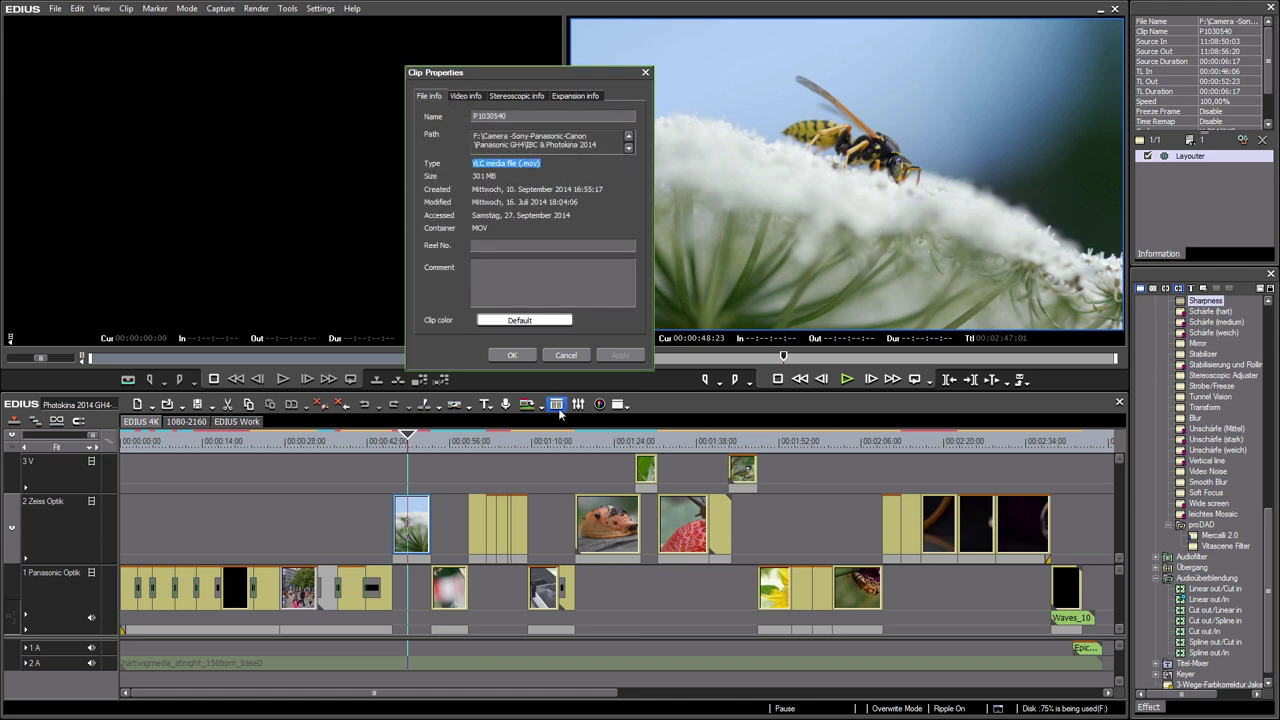
- Close the clip properties without changes and scrub the EDIUS 4K sequence from the wasp clip back to the fountain clip
click(566, 355)
mouse_move(418, 452)
mouse_down()
mouse_move(397, 452)
mouse_move(640, 455)
mouse_move(351, 455)
mouse_move(717, 453)
mouse_move(400, 455)
mouse_up()
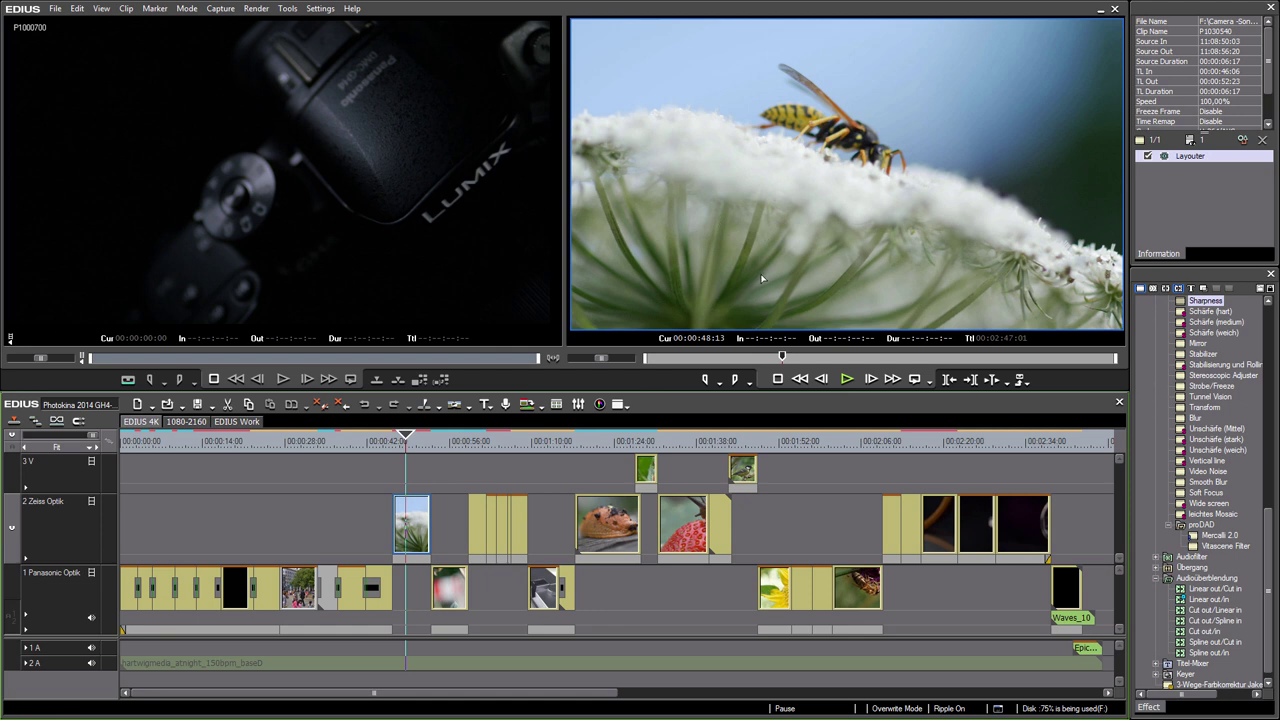
mouse_move(415, 441)
mouse_down()
mouse_move(429, 441)
mouse_move(411, 441)
mouse_move(410, 456)
mouse_up()
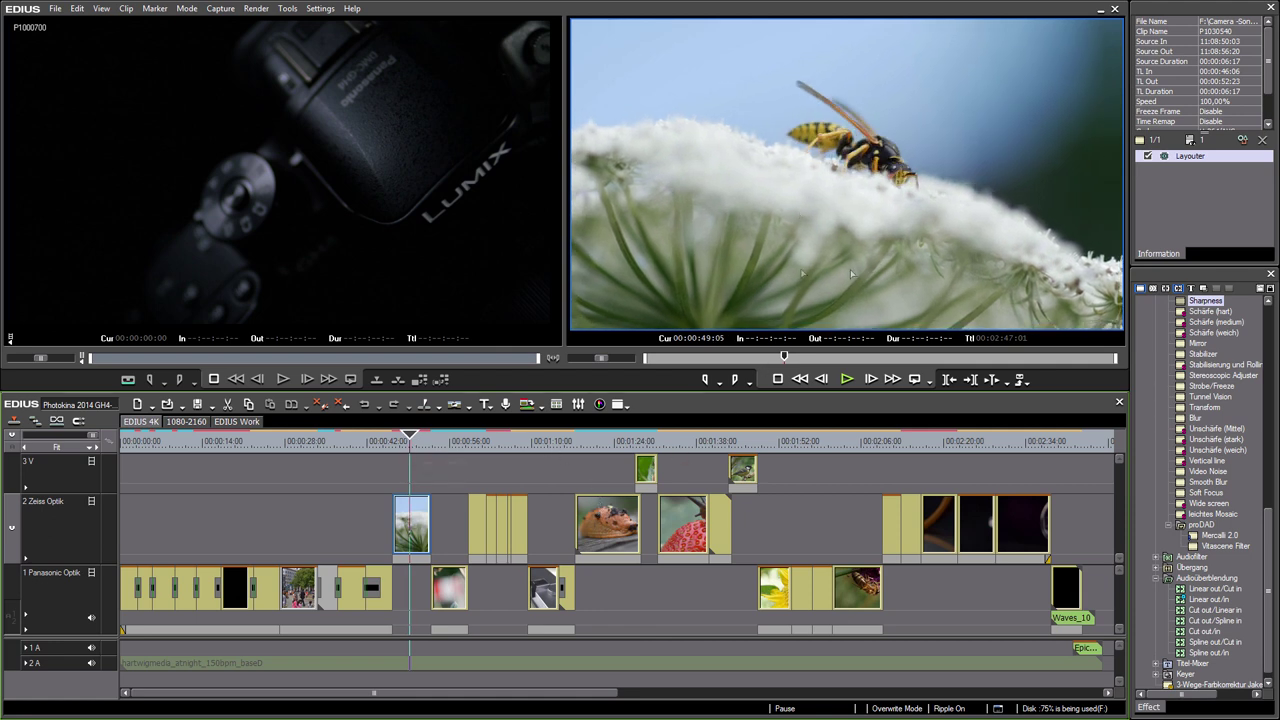
drag(454, 455, 298, 484)
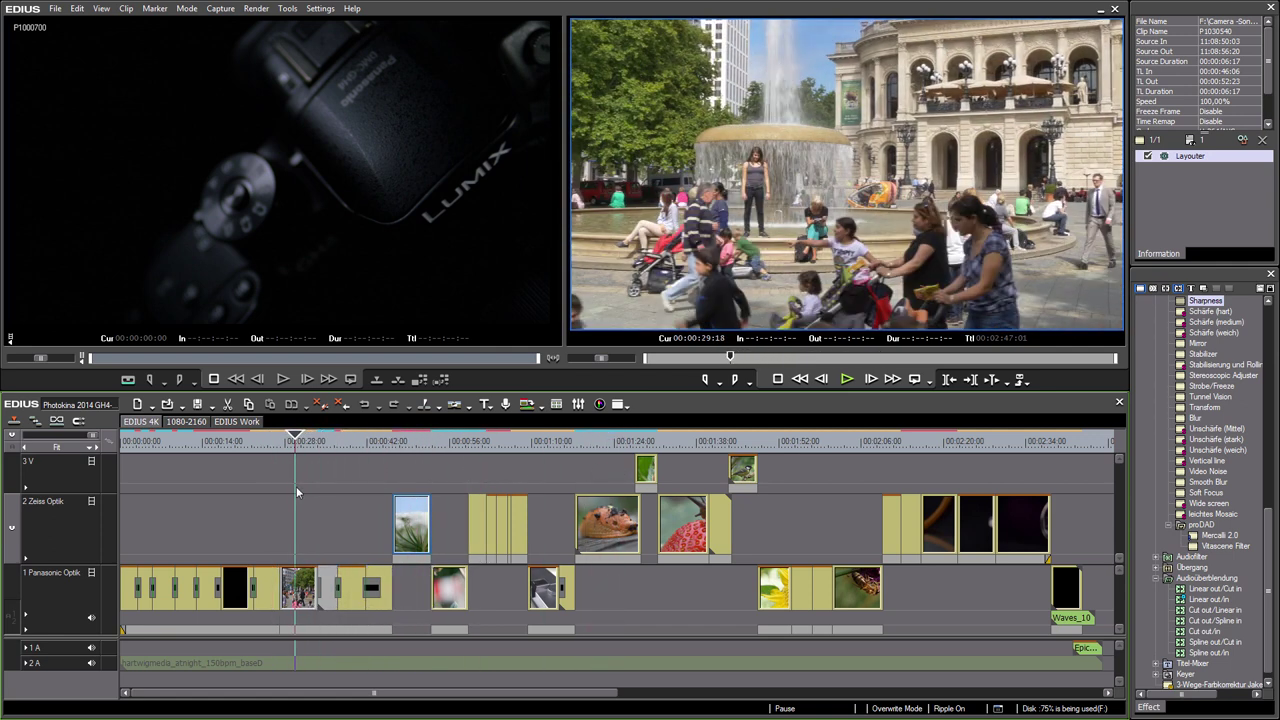
- Play parts of the EDIUS 4K sequence from the fountain, wasp, slug and lens clips to check real-time playback
key(space)
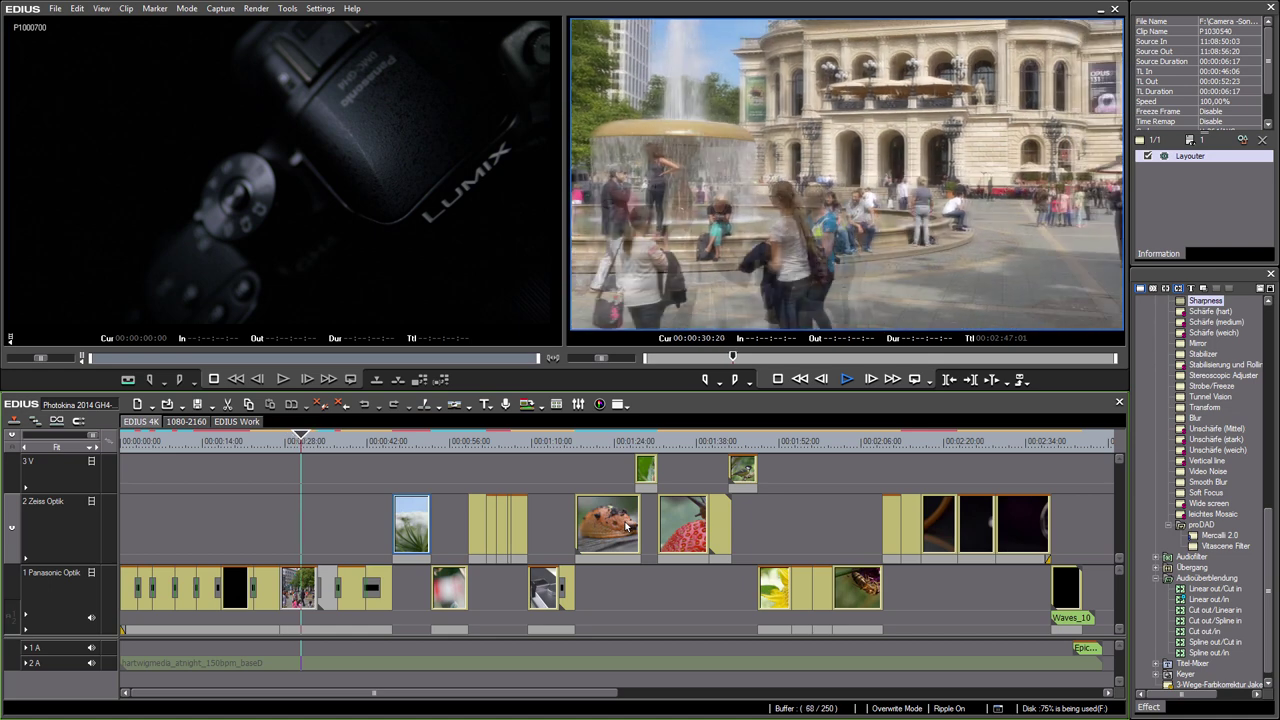
click(405, 470)
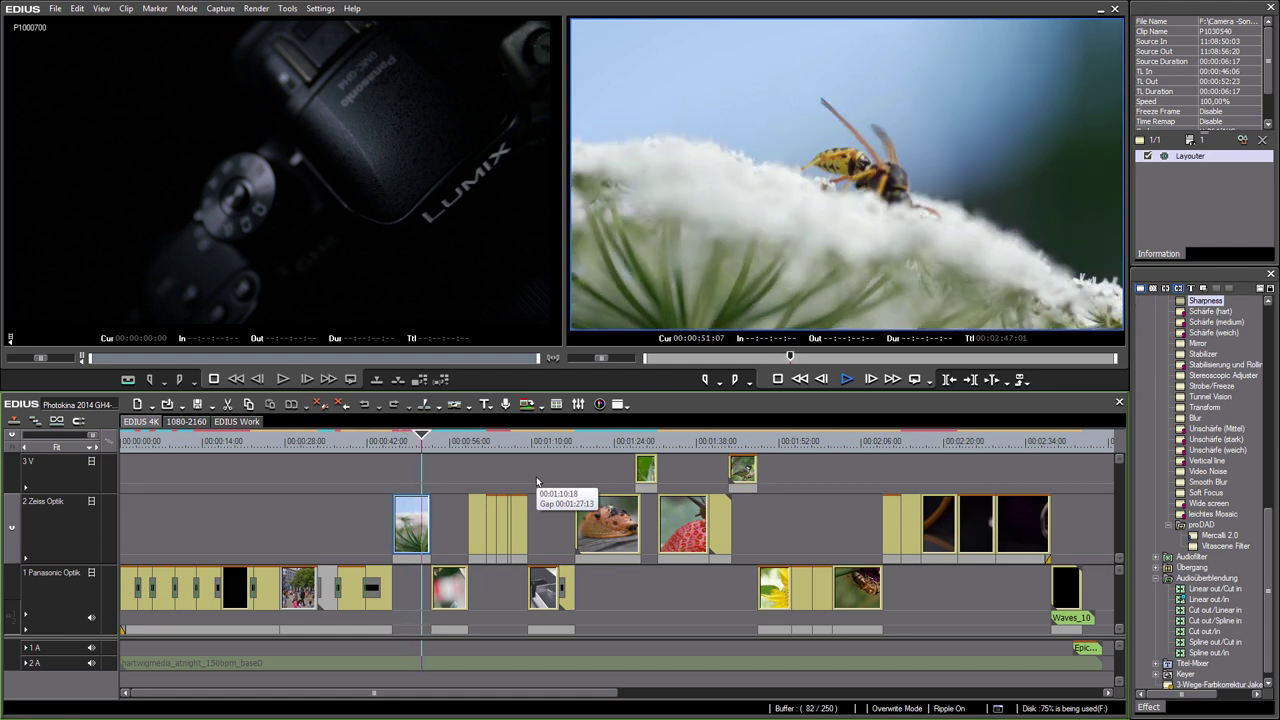
click(592, 500)
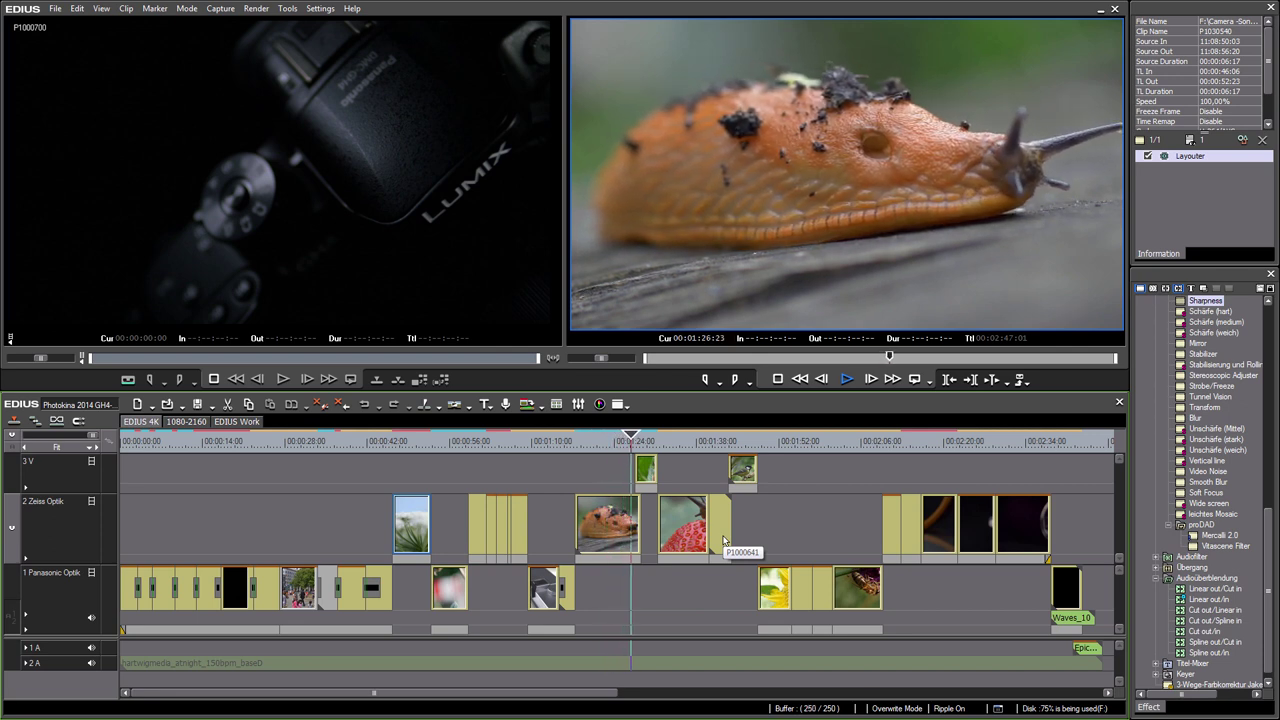
click(466, 485)
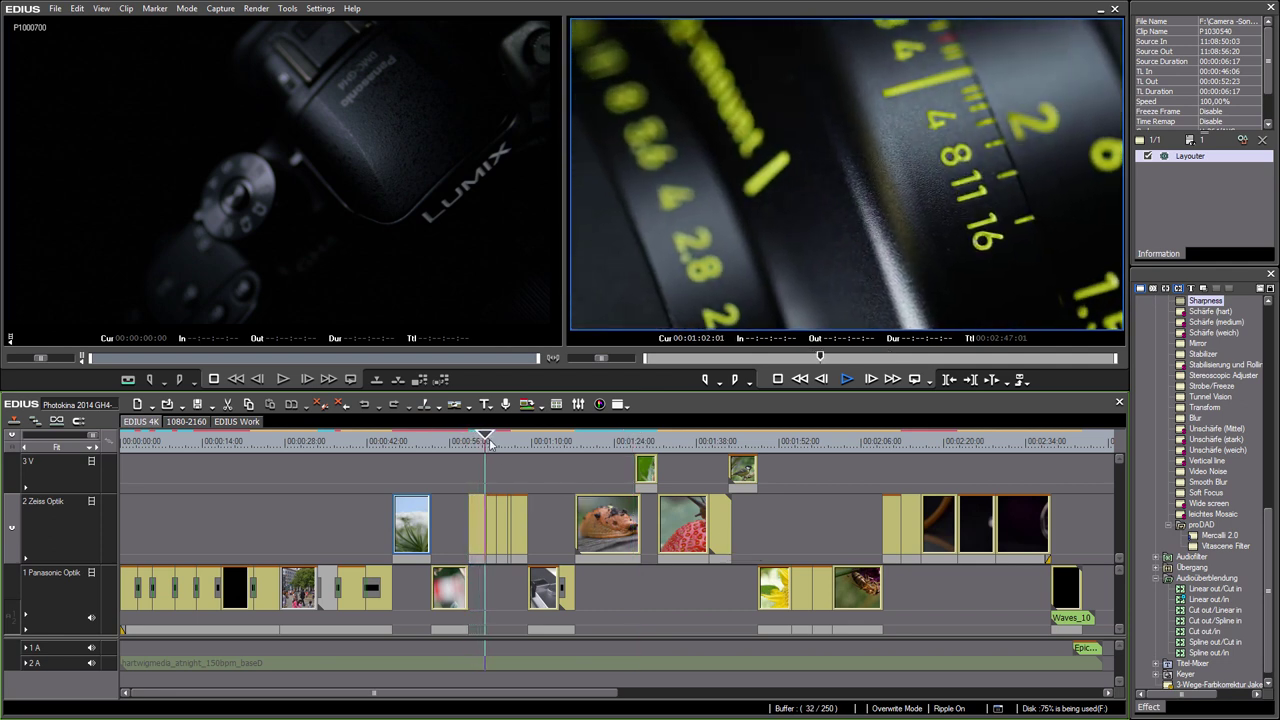
drag(489, 443, 512, 441)
key(space)
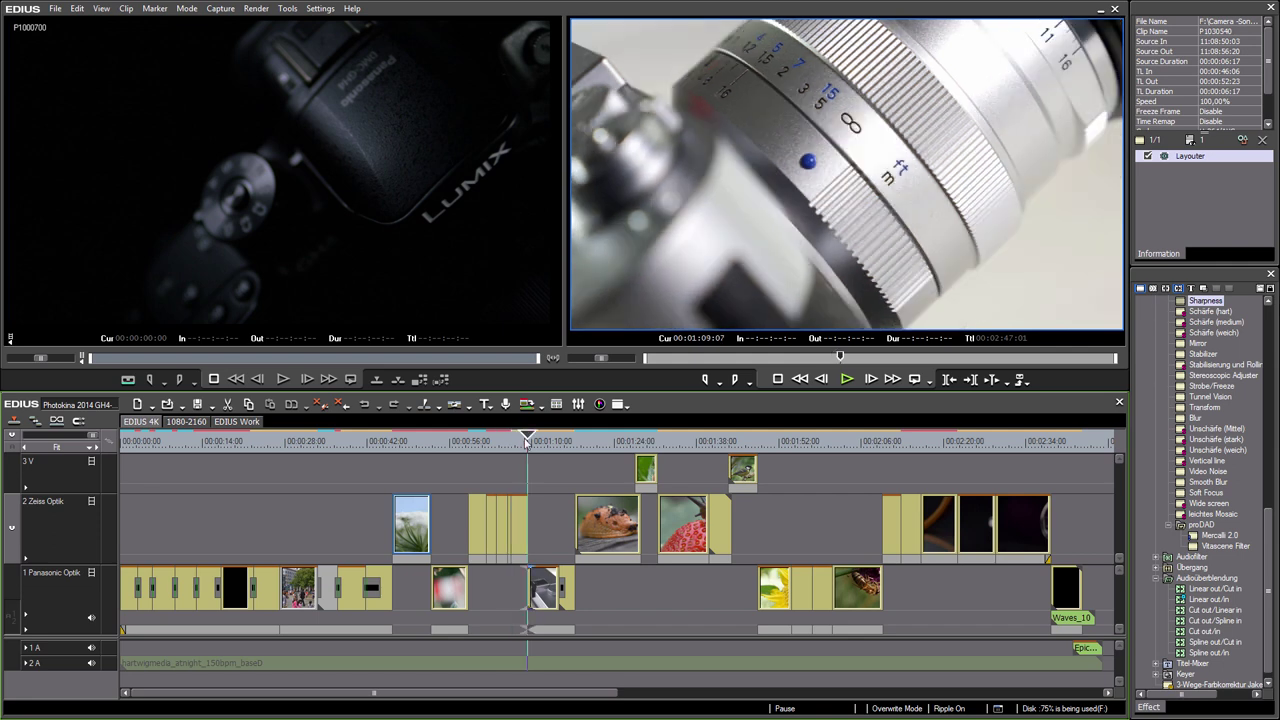
- Play the sequence from the watch clips on track 2 V, and stop playback at the slug clip P1000629
click(950, 442)
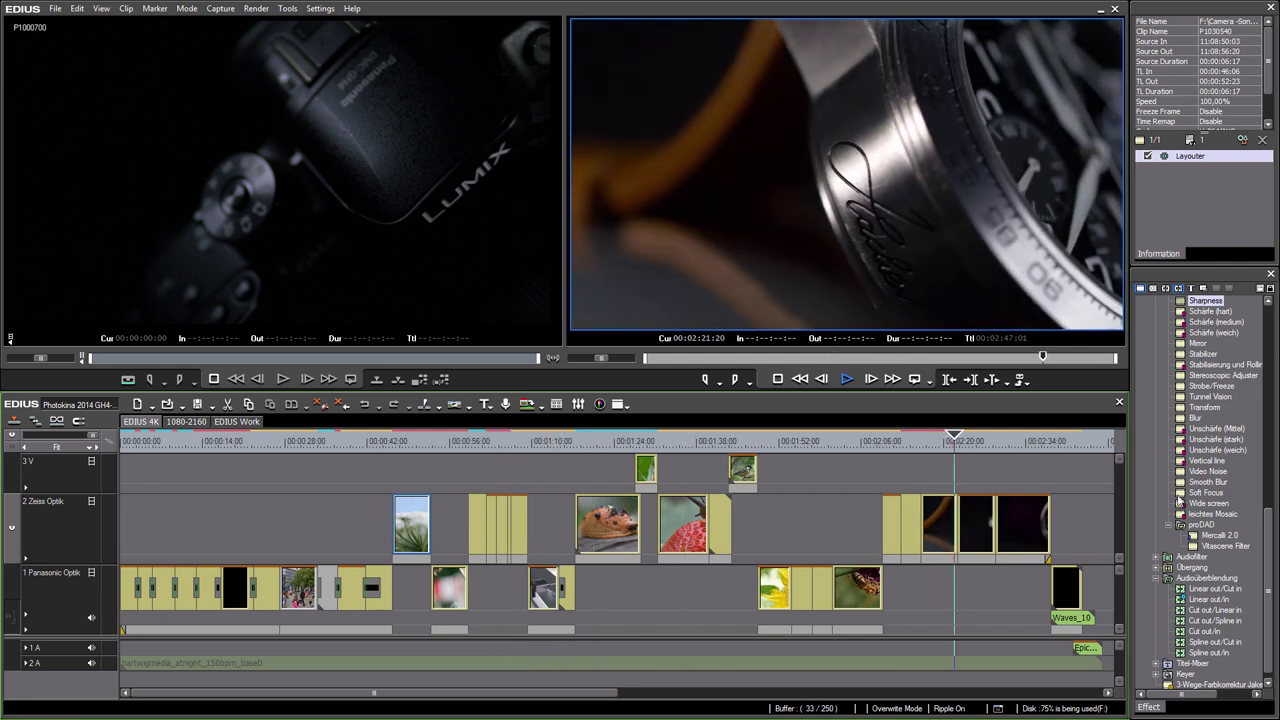
click(809, 441)
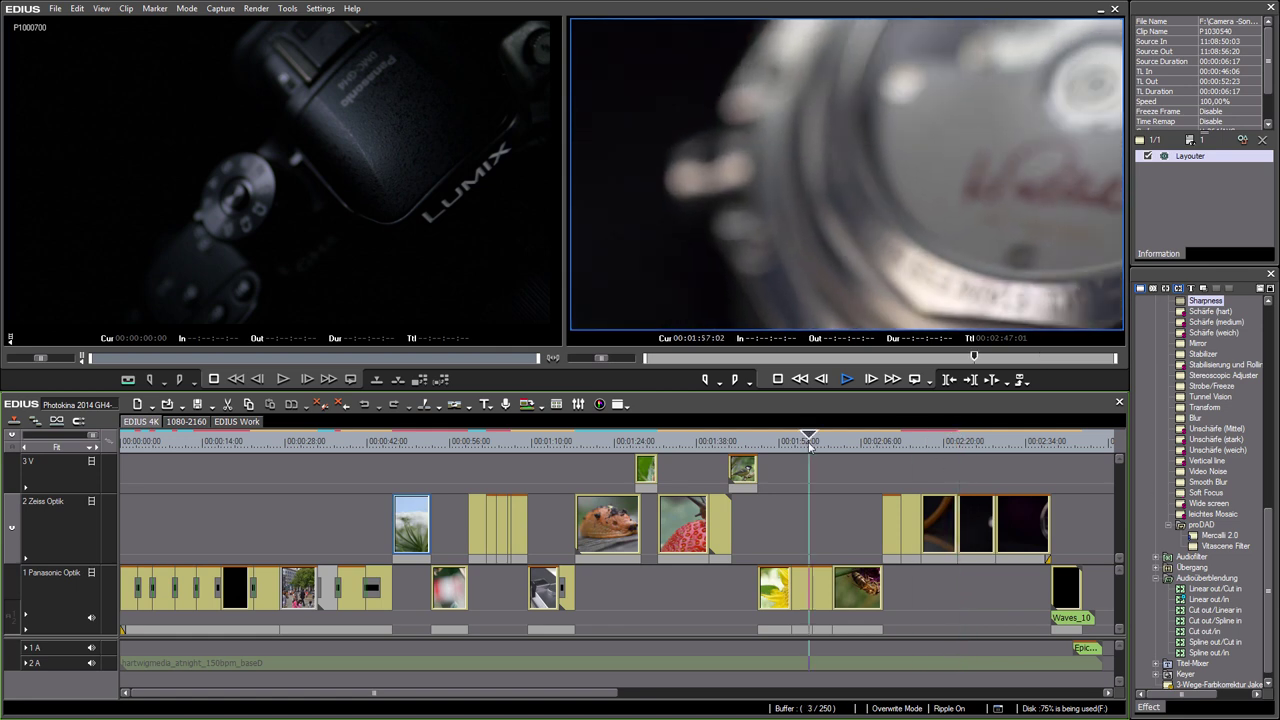
click(616, 441)
key(space)
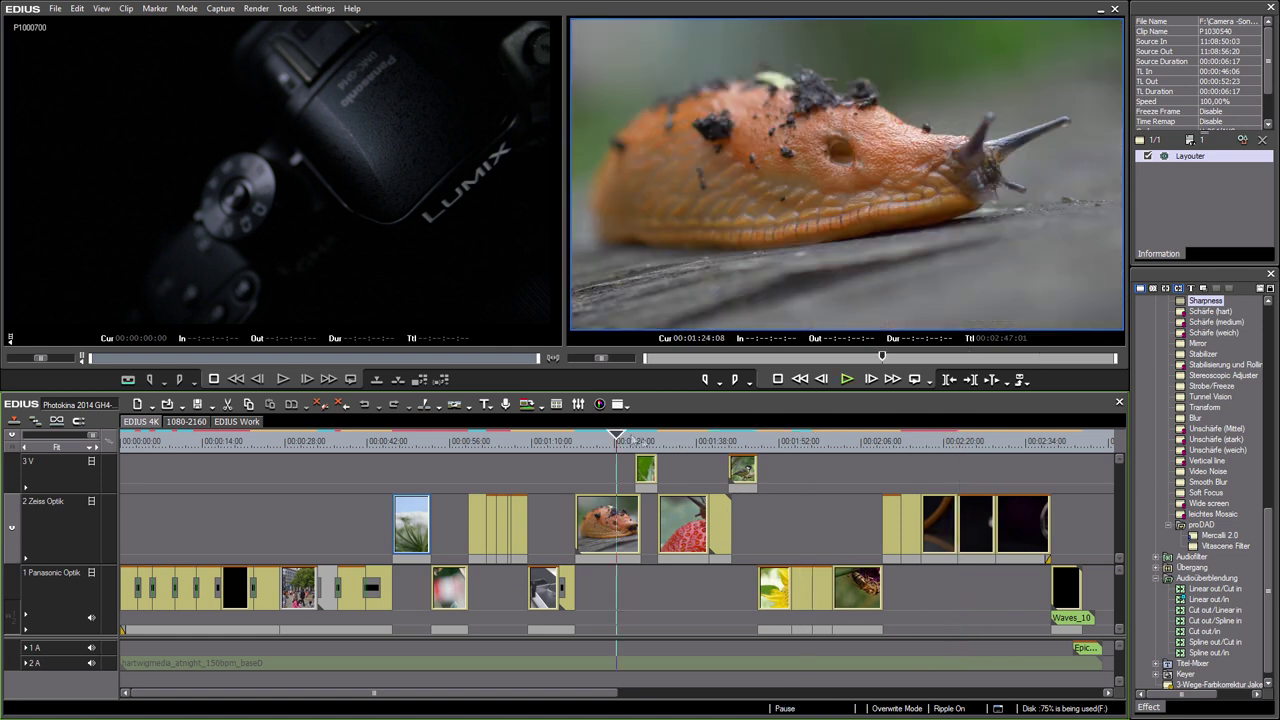
- Move the slug clip P1000643 straight down from track 3 V to track 2 V, ahead of clip P1000637
drag(631, 441, 619, 467)
scroll(645, 447, up, 5)
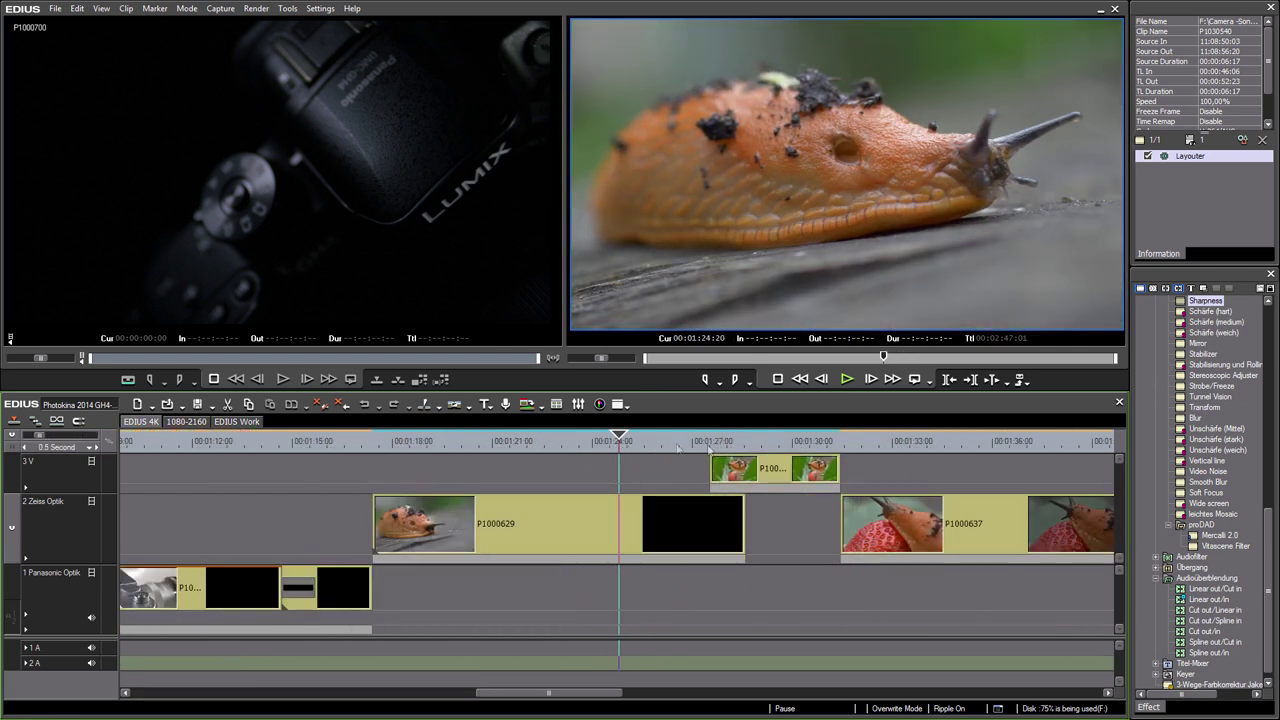
click(697, 442)
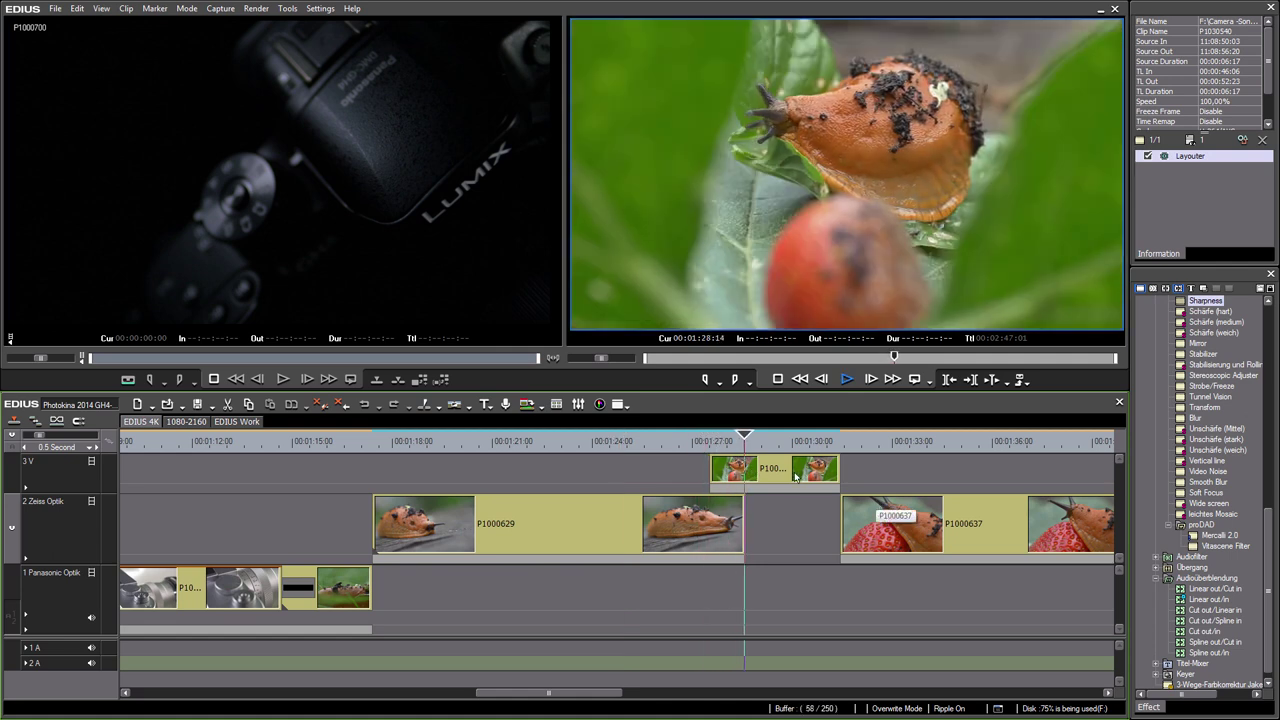
drag(794, 468, 794, 521)
- Add the default Überblenden transition at the cut between P1000629 and P1000643 on track 2 V, and play it
click(688, 442)
key(Page_Down)
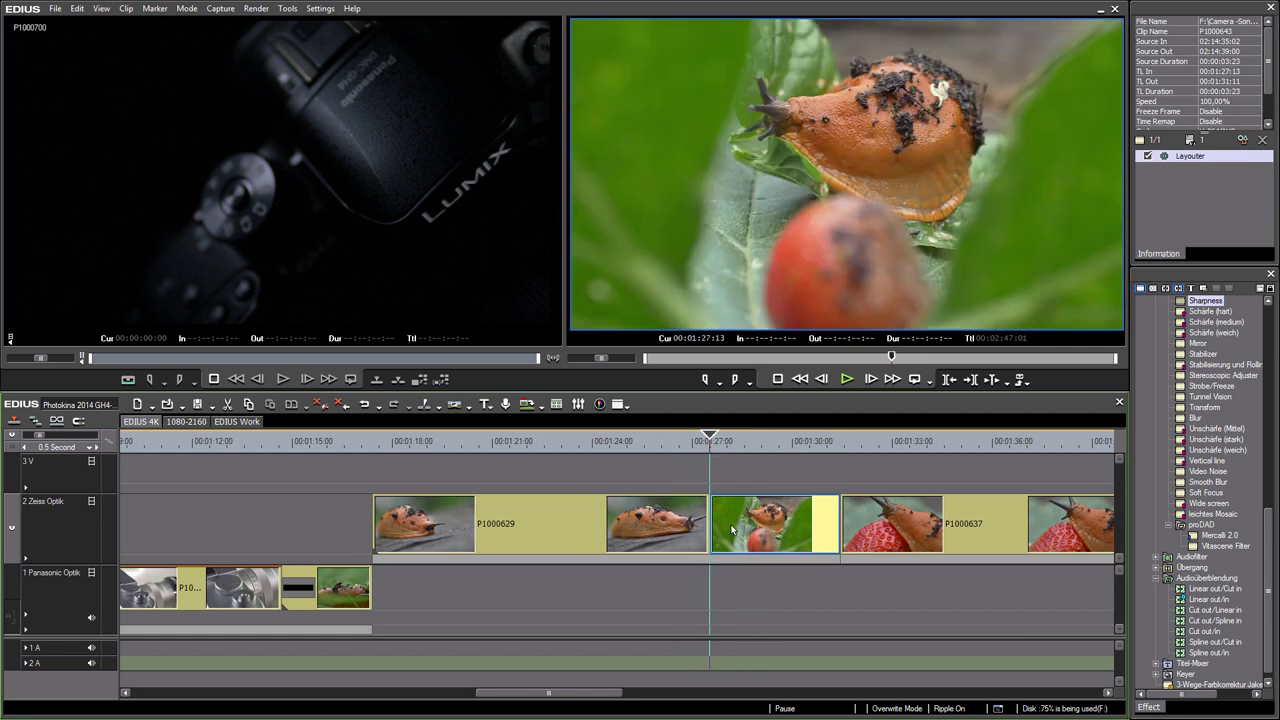
key(ctrl+p)
drag(676, 442, 631, 467)
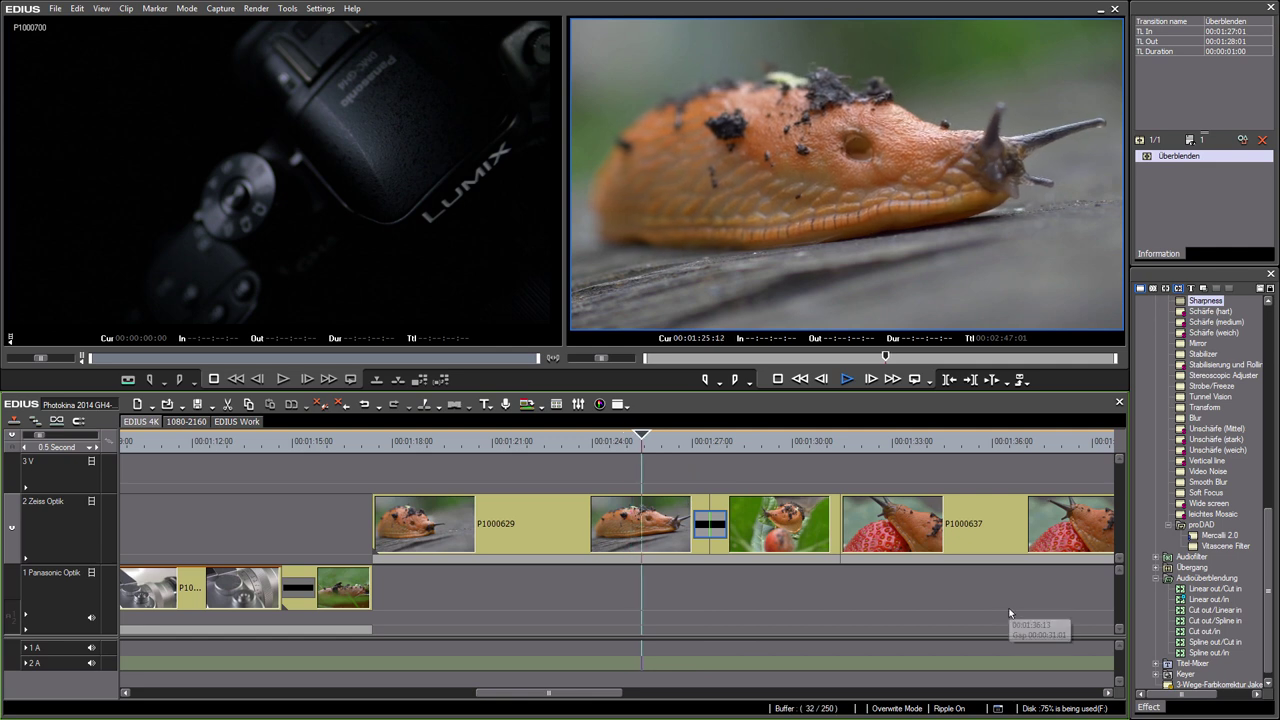
key(space)
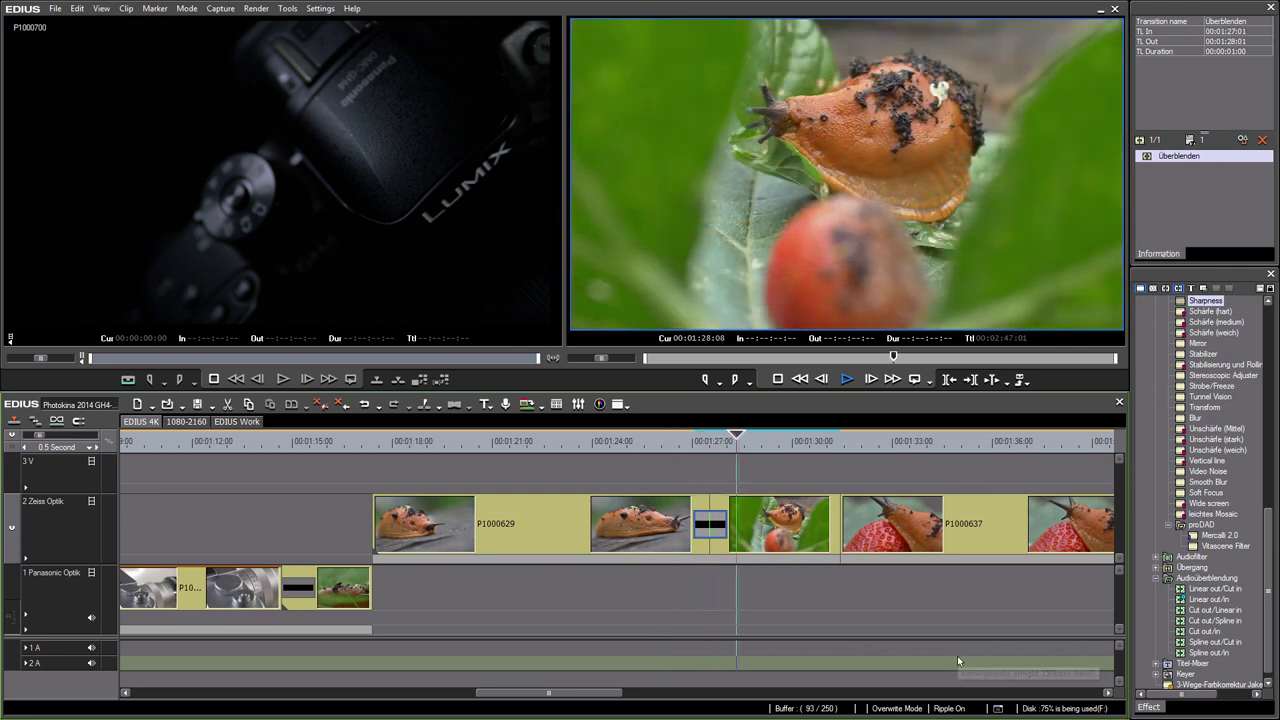
key(space)
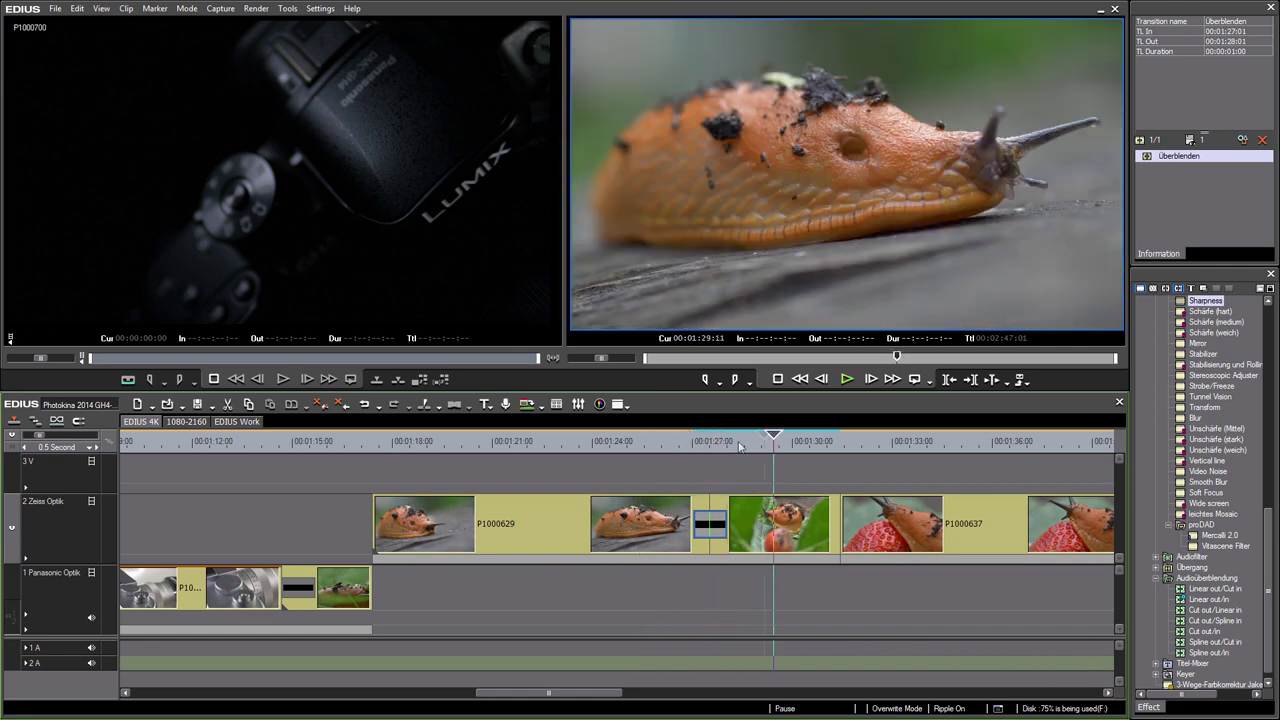
drag(786, 527, 774, 450)
- Switch to the 1080-2160 sequence, scrub its first second, and open the project settings to check them
click(240, 441)
key(space)
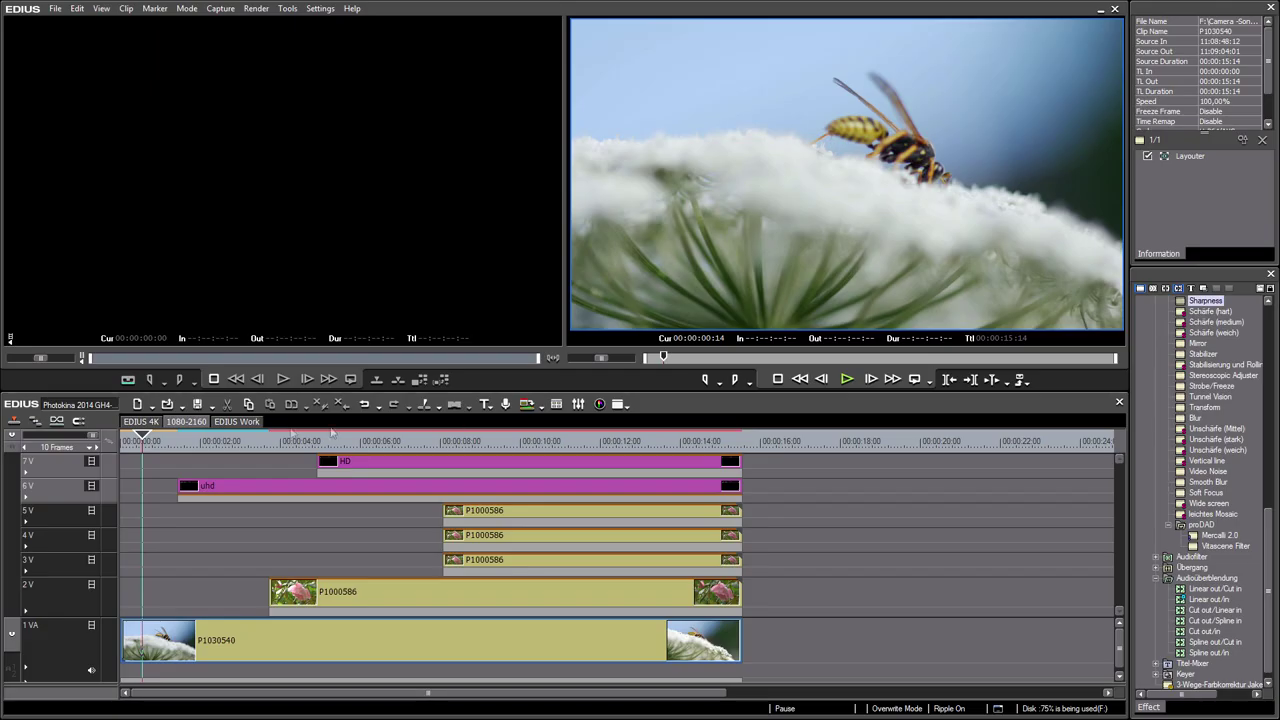
mouse_move(150, 447)
mouse_down()
mouse_move(169, 450)
mouse_move(150, 450)
mouse_up()
click(212, 406)
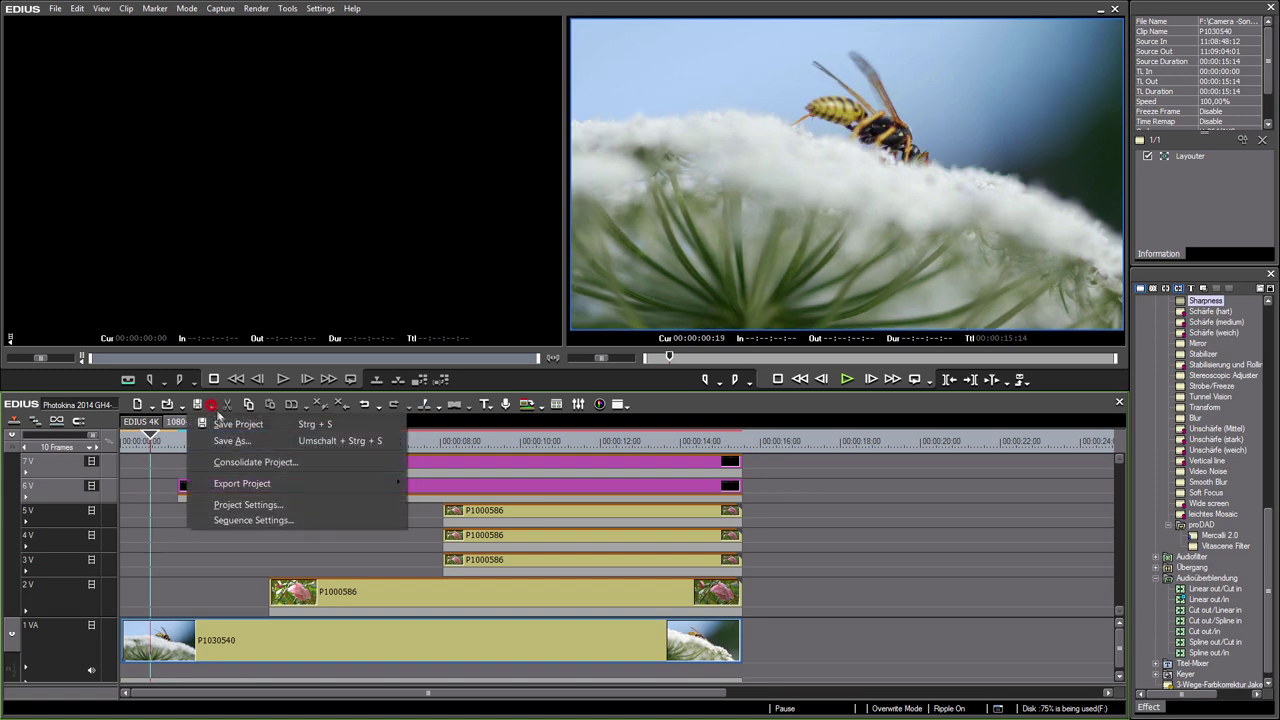
click(258, 505)
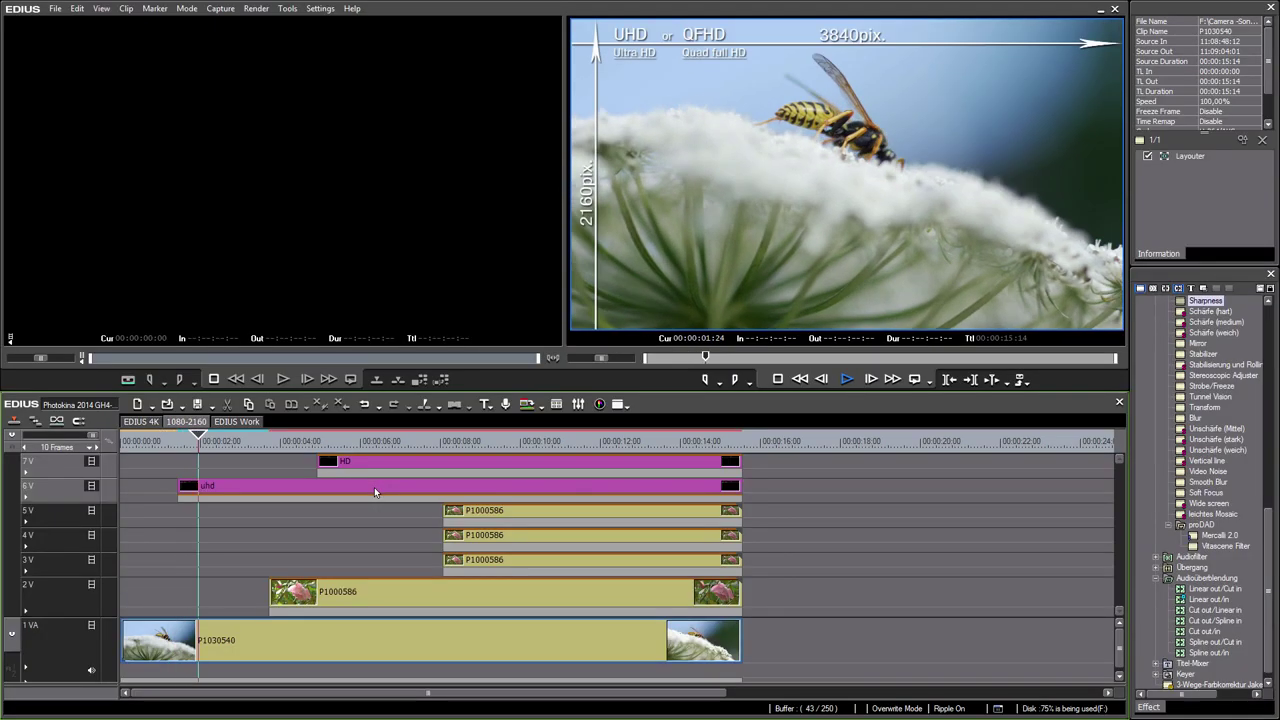
- Preview the 1080-2160 sequence through the uhd title into the rose clip, selecting P1000586 on track 2 V
key(space)
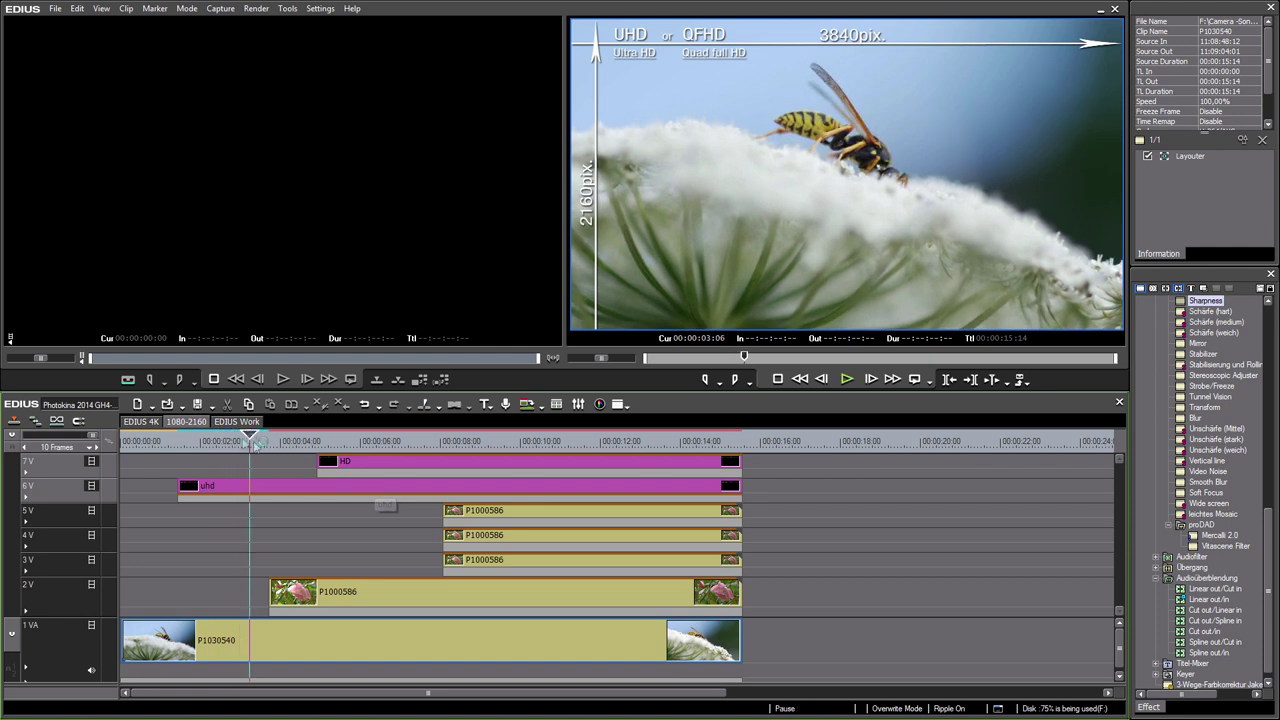
drag(248, 440, 231, 440)
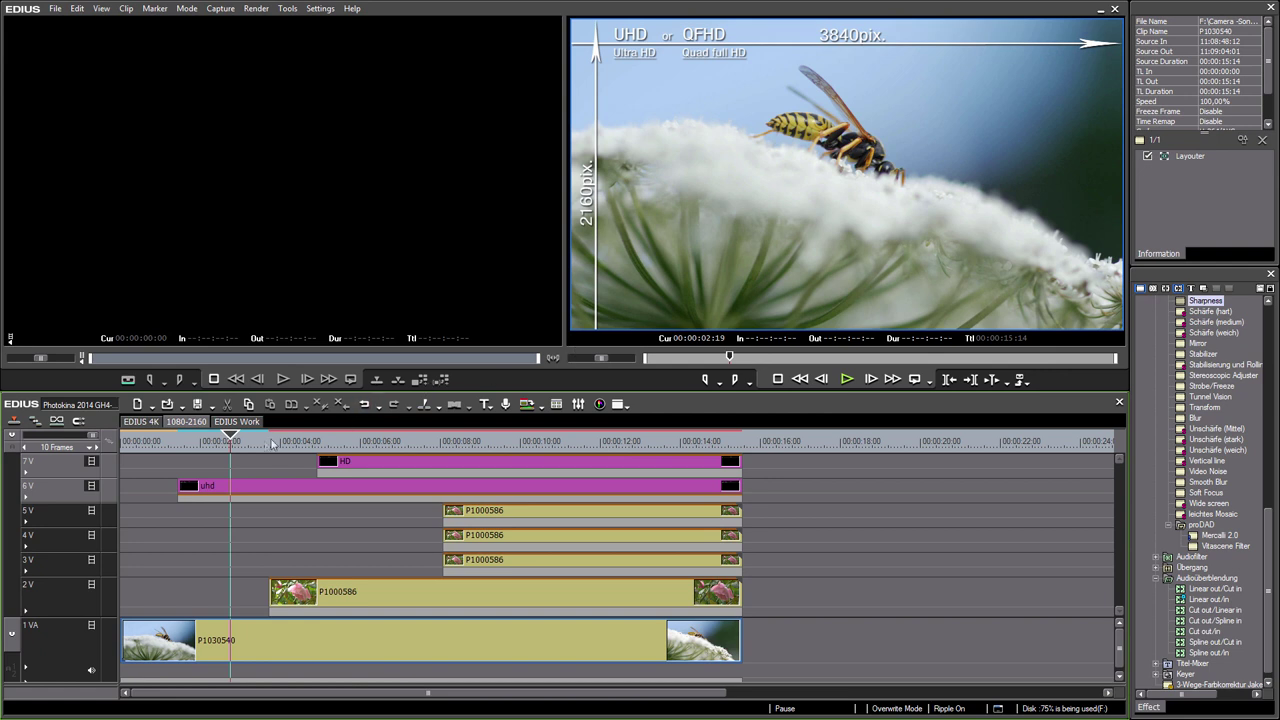
click(246, 441)
click(440, 593)
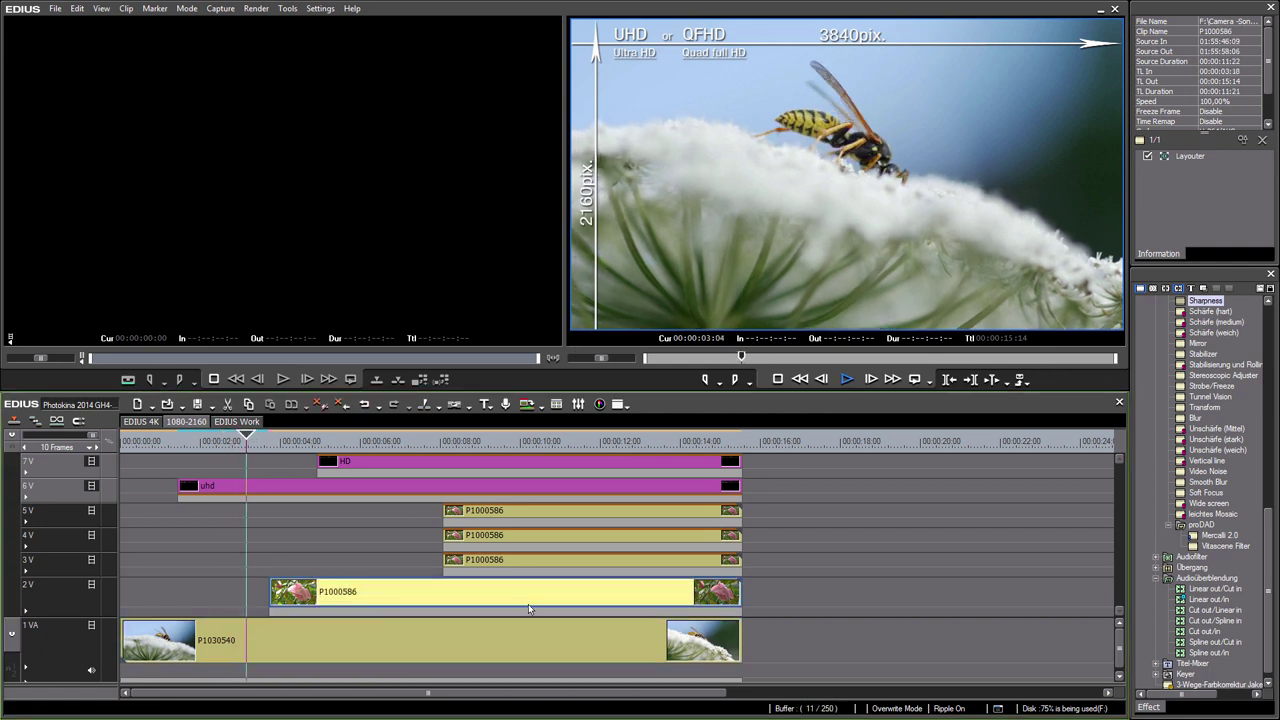
key(space)
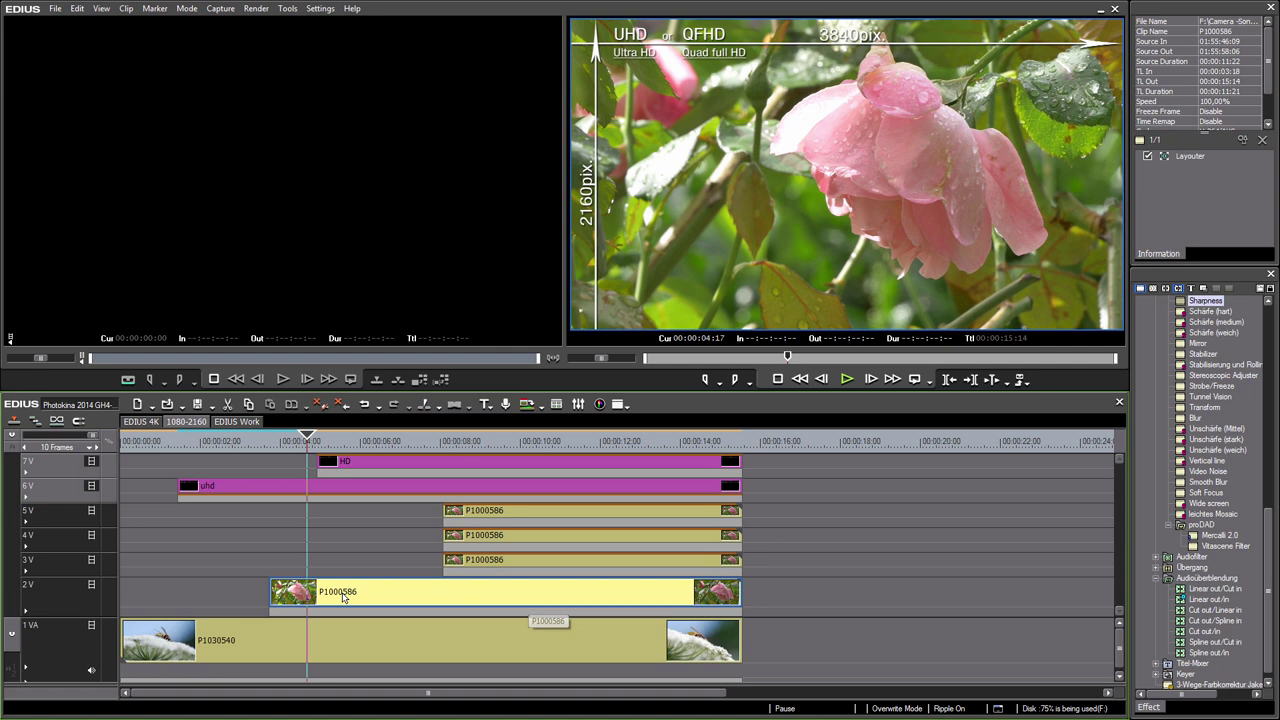
- Check the frame size in the video info of clip P1000586 on track 2 V, and close its properties without changes
right_click(342, 597)
click(352, 586)
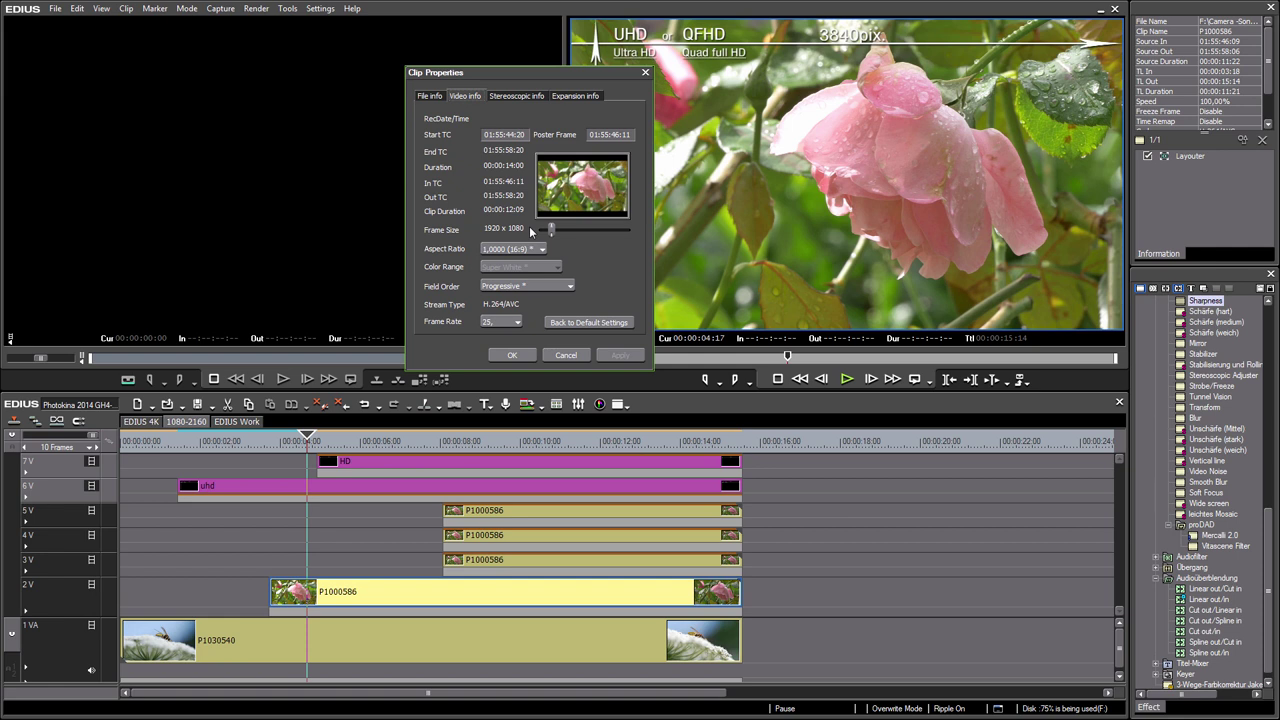
drag(313, 442, 297, 467)
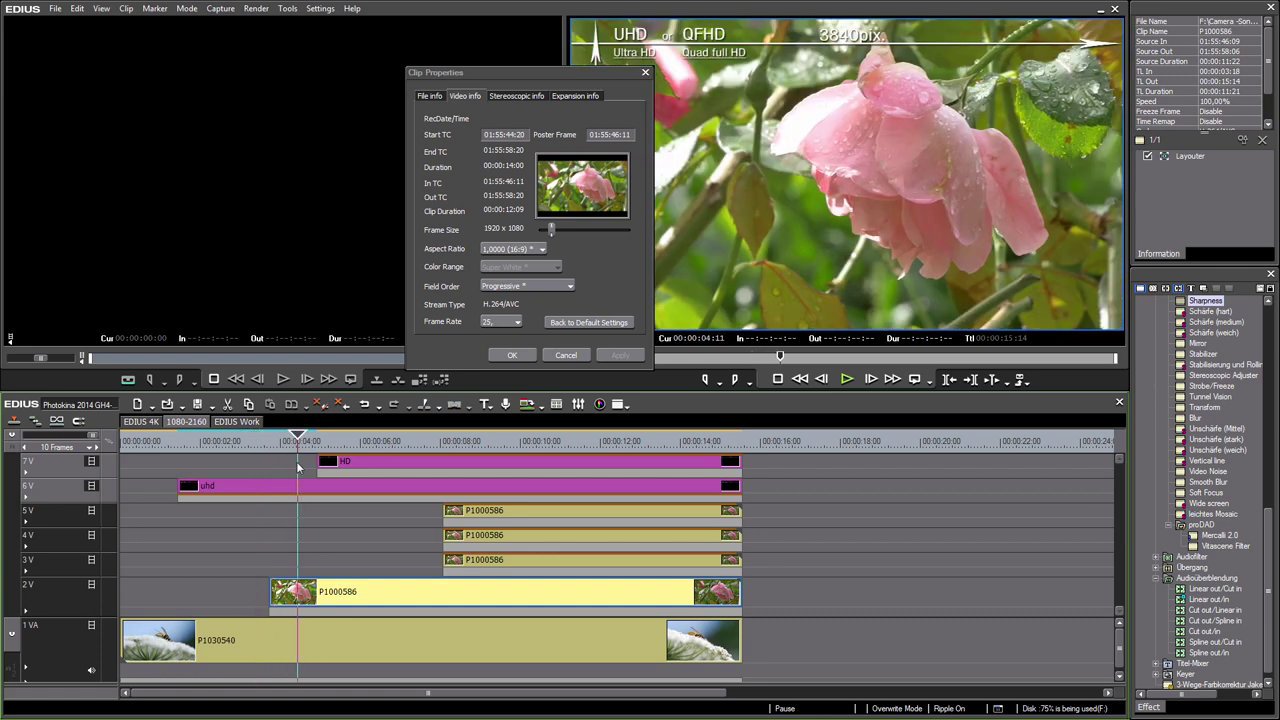
click(565, 356)
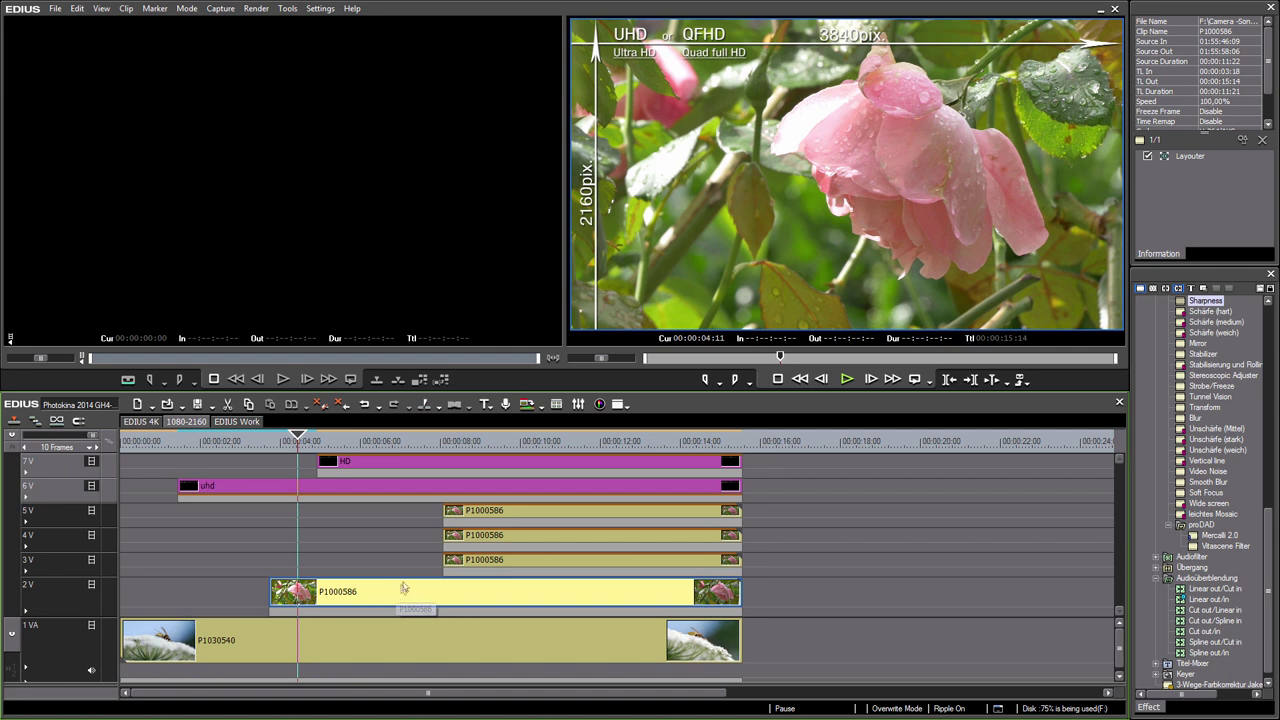
drag(296, 440, 327, 472)
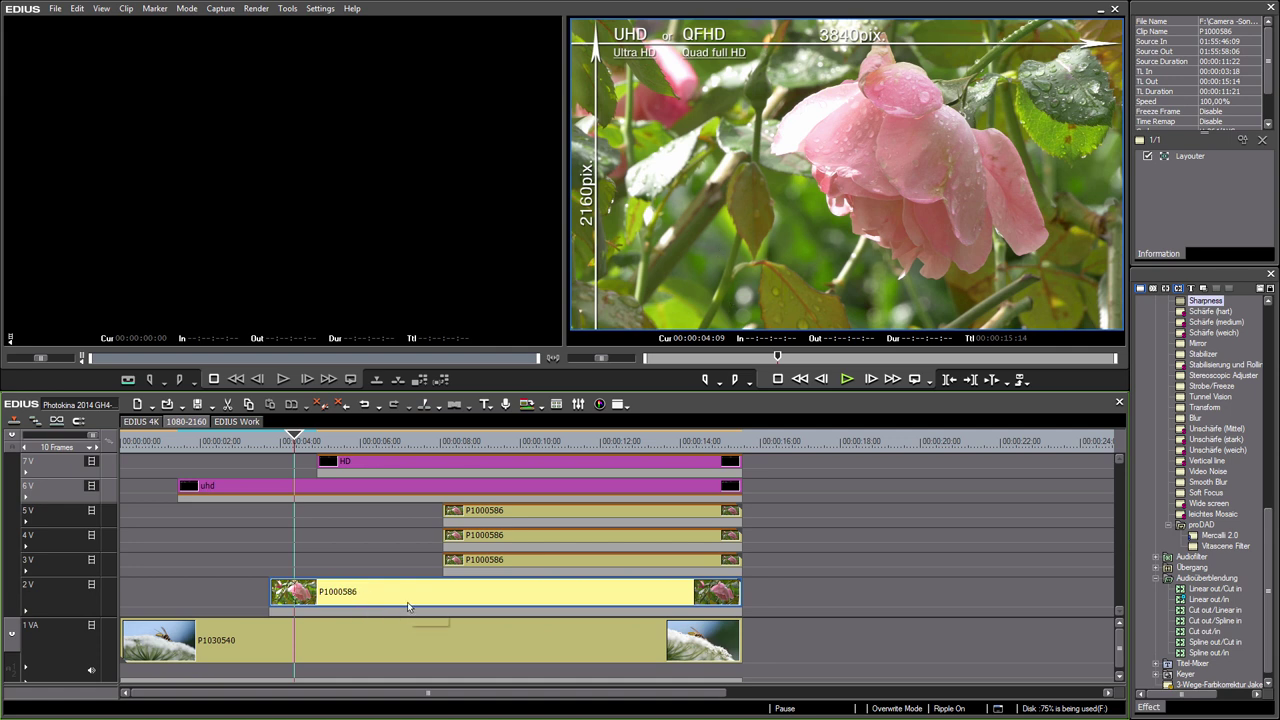
- Open the Layouter for the rose clip and shift its picture to about X -5.10 % and Y 3.40 %
key(F7)
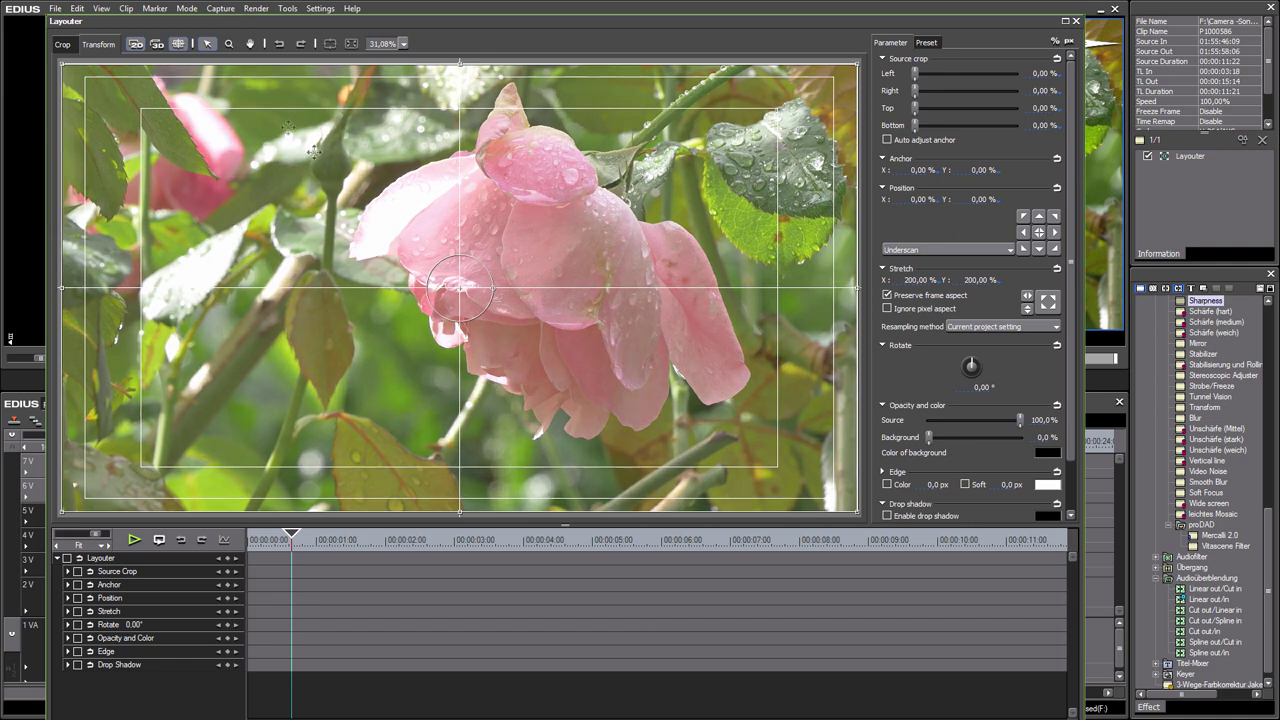
drag(690, 165, 689, 215)
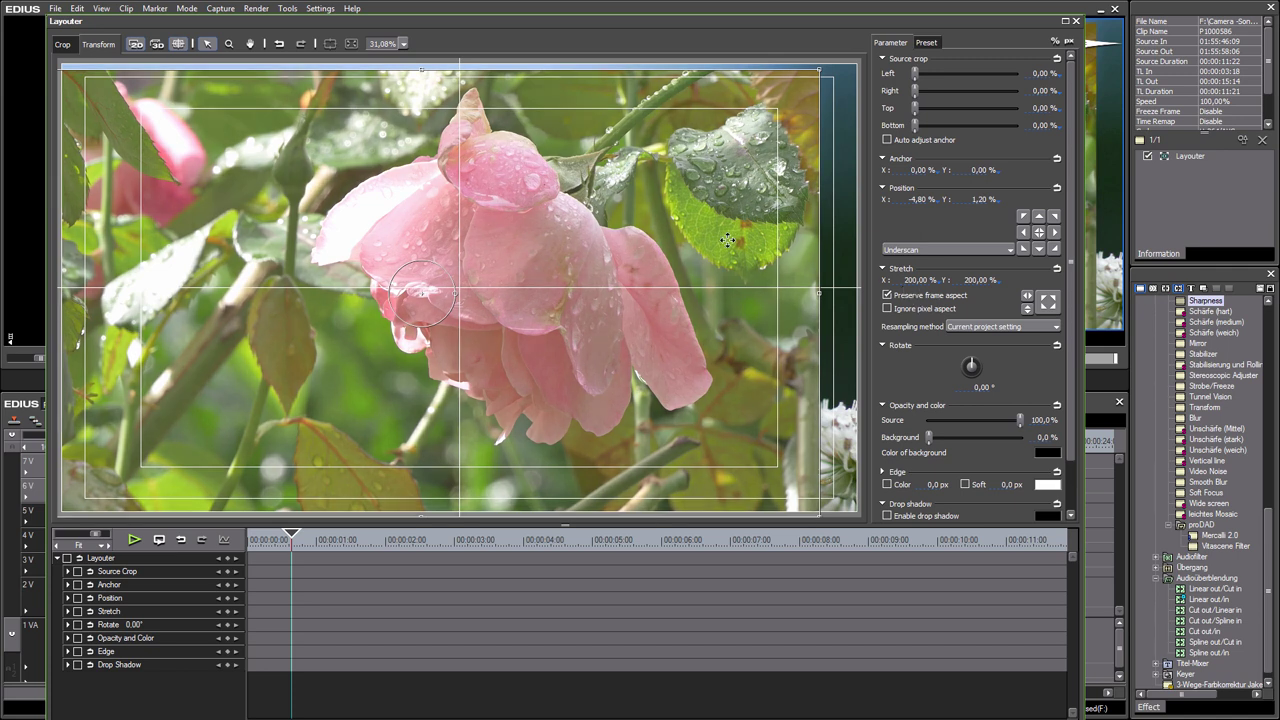
drag(725, 258, 793, 298)
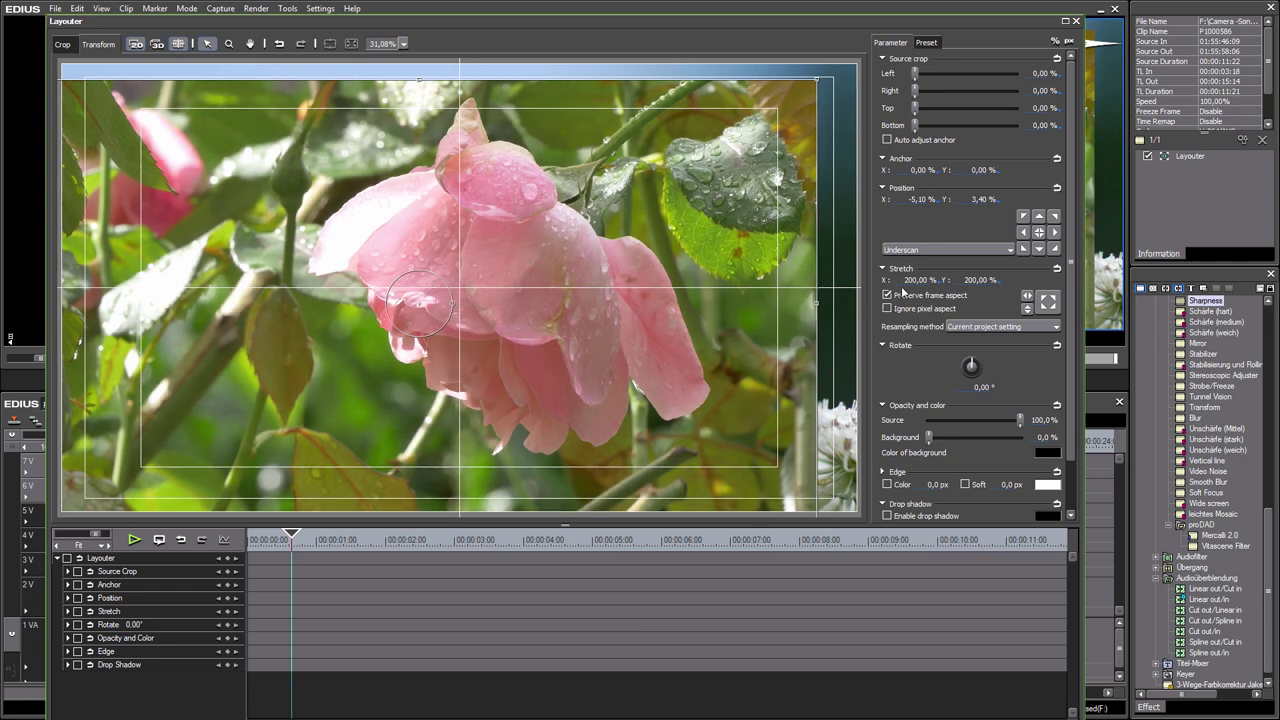
- Set the rose clip's stretch to 100 % in the Layouter, preserving the frame aspect
click(910, 280)
text(100)
key(Return)
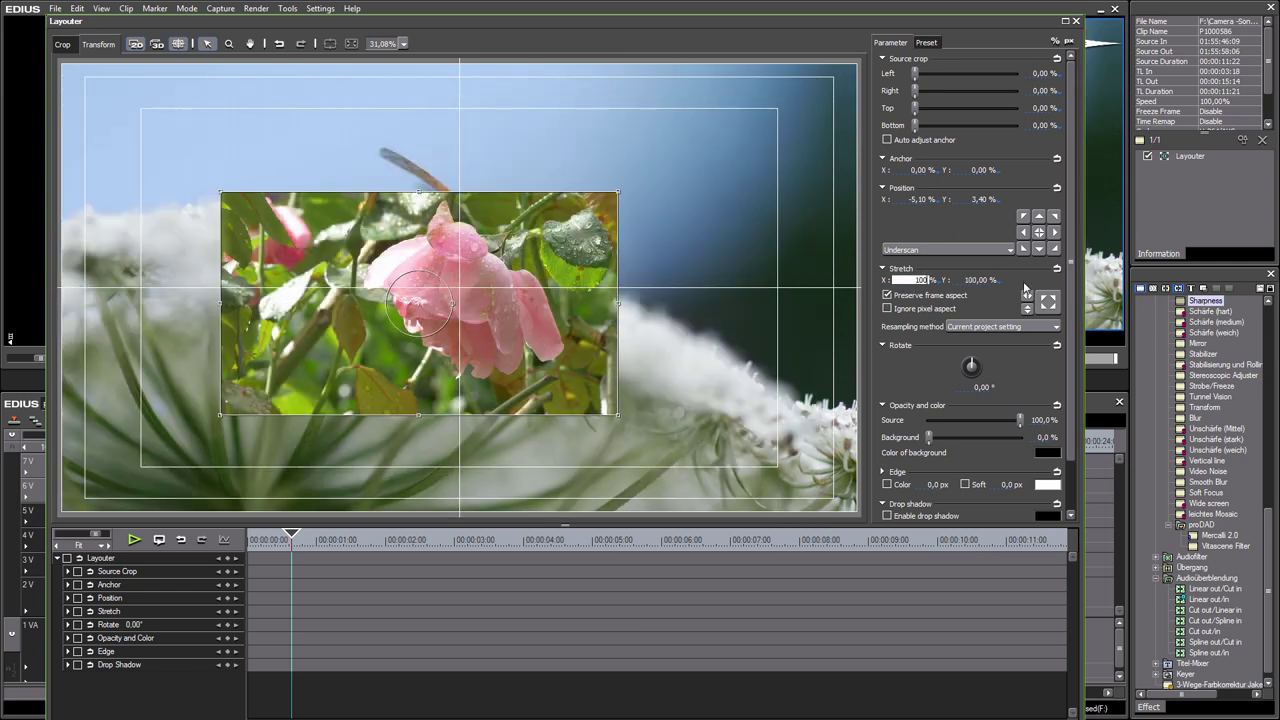
drag(651, 302, 825, 476)
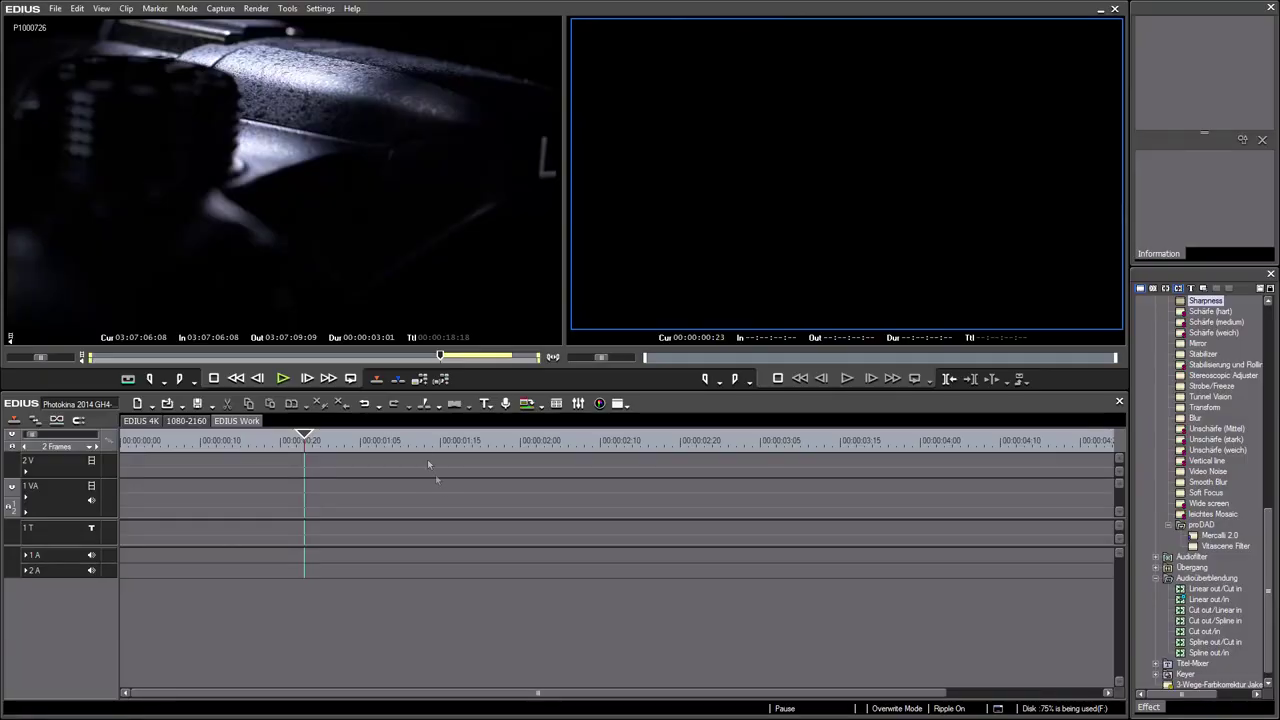
- Scrub back slightly in the empty EDIUS Work sequence and open the project settings to examine the presets
mouse_move(270, 440)
mouse_down()
mouse_move(330, 440)
mouse_move(240, 440)
mouse_move(288, 446)
mouse_move(256, 442)
mouse_up()
click(212, 407)
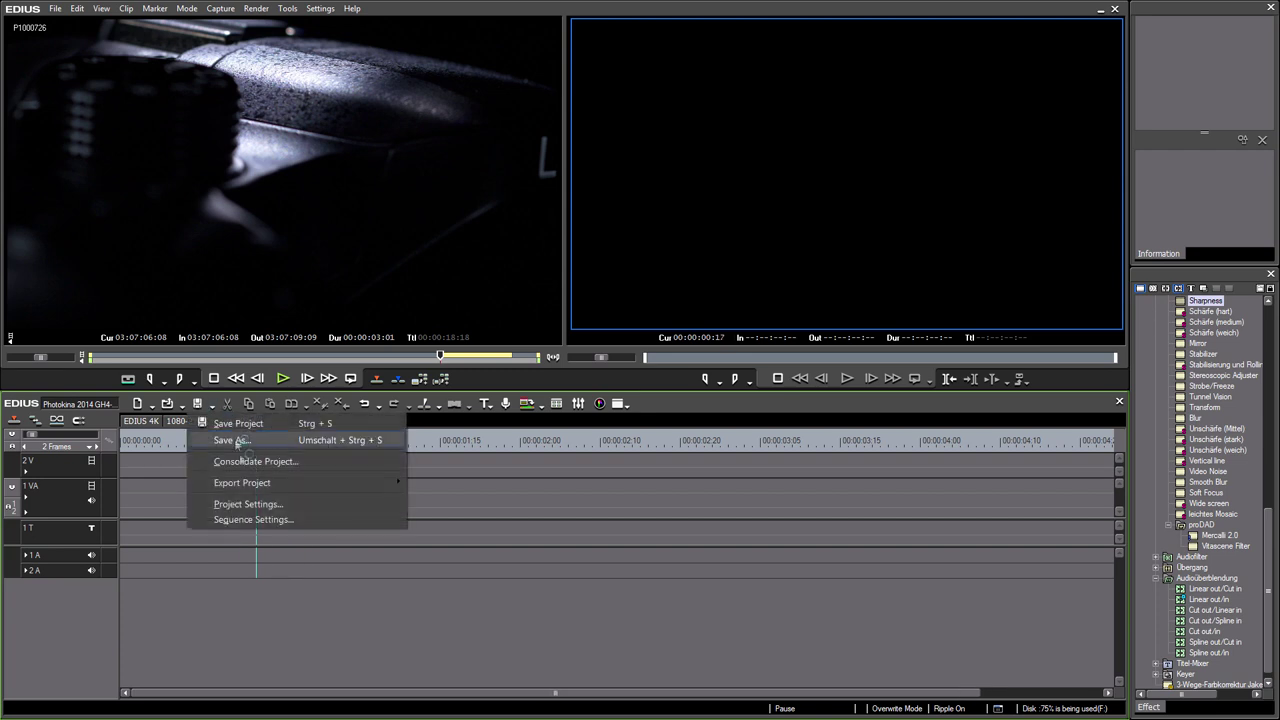
click(250, 504)
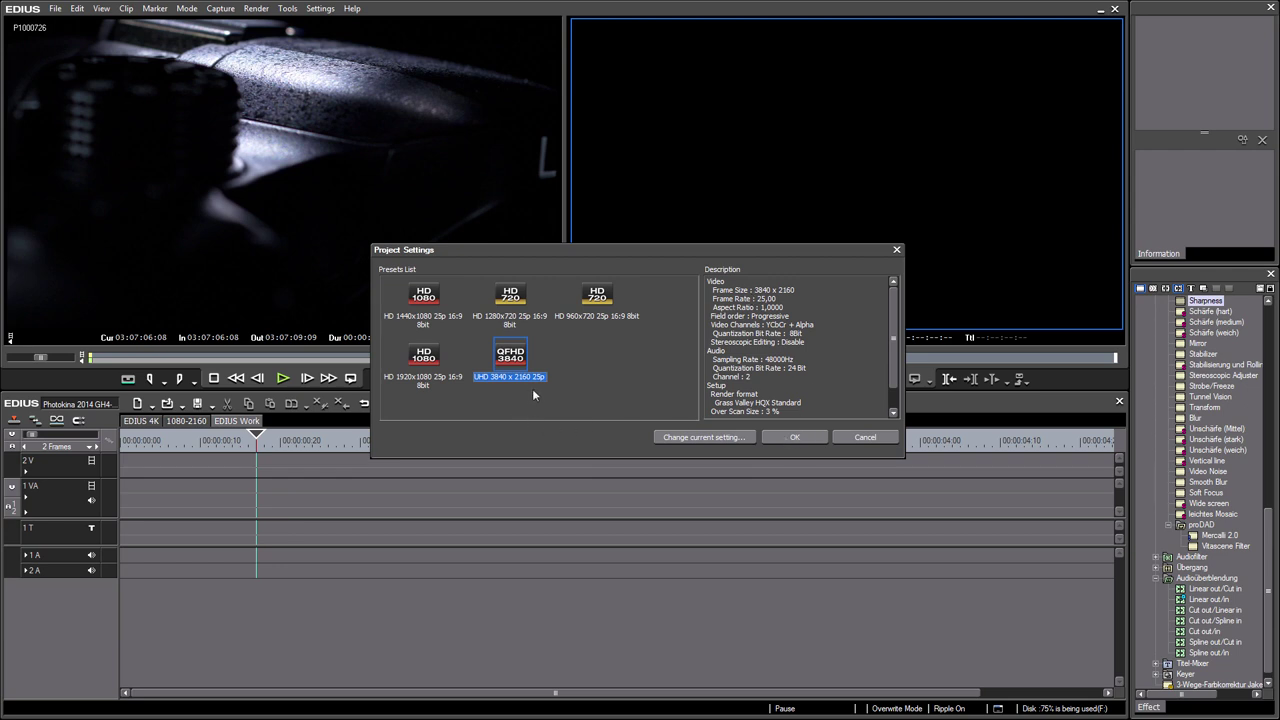
- Accept the UHD 3840 x 2160 25p project preset and look through the bin's Frankfurt, 1080p, Garten and GH4 Pack folders
click(794, 437)
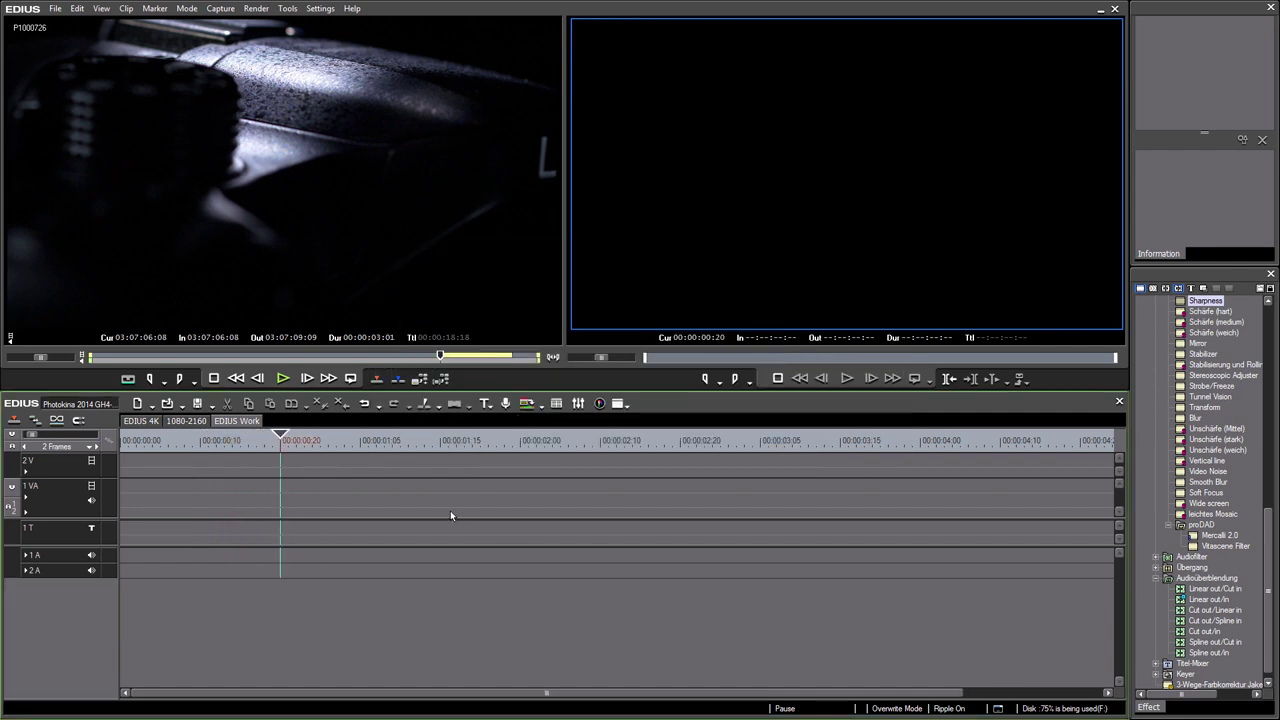
key(b)
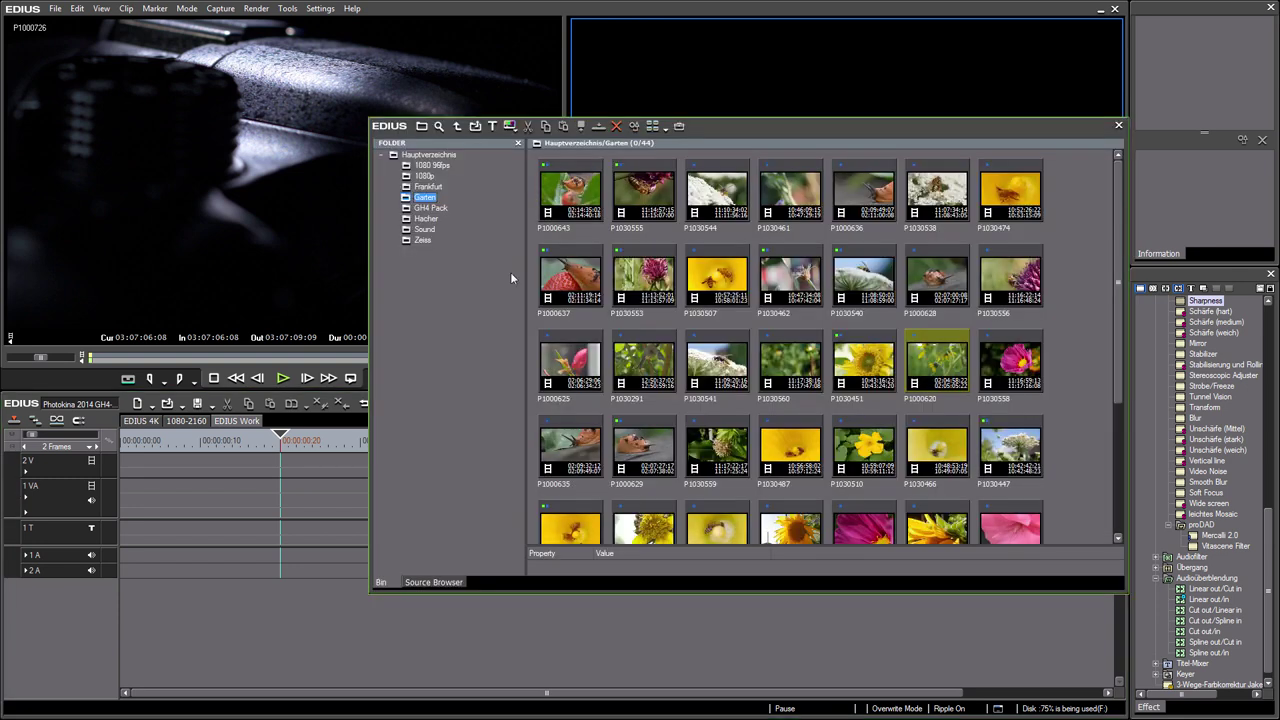
click(427, 187)
click(425, 177)
click(427, 187)
click(425, 197)
click(428, 208)
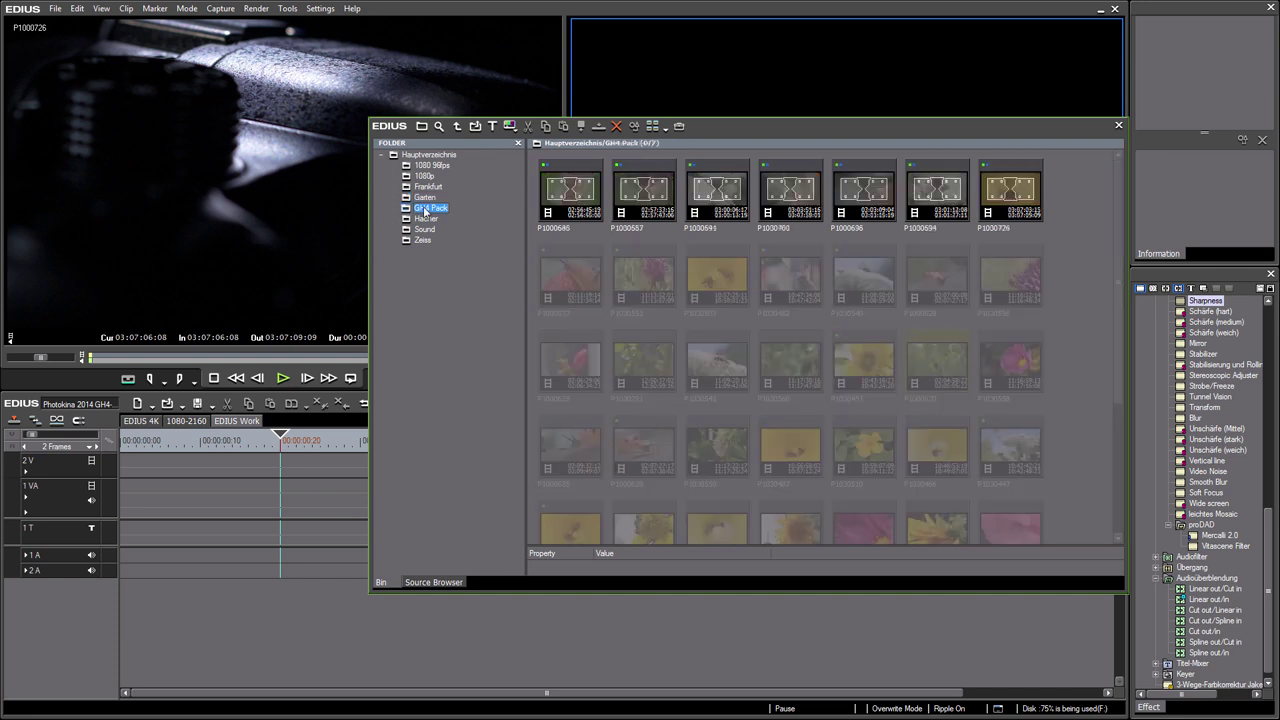
click(425, 196)
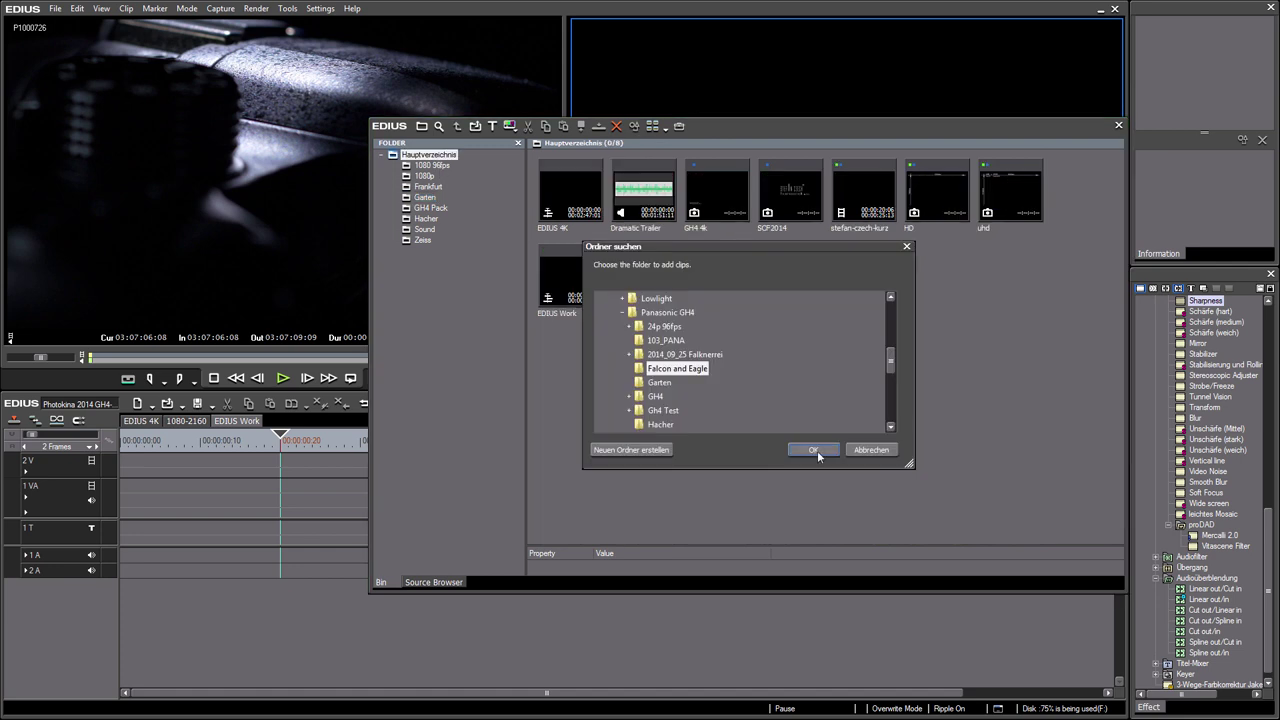
- Add the Falcon and Eagle folder to the bin and preview its eagle clip P1010024 in the player
click(817, 450)
key(s)
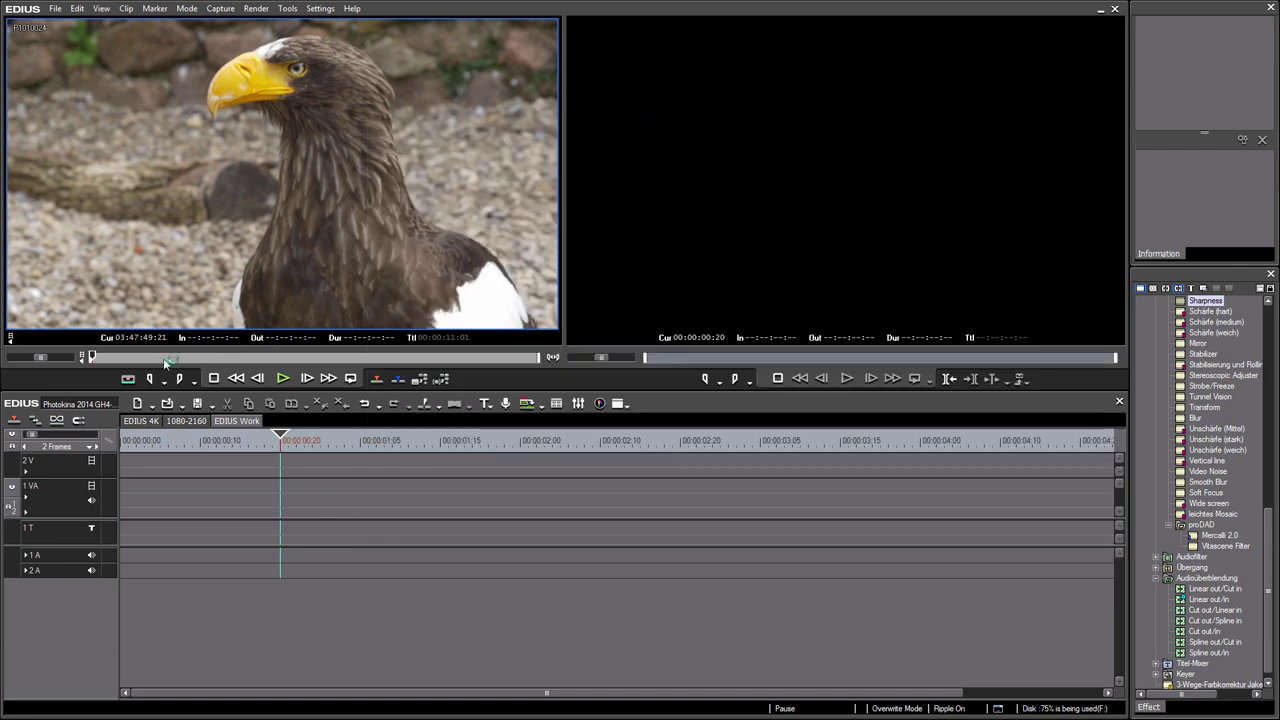
click(241, 356)
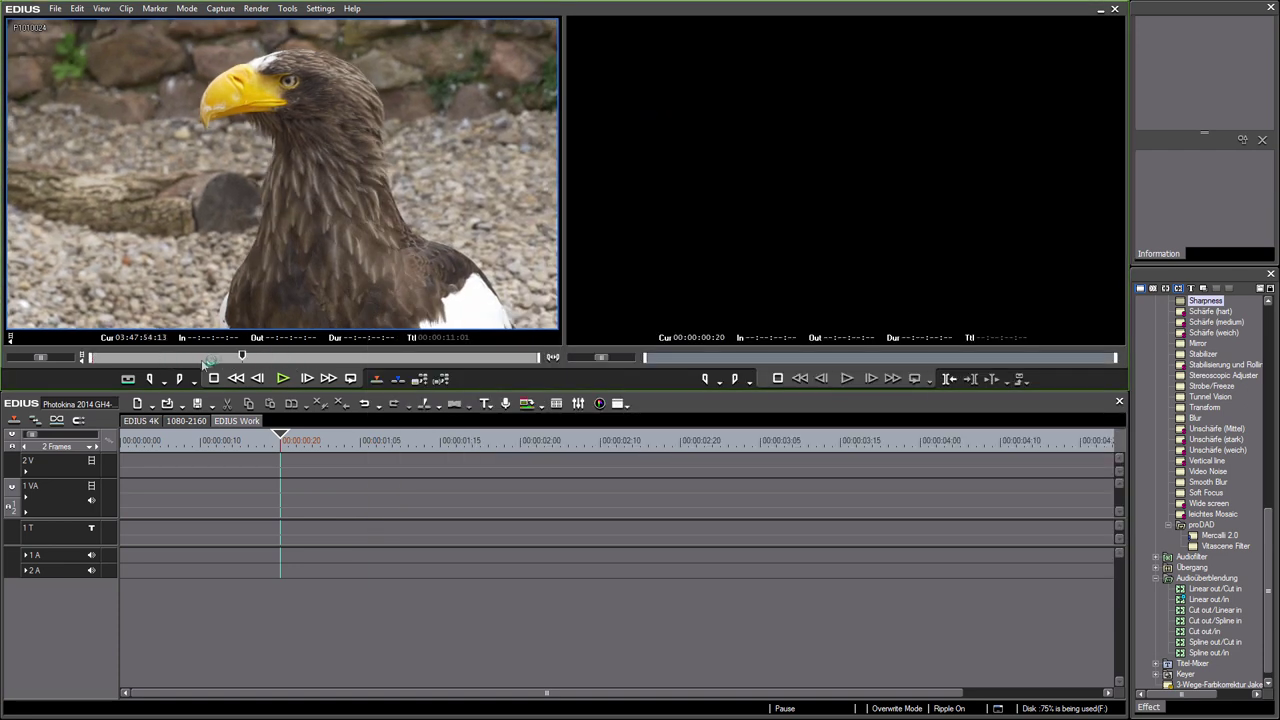
drag(203, 361, 234, 366)
key(space)
key(space)
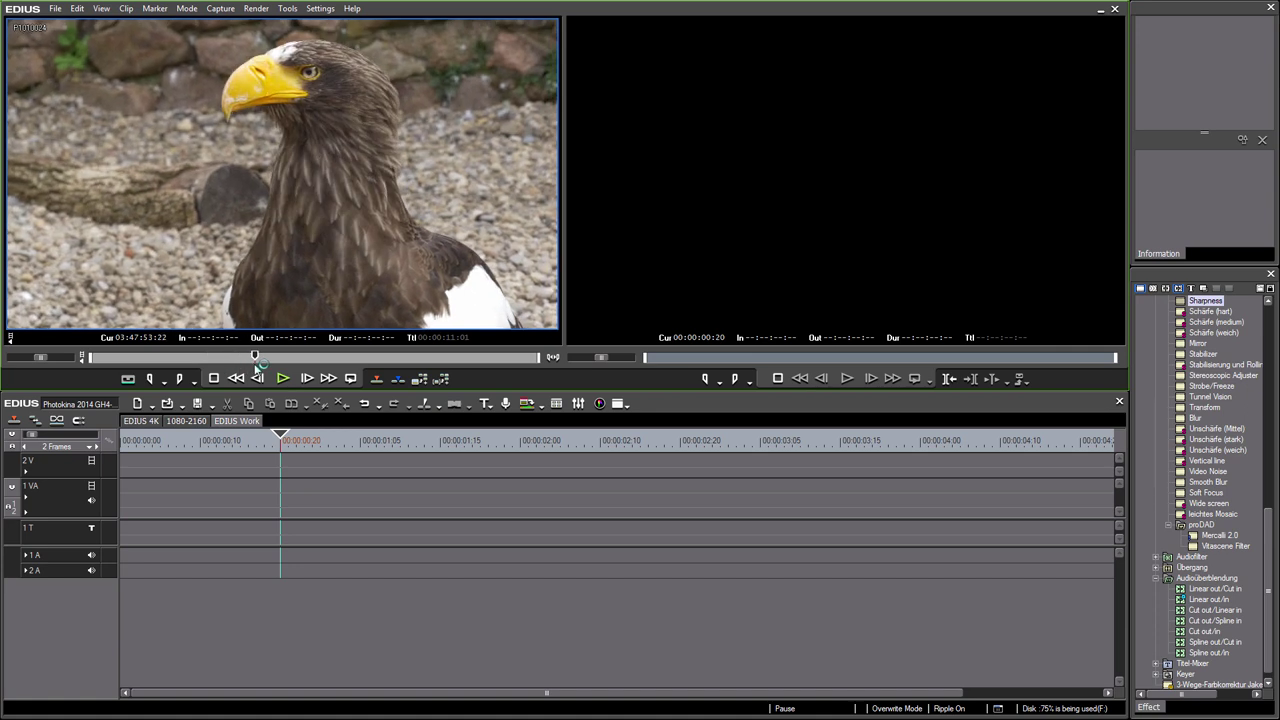
- Mark the eagle clip from 03:47:53:22 to 03:47:57:03, place it at the start of track 1 VA and play it
key(i)
click(358, 357)
key(o)
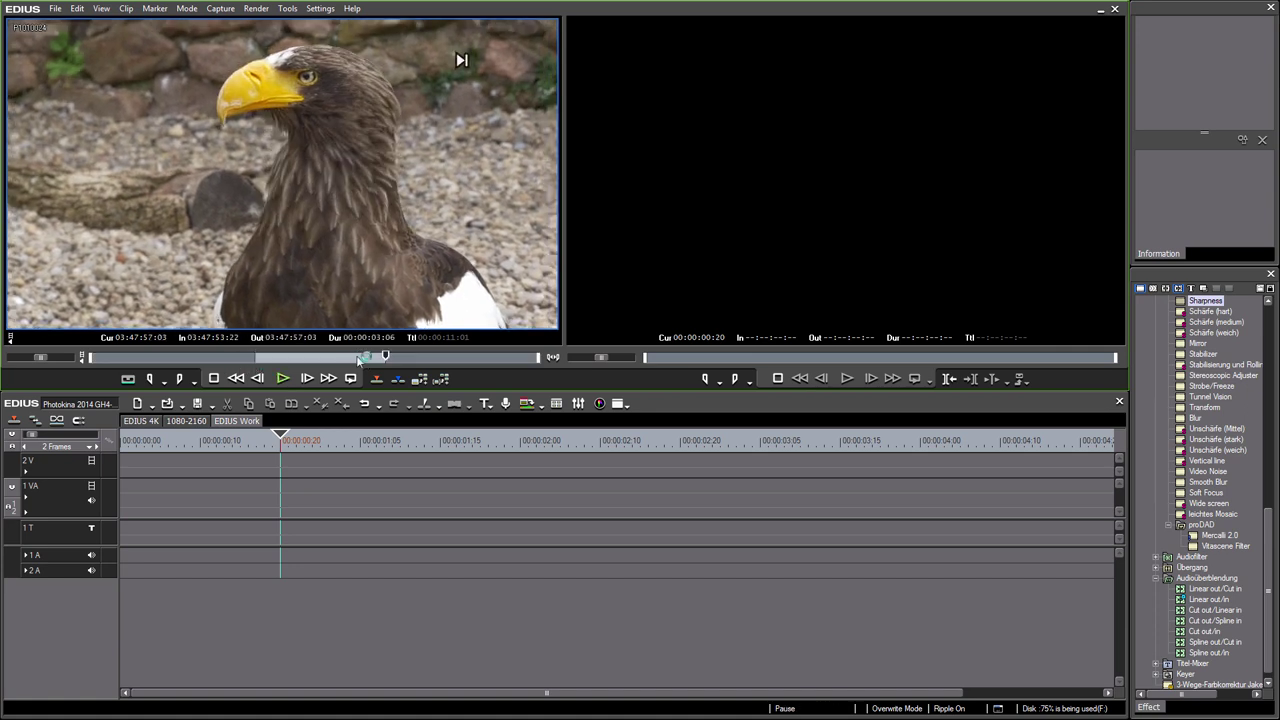
drag(185, 189, 200, 443)
key(Home)
key(space)
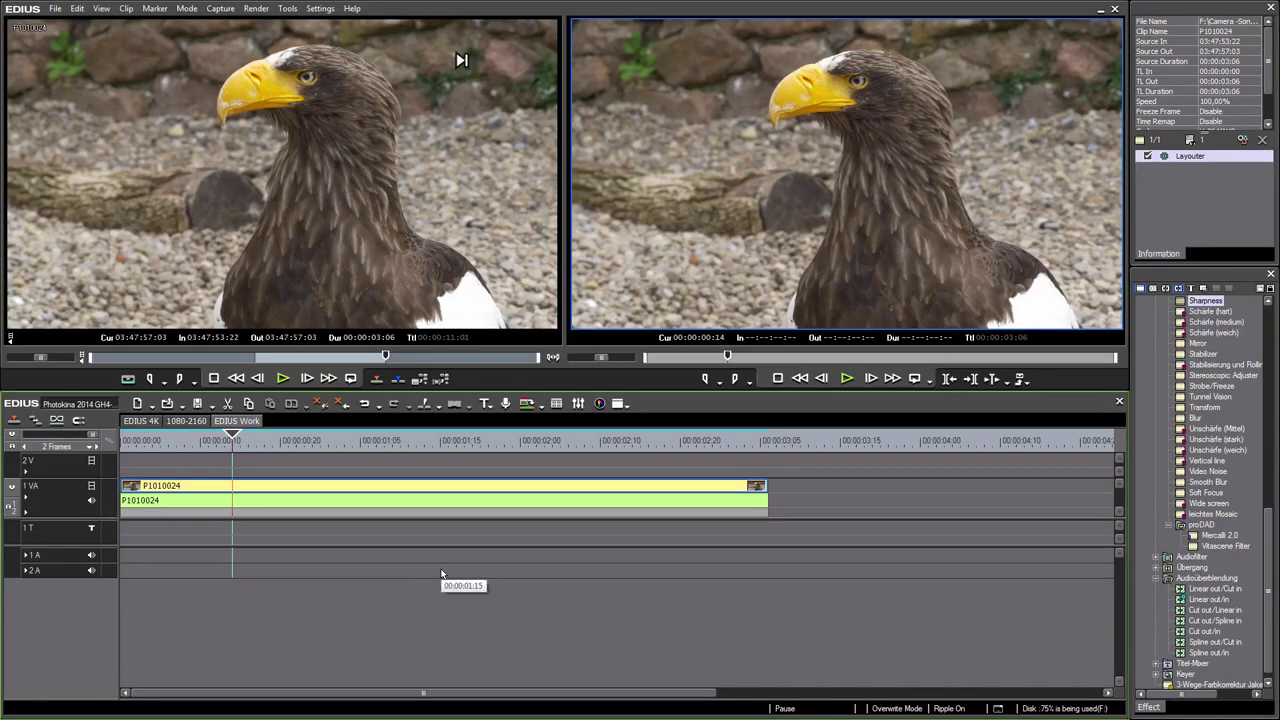
- Browse the Video folder of the removable LUMIX media in the Source Browser and preview bird clip P1030290
key(b)
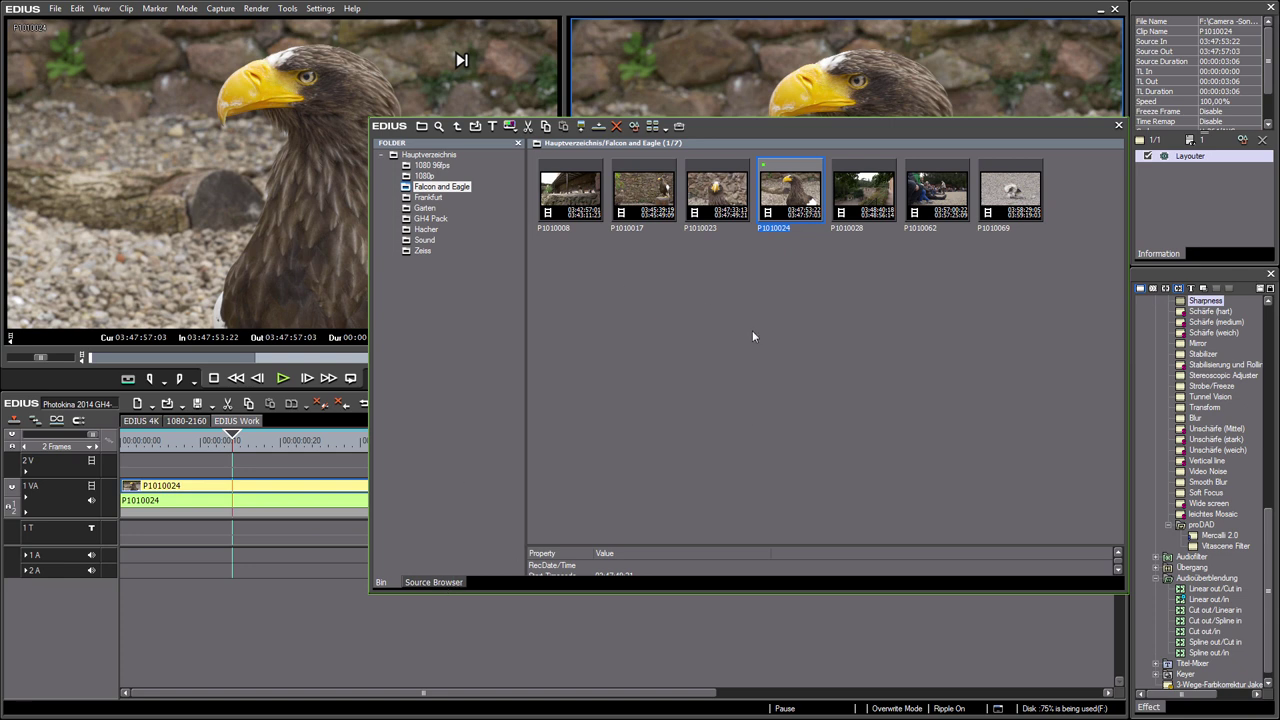
click(436, 582)
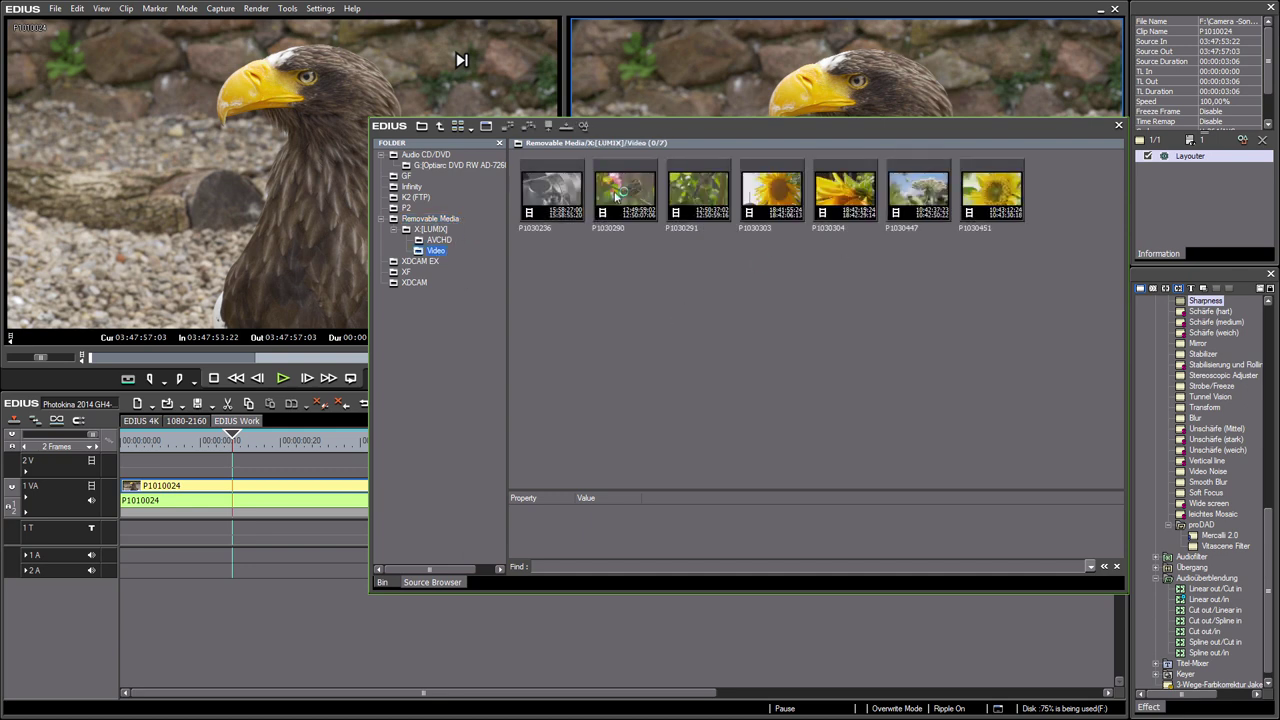
double_click(626, 196)
click(298, 223)
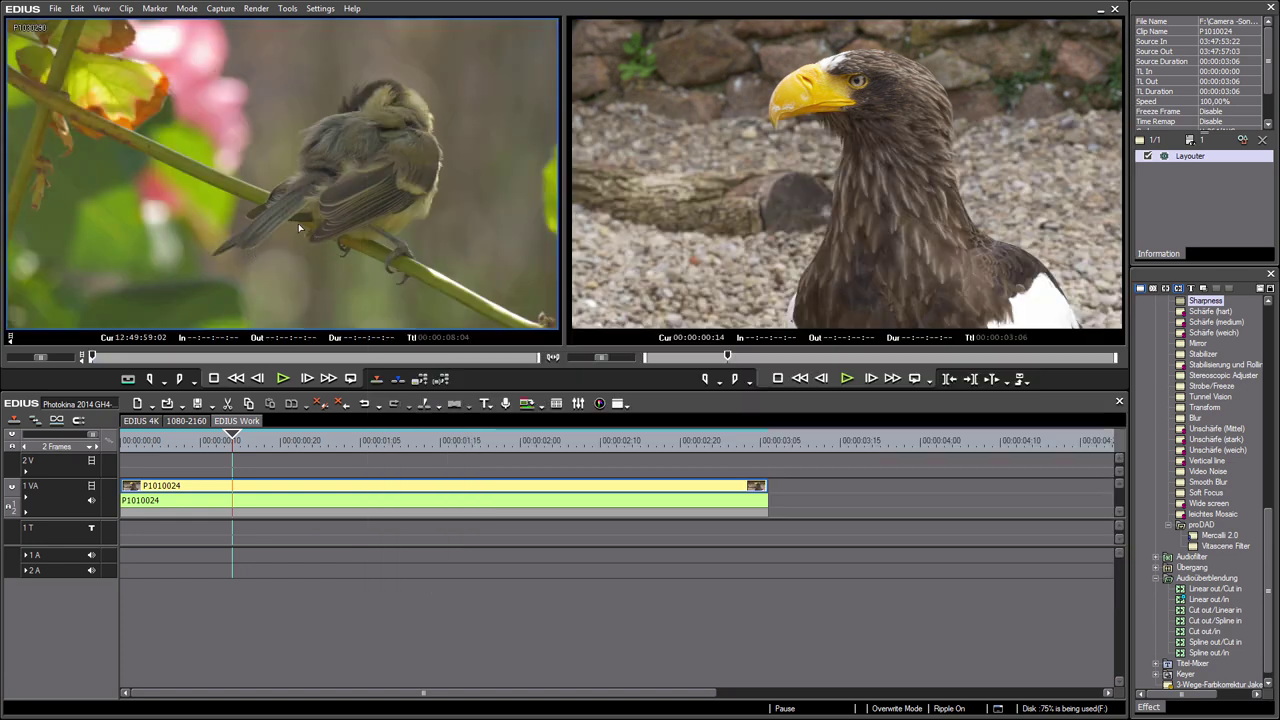
mouse_move(186, 357)
mouse_down()
mouse_move(392, 357)
mouse_move(192, 357)
mouse_up()
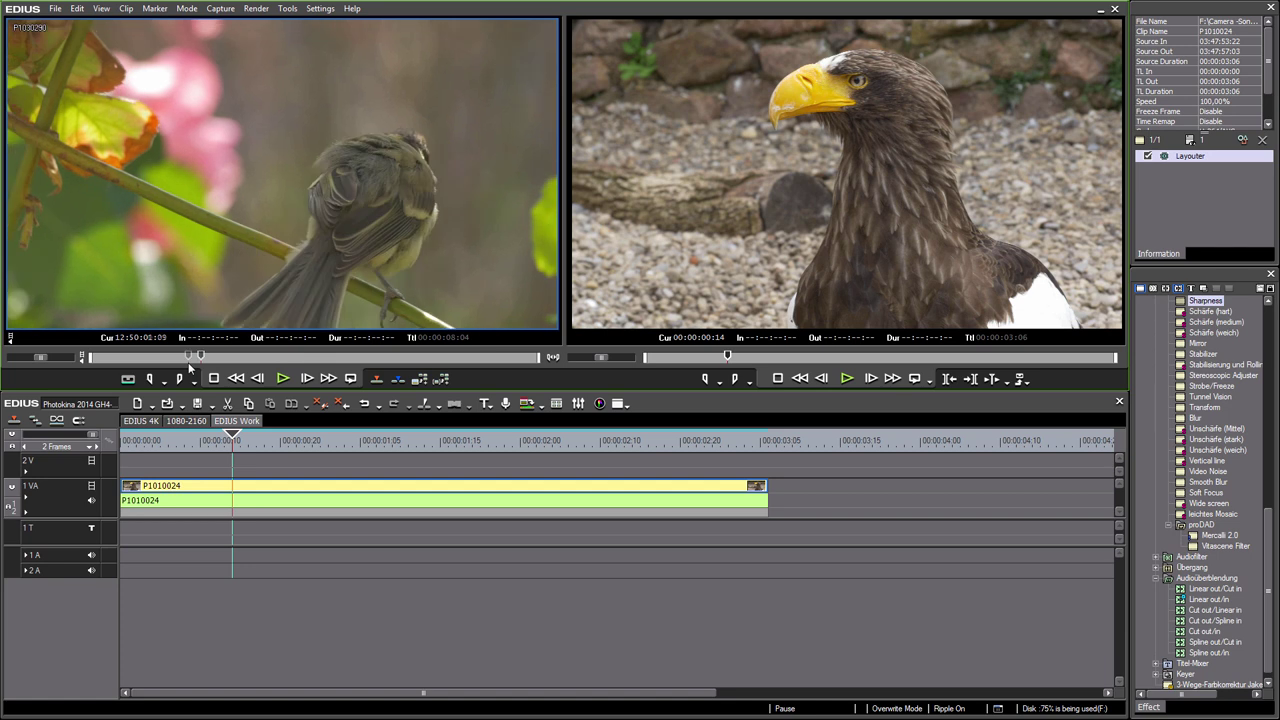
key(space)
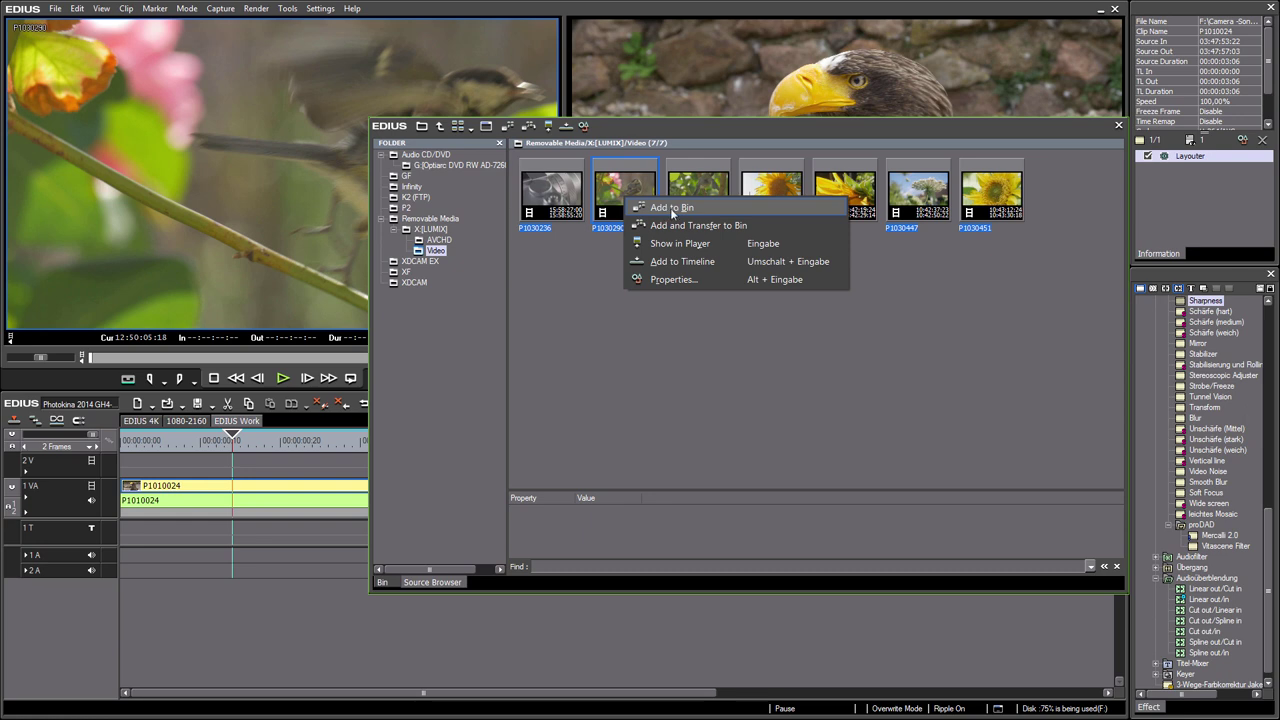
- Add and transfer all seven LUMIX clips to the bin's Falcon and Eagle folder, and play P1030447 from there
click(766, 224)
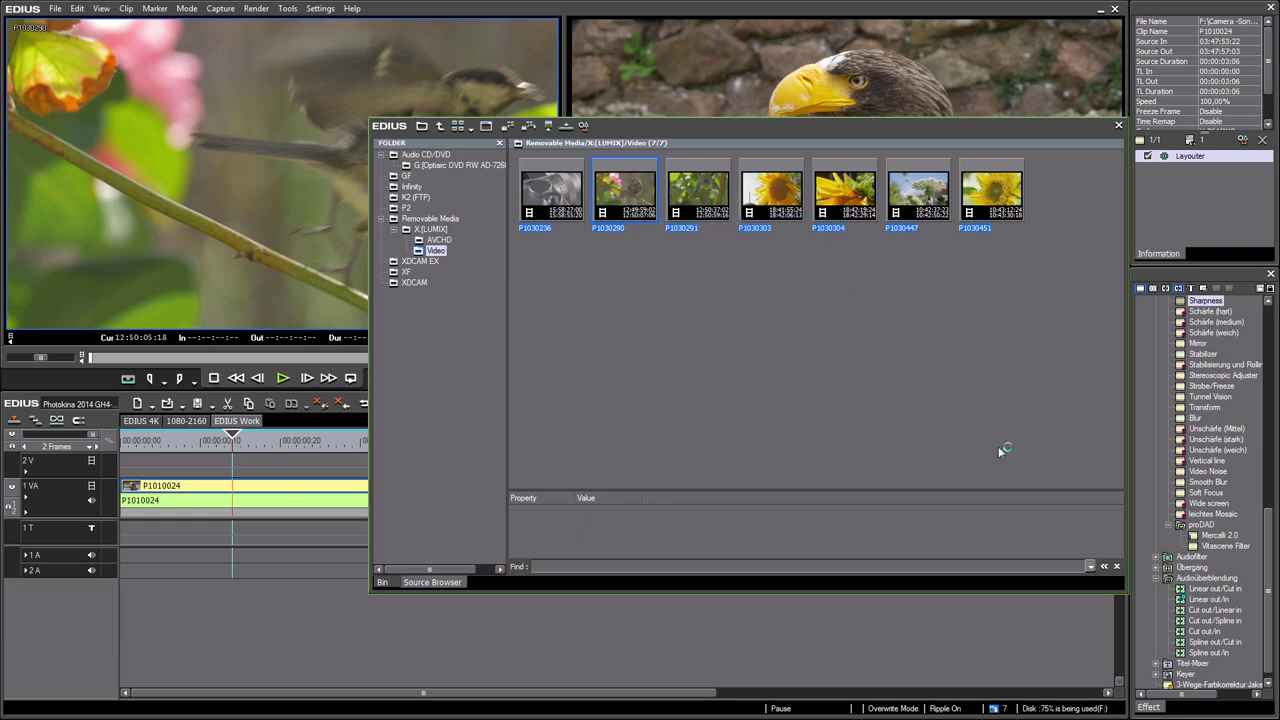
click(382, 582)
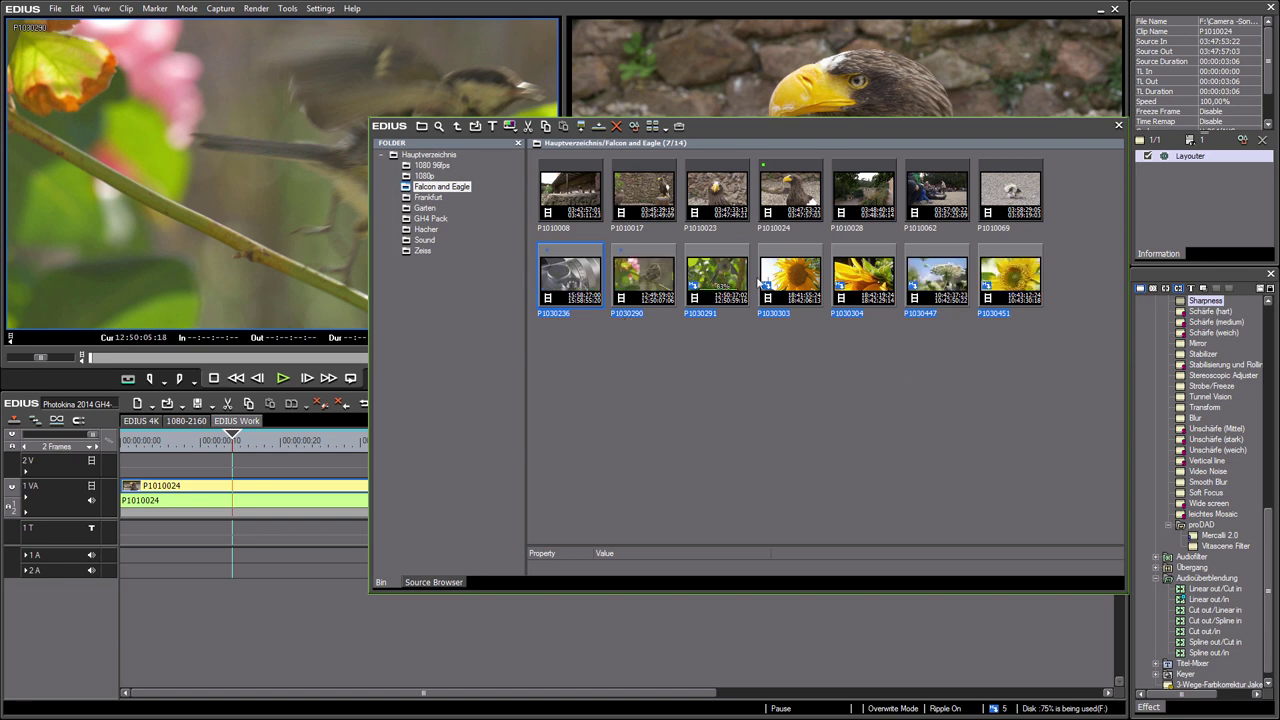
double_click(937, 275)
key(space)
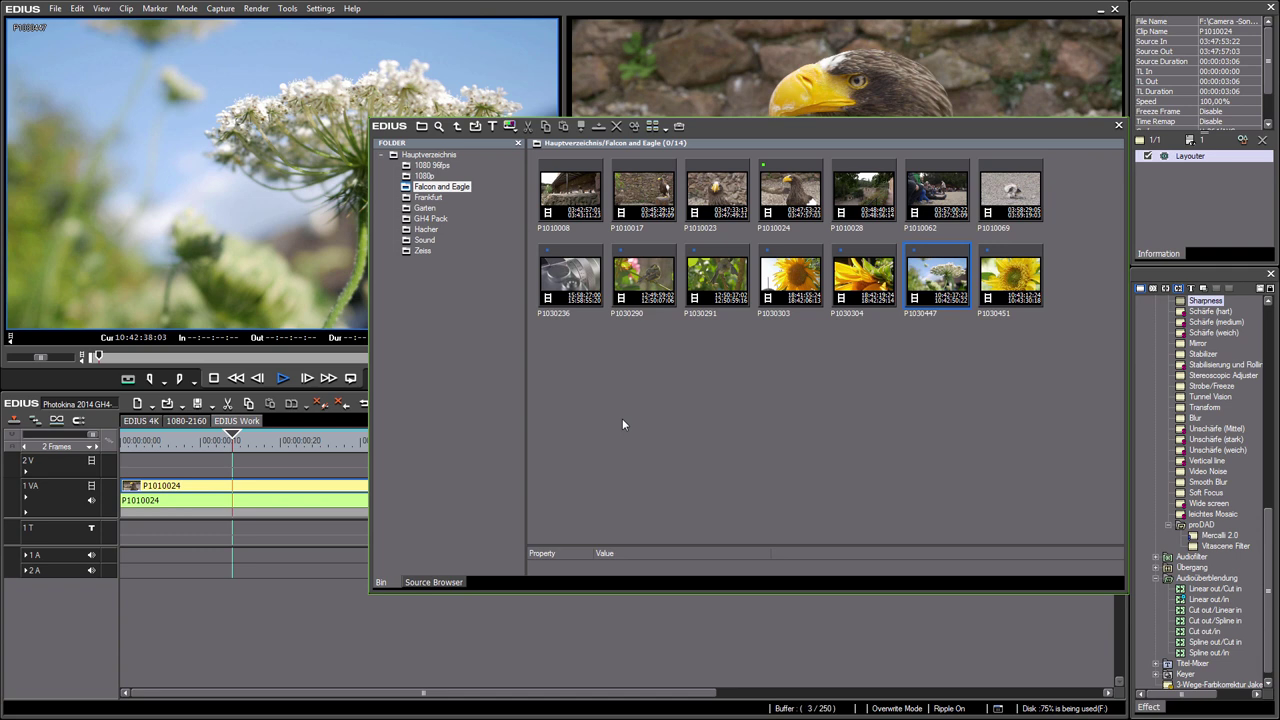
key(b)
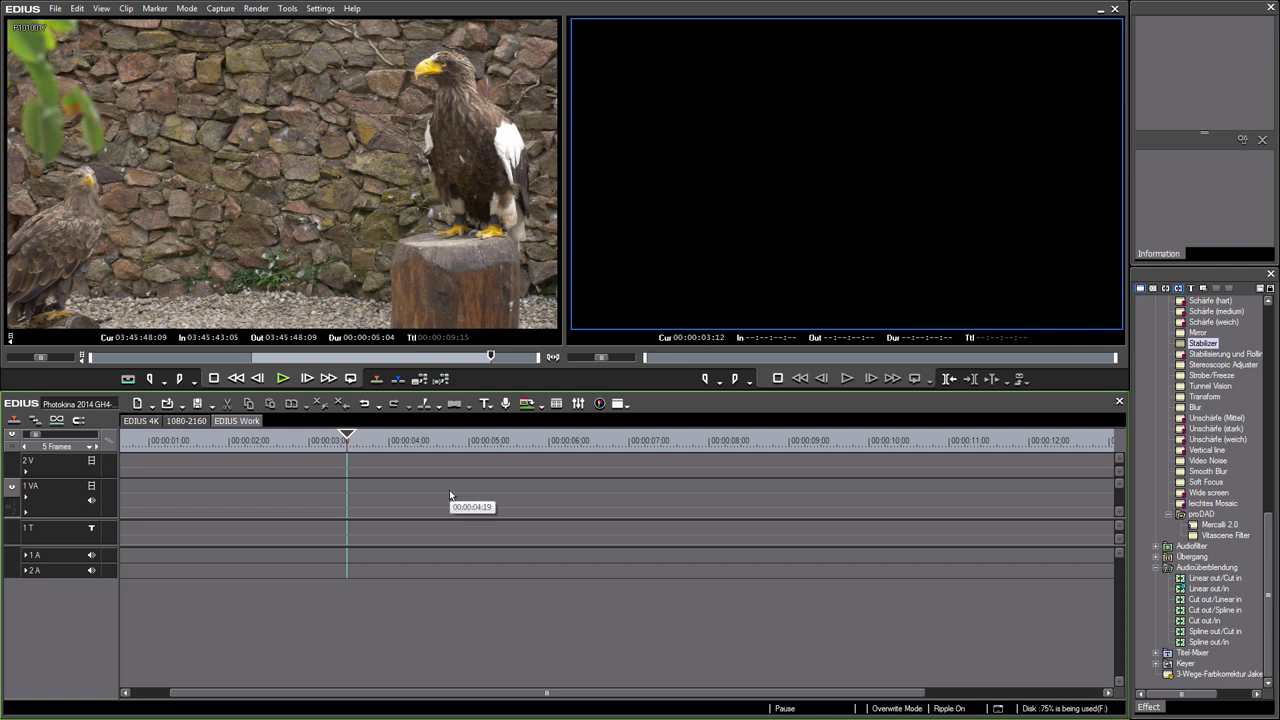
- Switch the project settings to the HD 1920x1080 25p 16:9 8bit preset
mouse_move(333, 443)
mouse_down()
mouse_move(223, 442)
mouse_move(385, 445)
mouse_move(266, 443)
mouse_move(353, 458)
mouse_move(262, 467)
mouse_move(712, 463)
mouse_move(336, 464)
mouse_up()
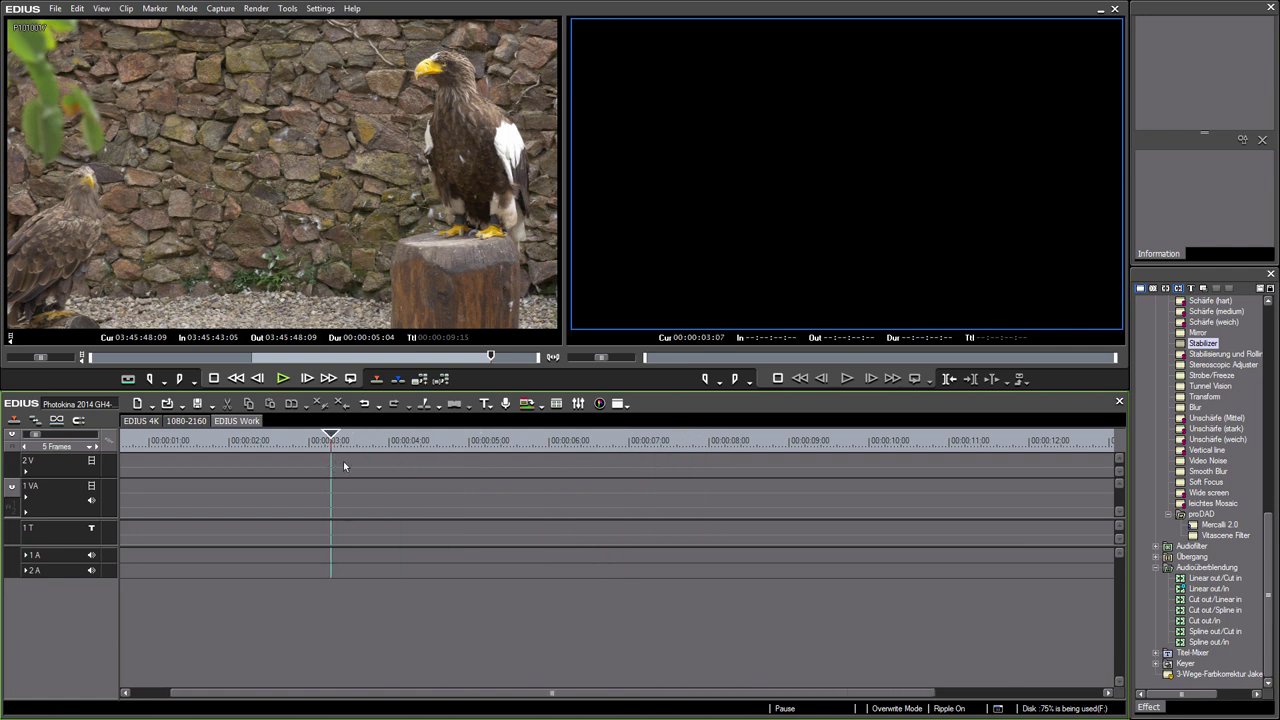
drag(334, 459, 274, 440)
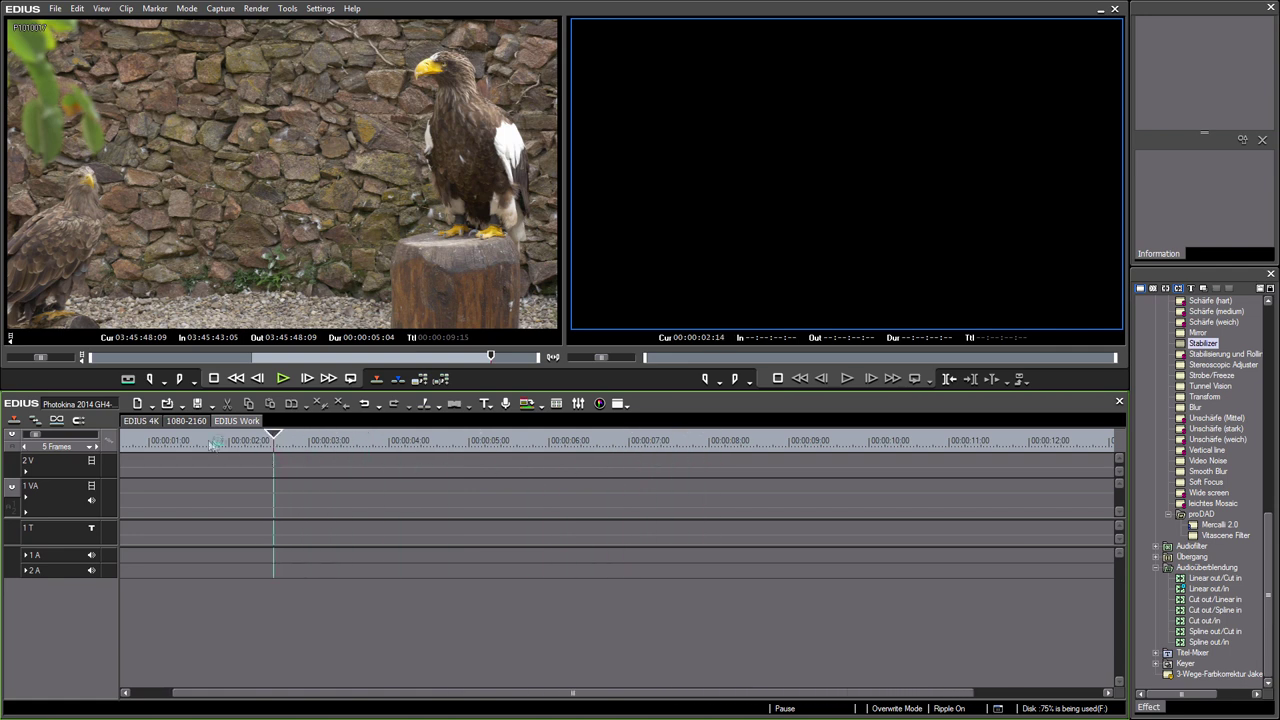
click(208, 408)
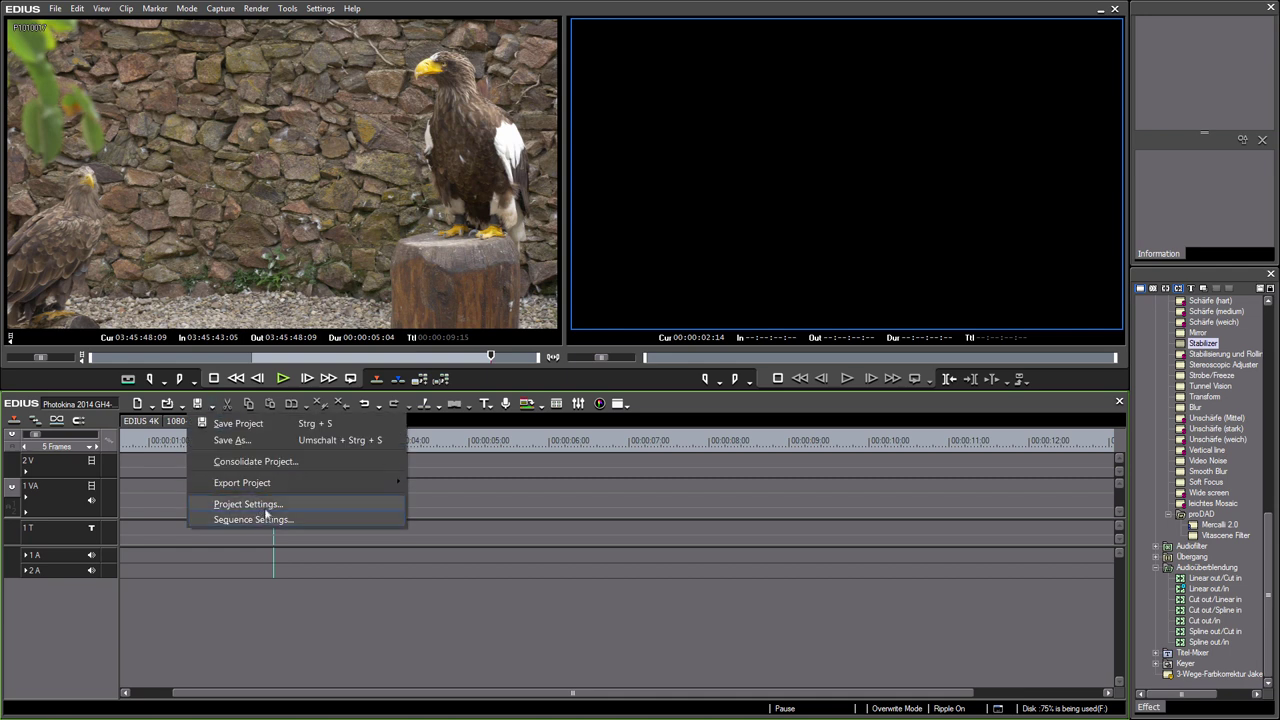
click(262, 505)
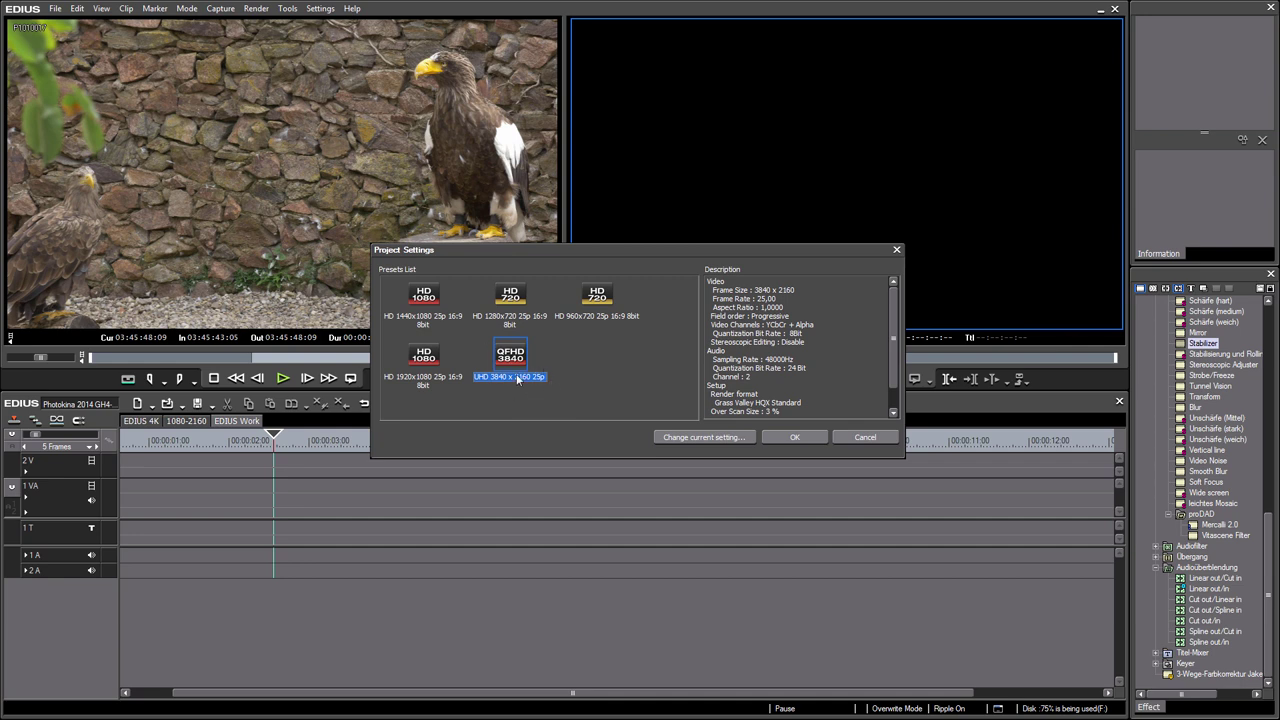
click(422, 364)
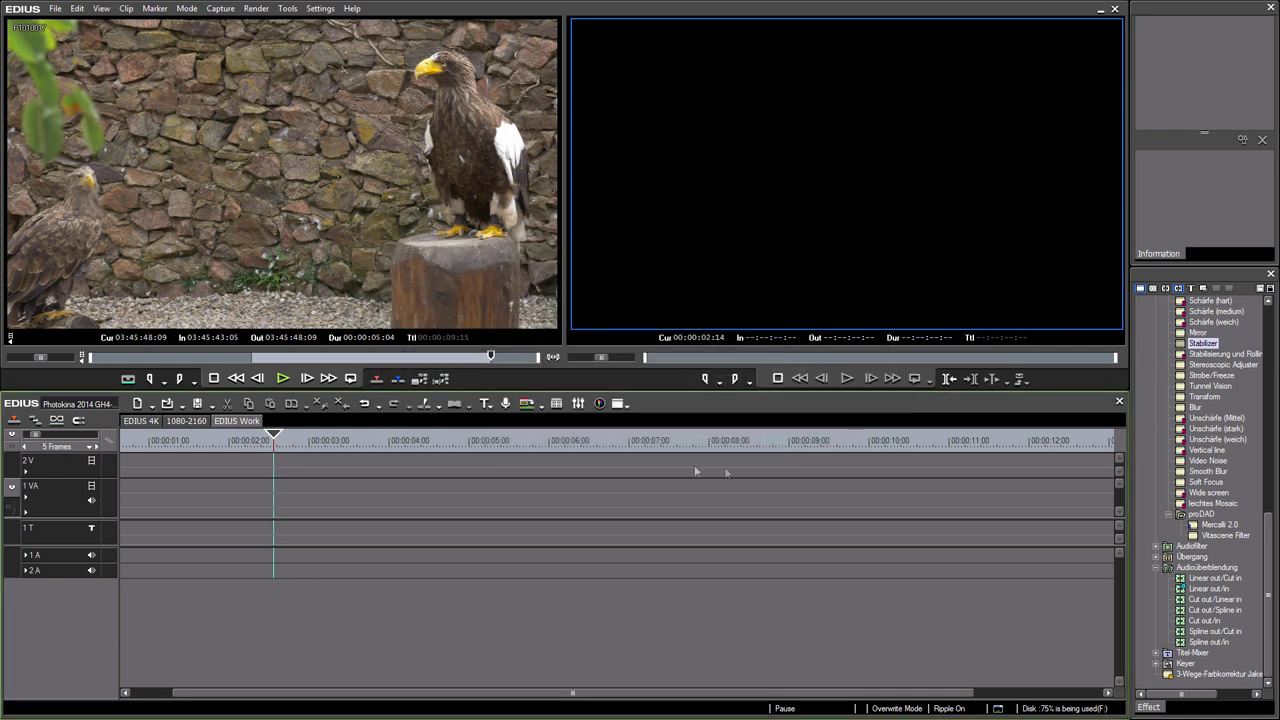
- Place clip P1010017 at the start of track 1 VA and check its frame size in the video info, making no changes
drag(332, 176, 121, 500)
click(258, 440)
click(283, 490)
right_click(285, 489)
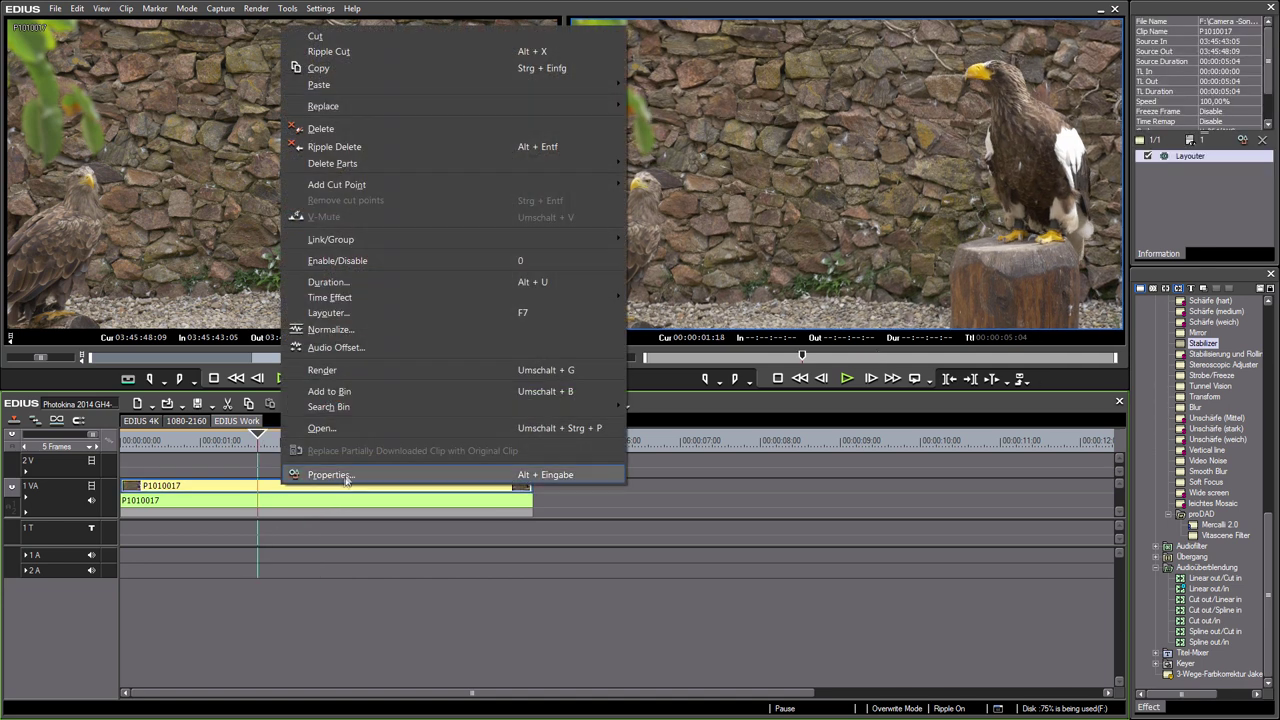
click(340, 474)
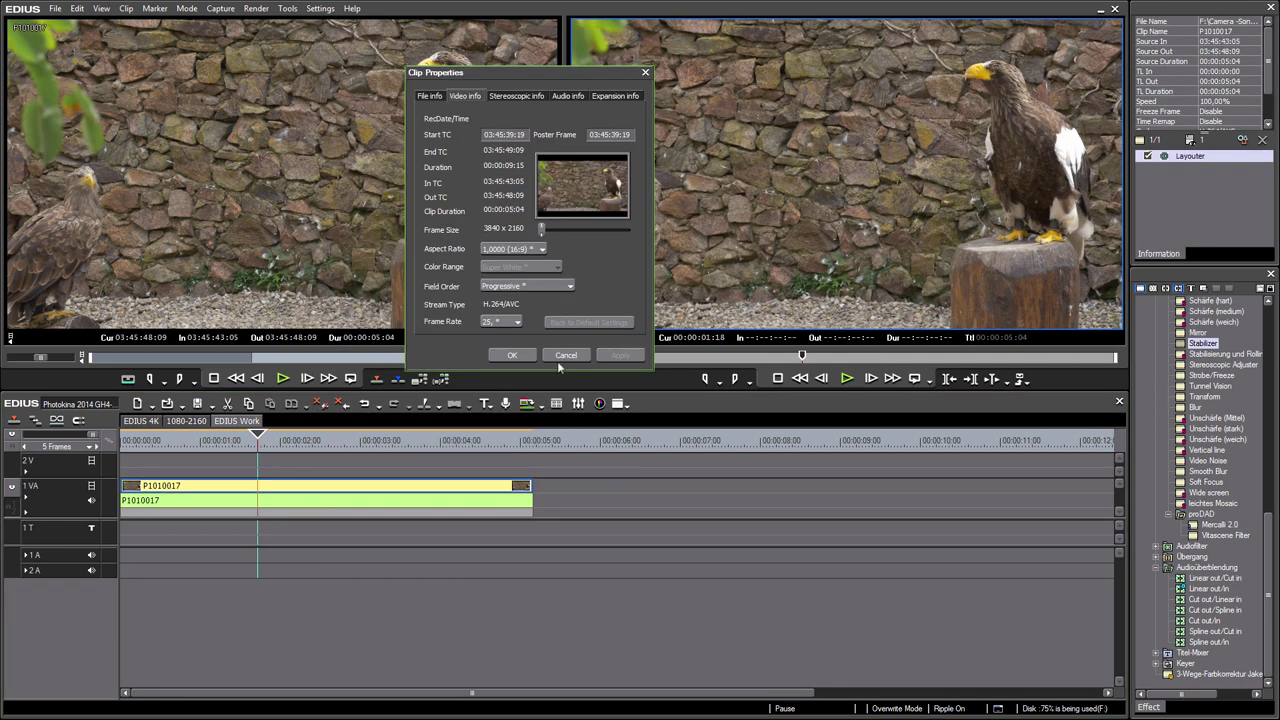
click(566, 355)
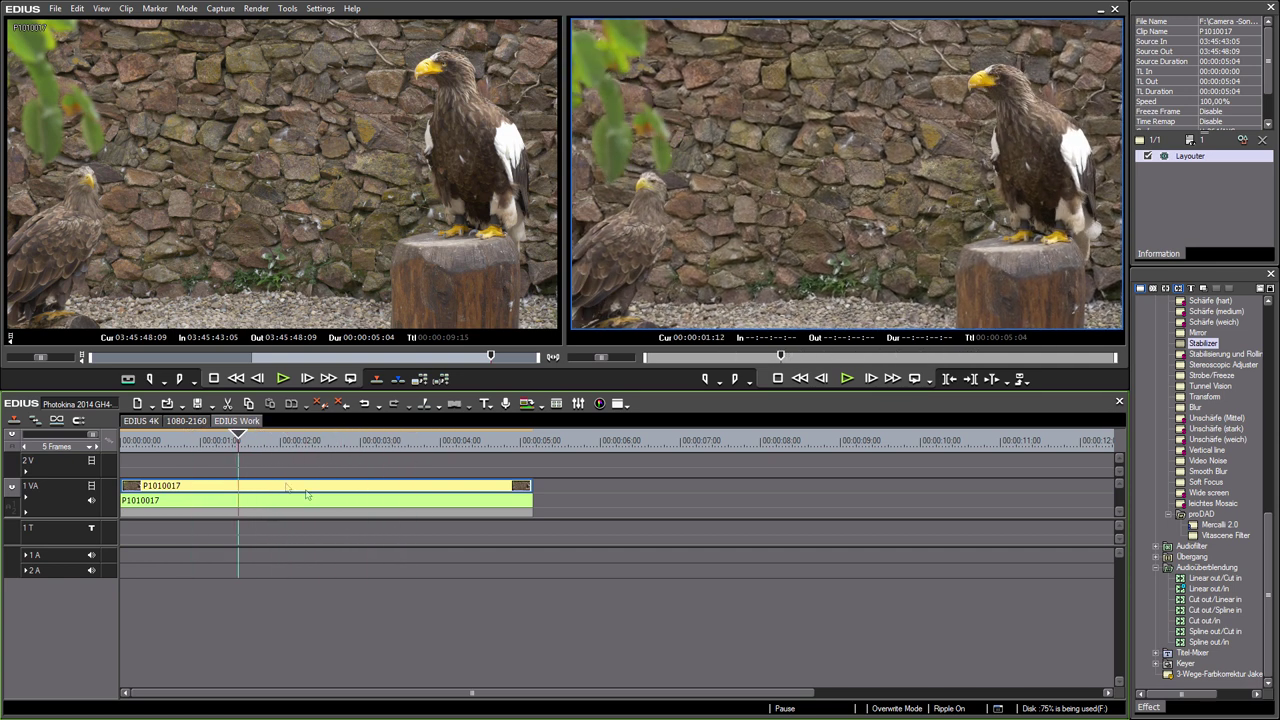
- Play and scrub through the middle of clip P1010017 on the timeline to examine the playback
key(space)
drag(237, 455, 277, 455)
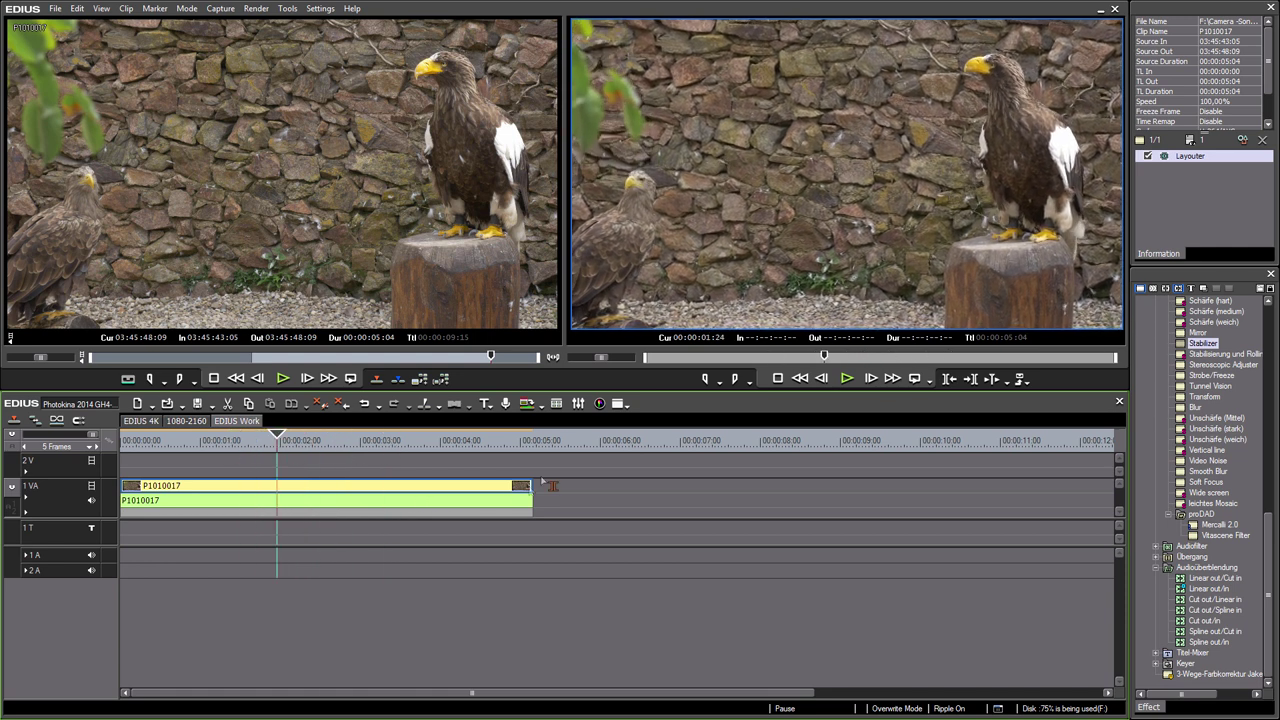
drag(385, 447, 268, 463)
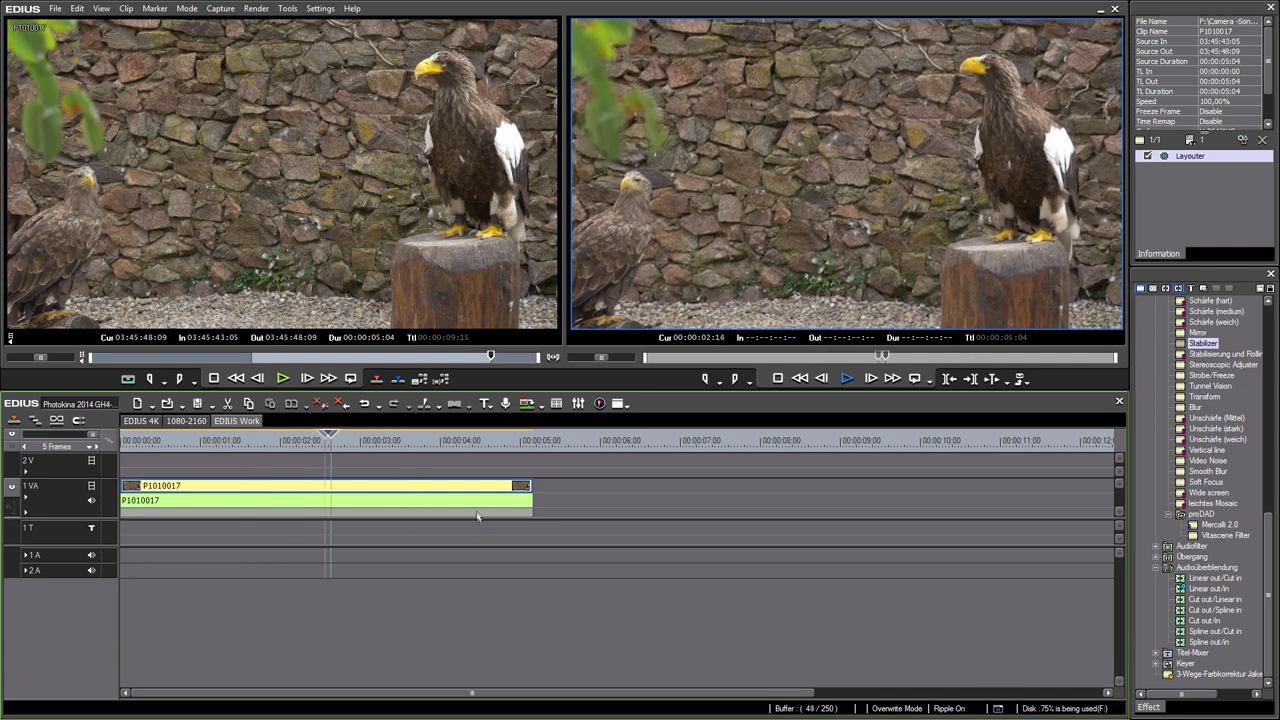
drag(440, 462, 311, 473)
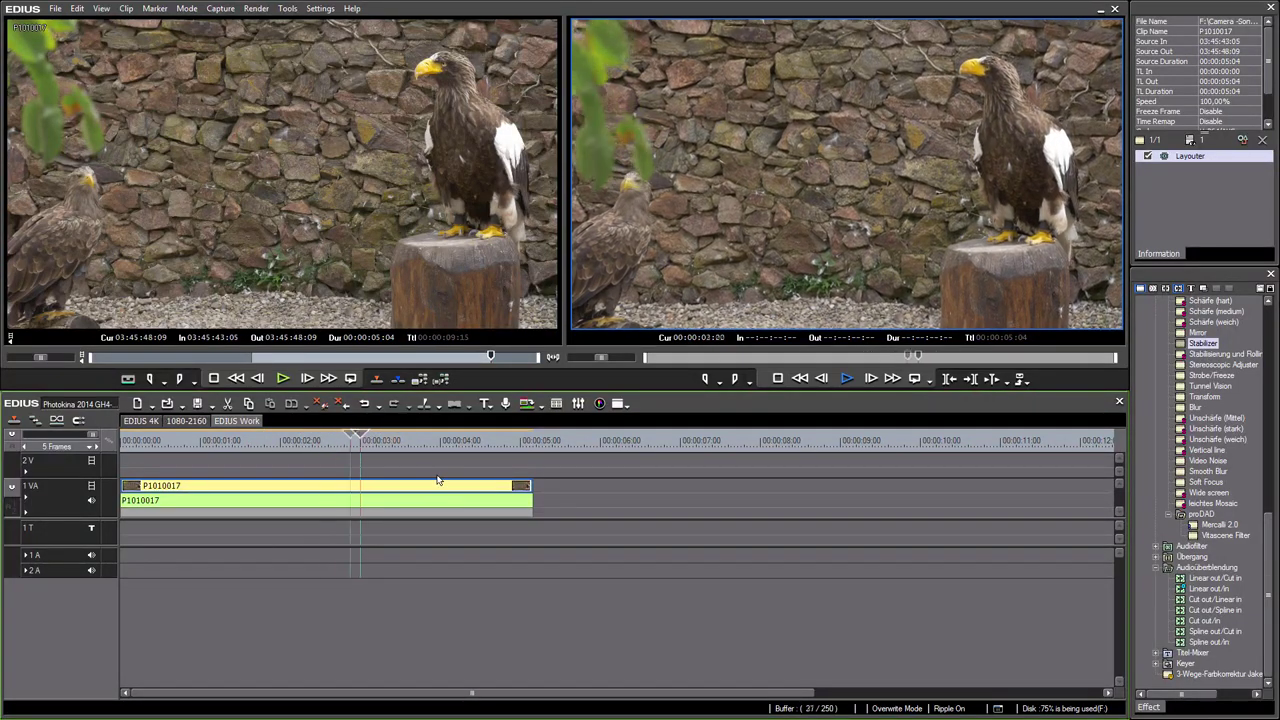
key(space)
- Split clip P1010017 on track 1 VA at 00:00:02:17
drag(414, 448, 356, 466)
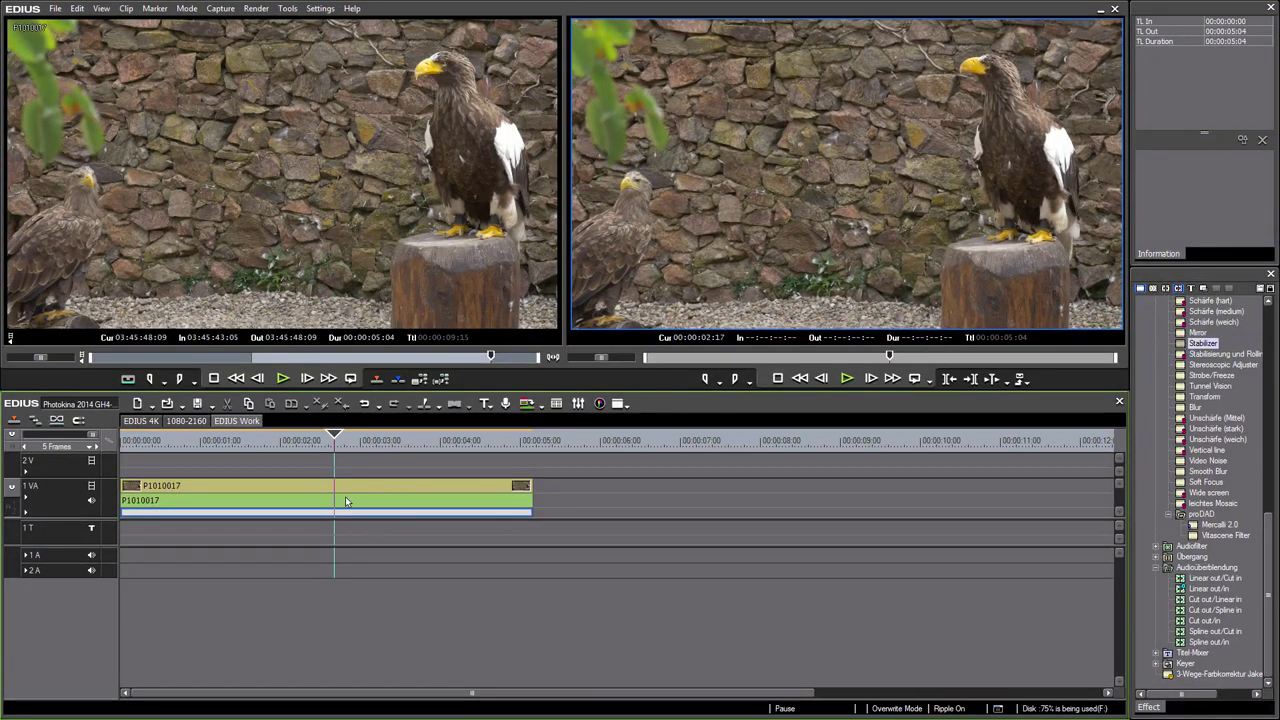
click(357, 489)
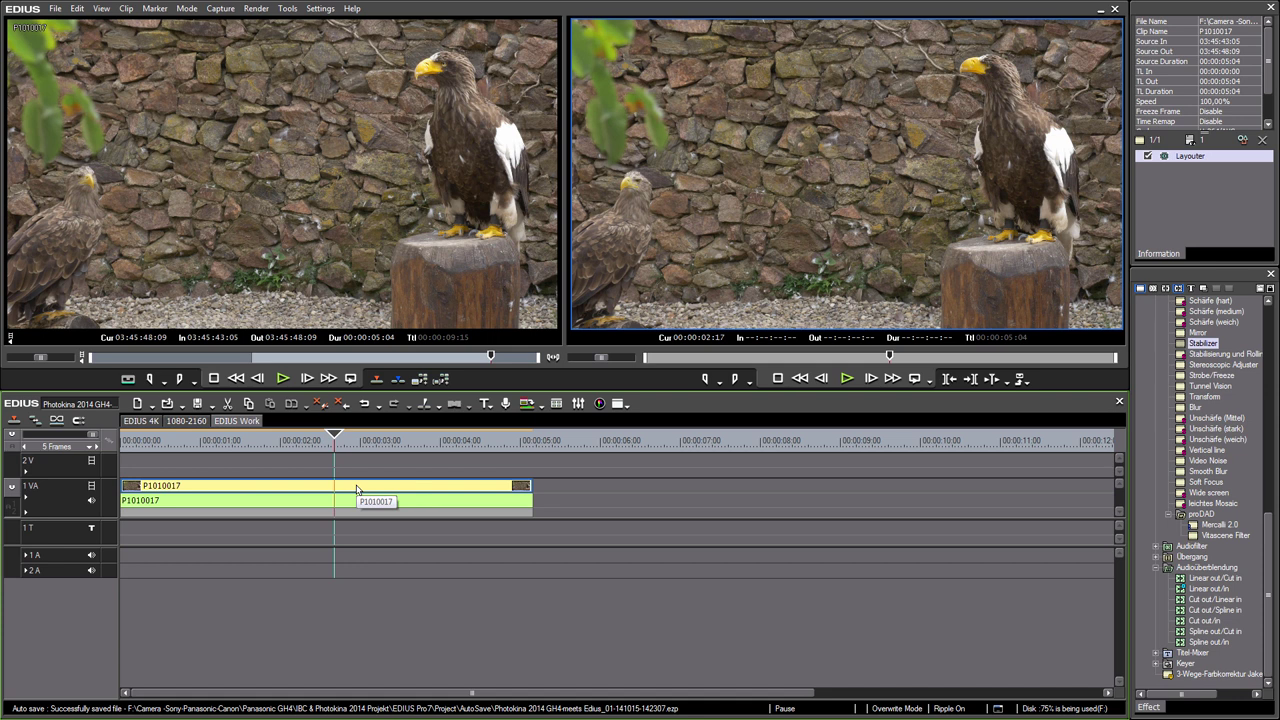
key(c)
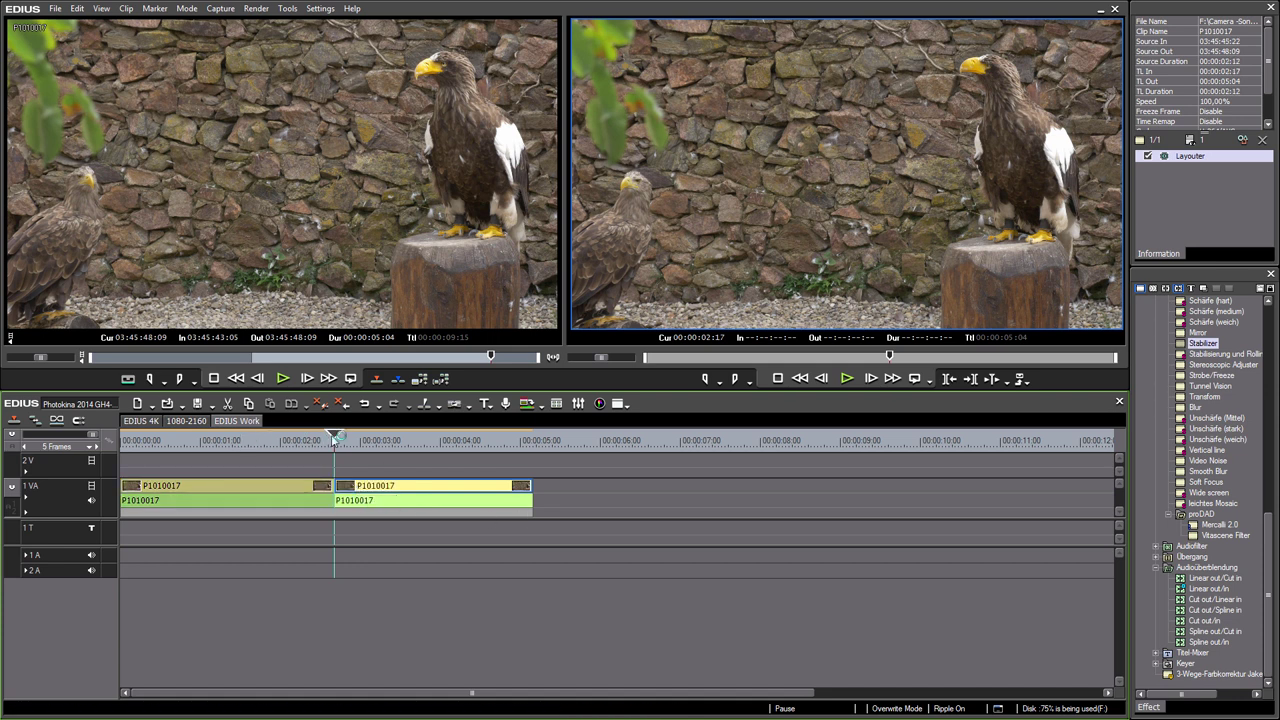
- Enlarge the second P1010017 clip to 99.70% stretch in the Layouter and reframe the eagle at position X -35.00%, Y 38.20%
key(space)
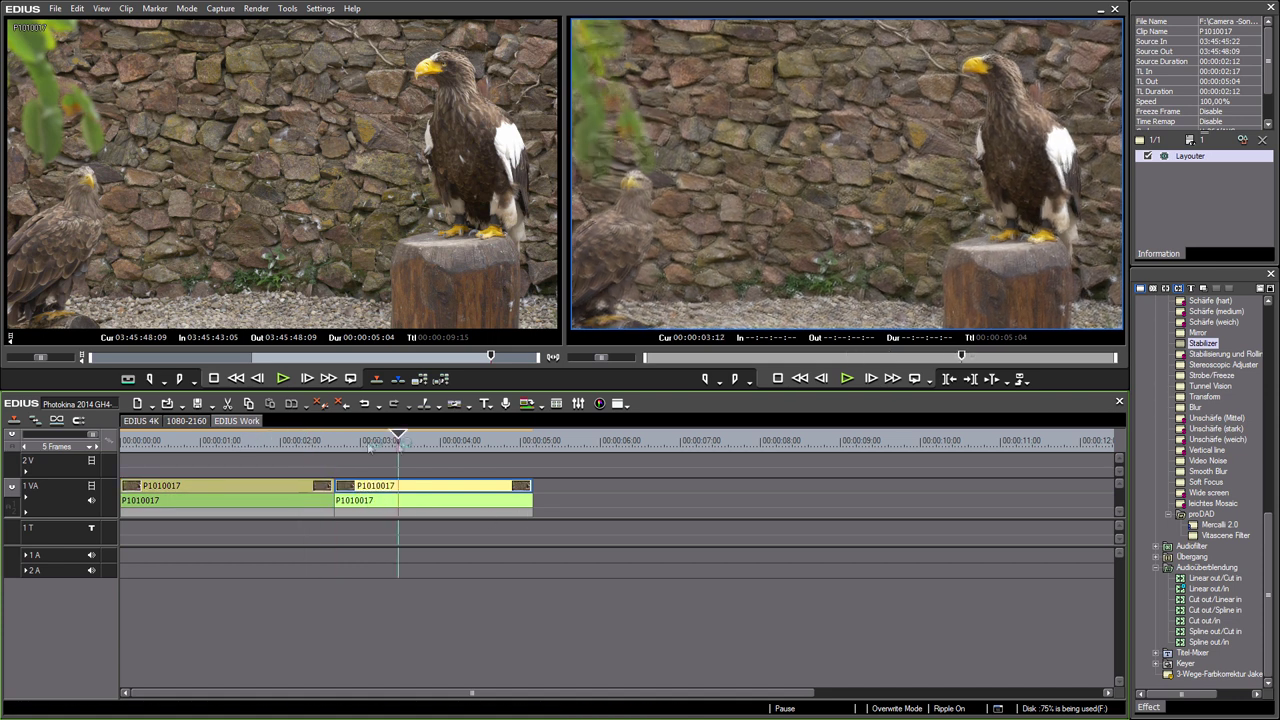
right_click(404, 489)
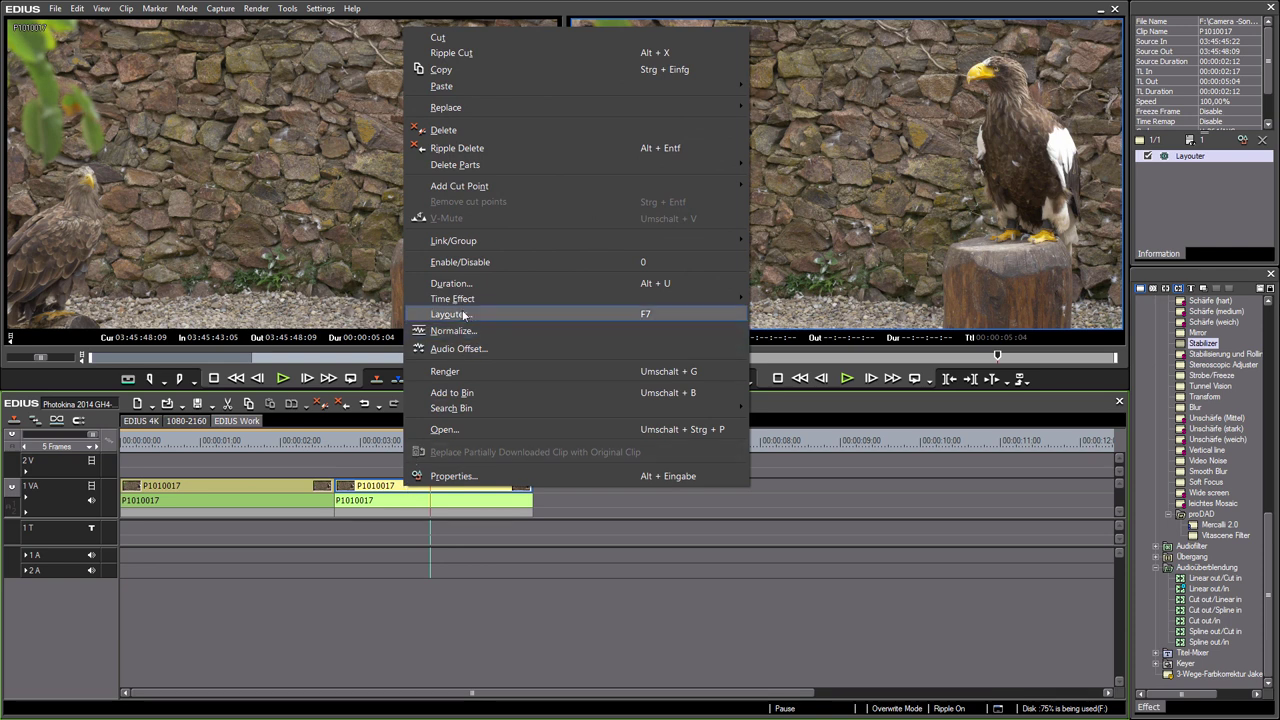
click(555, 314)
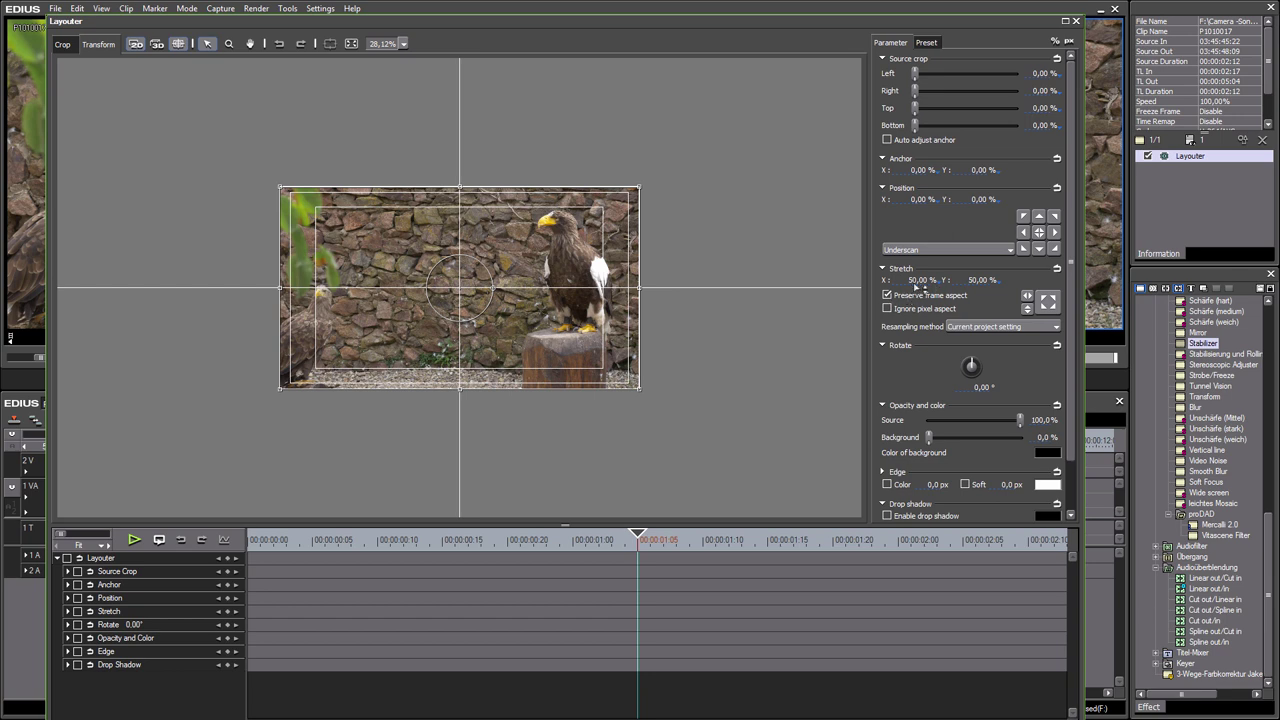
drag(918, 282, 1010, 282)
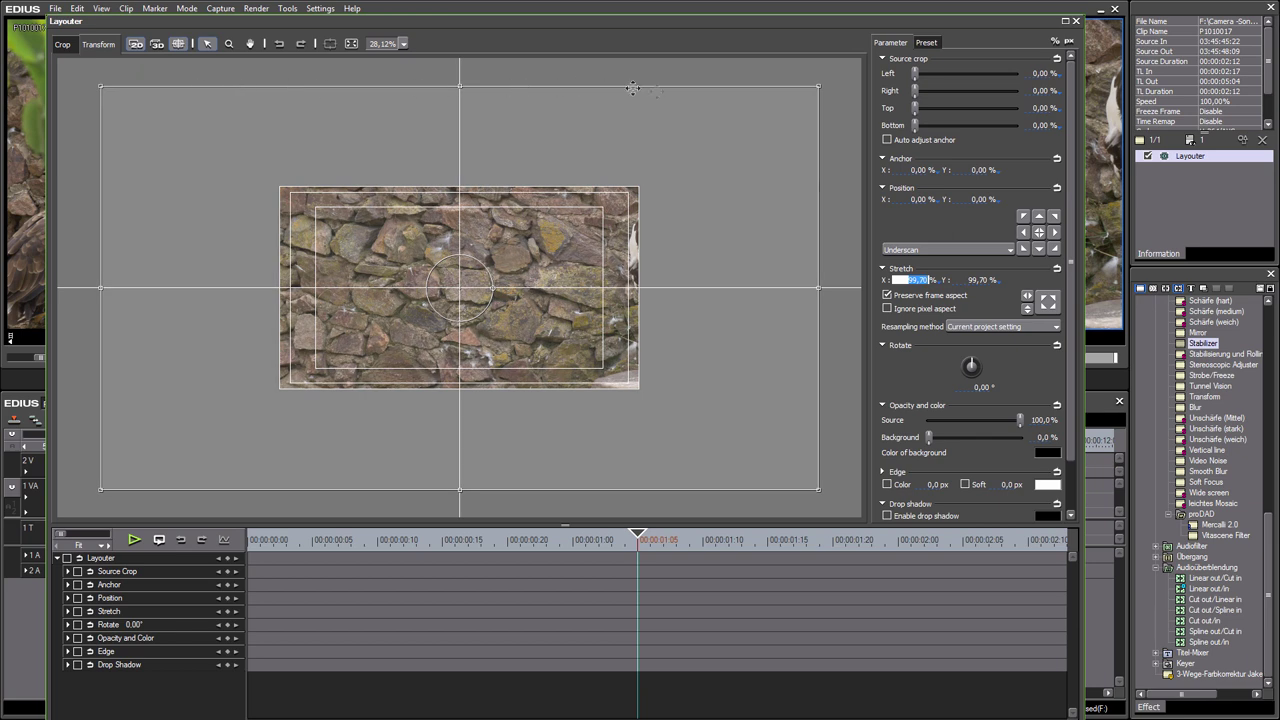
drag(693, 241, 657, 303)
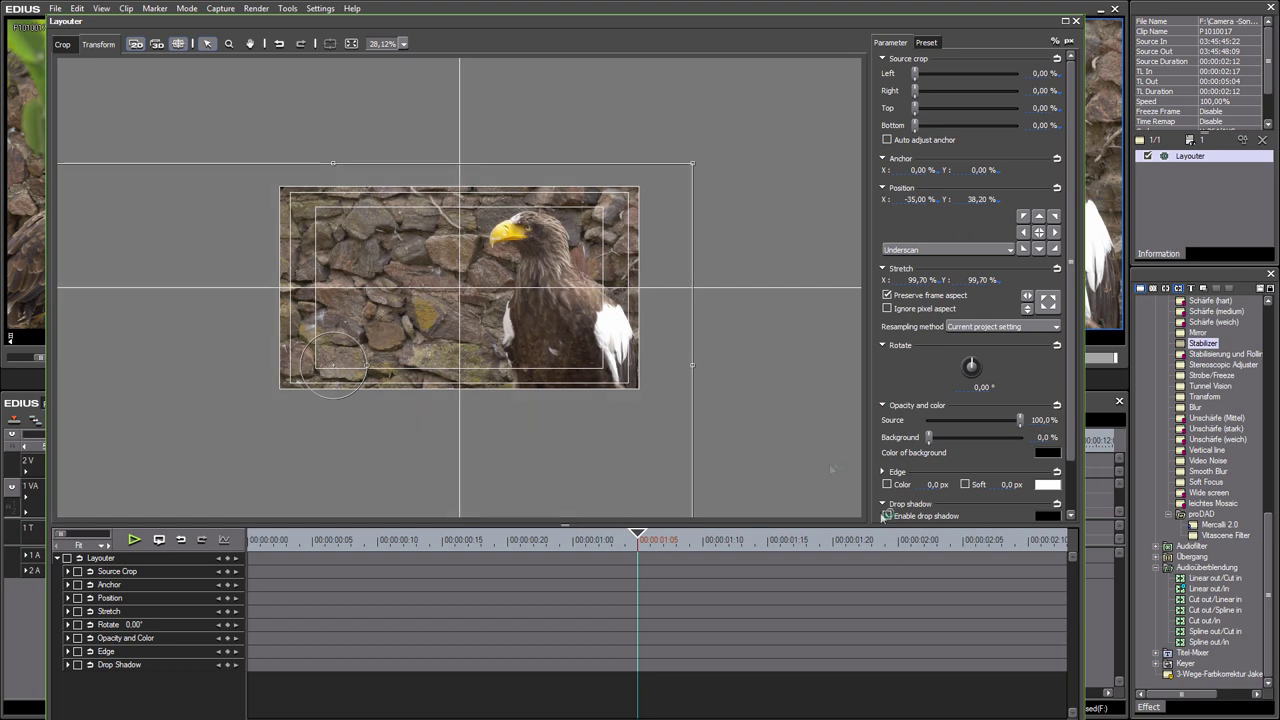
key(Return)
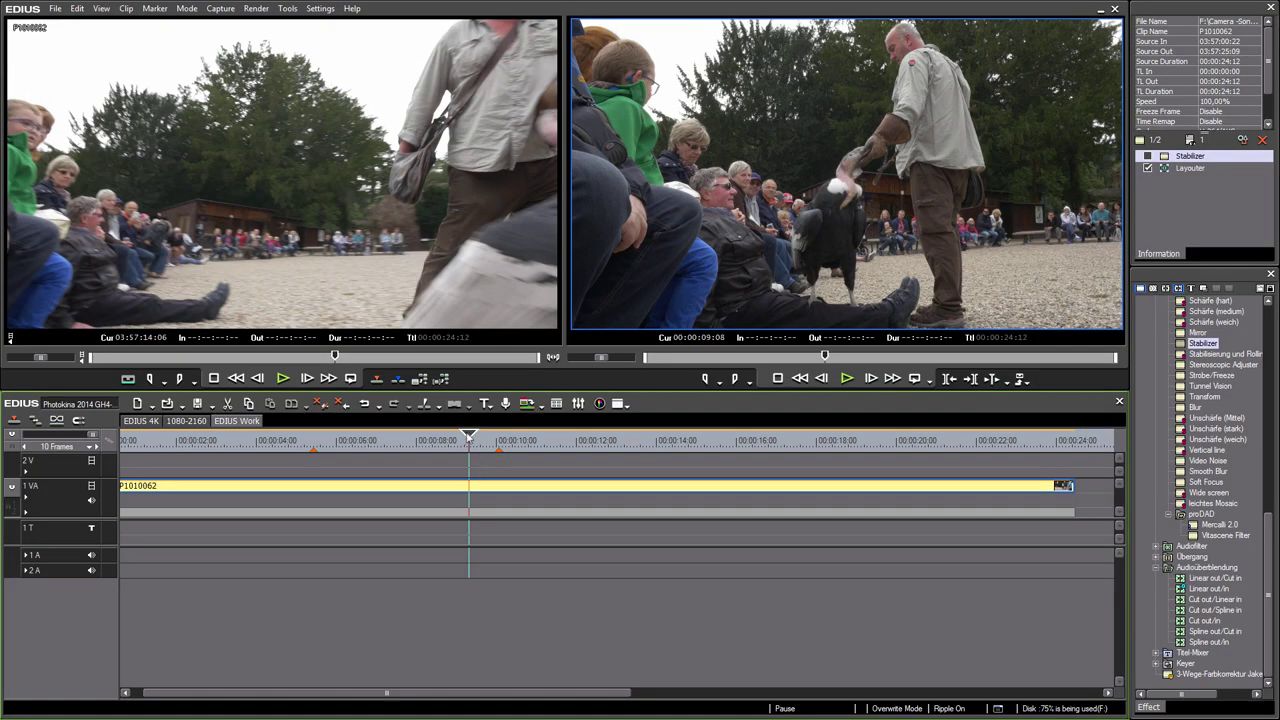
- Scrub and play clip P1010062 on the timeline to examine the shaky camera movement without stabilization
drag(468, 440, 257, 453)
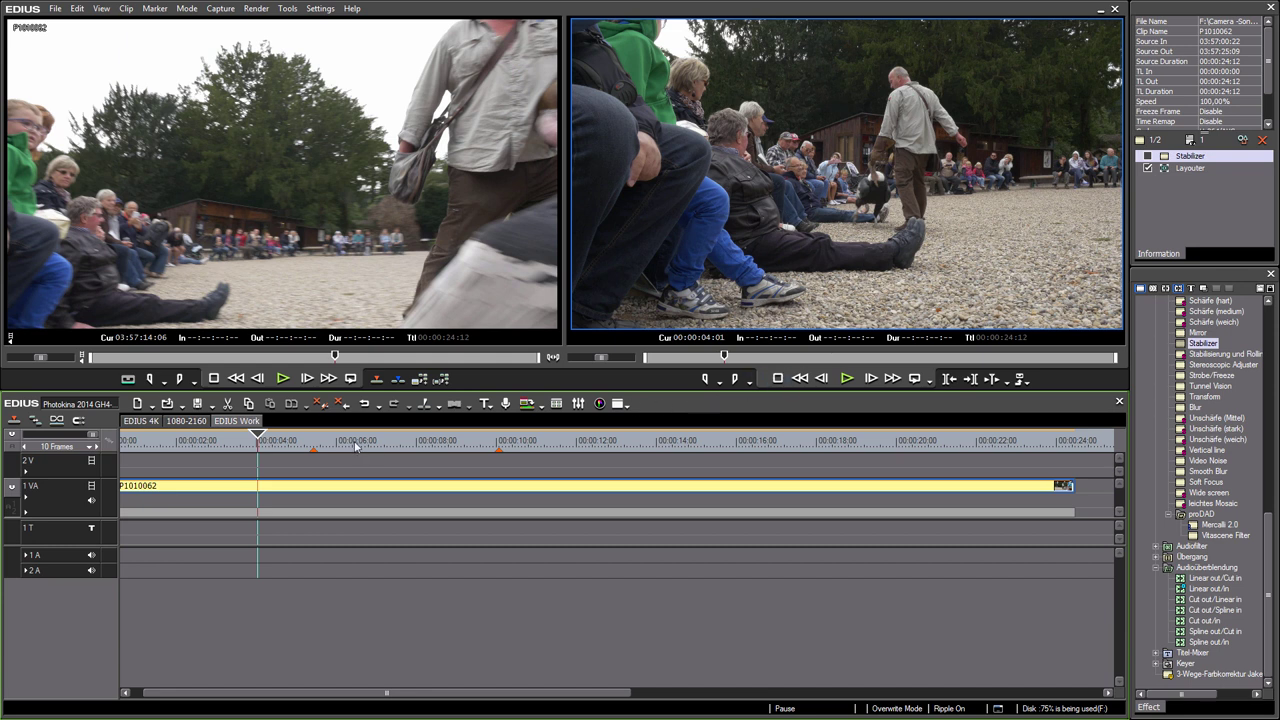
drag(345, 441, 302, 441)
key(space)
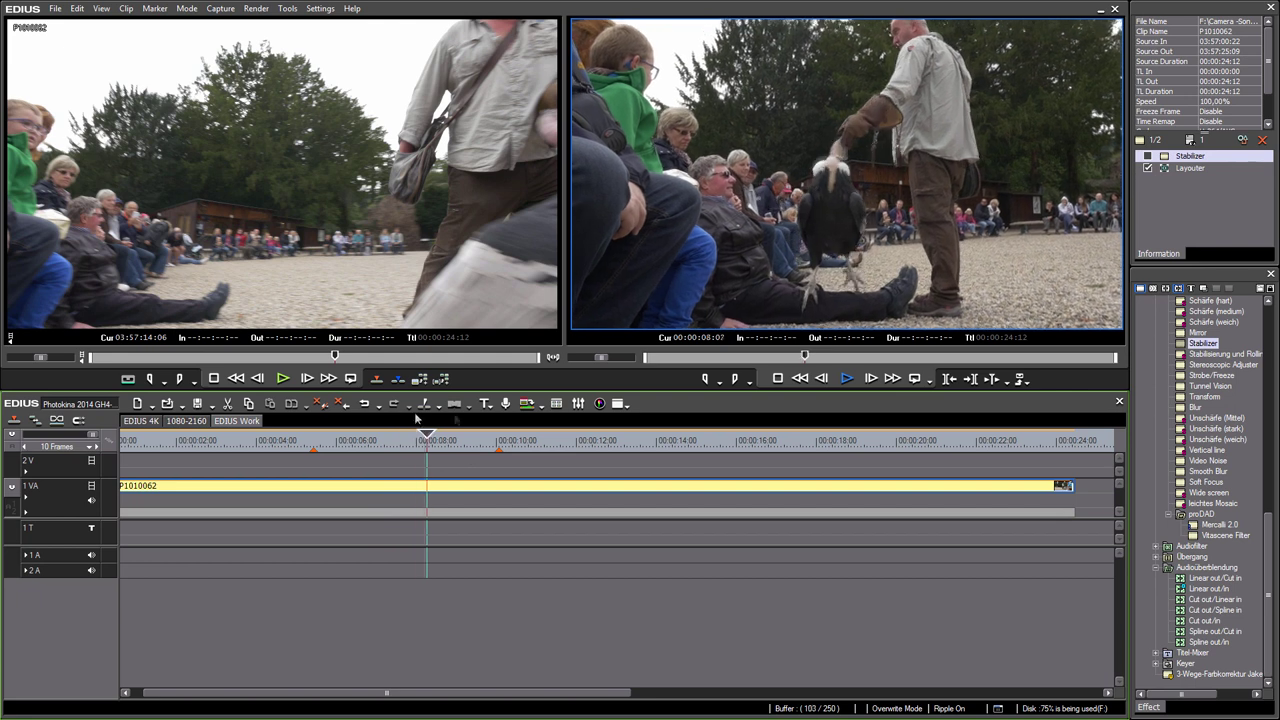
click(355, 441)
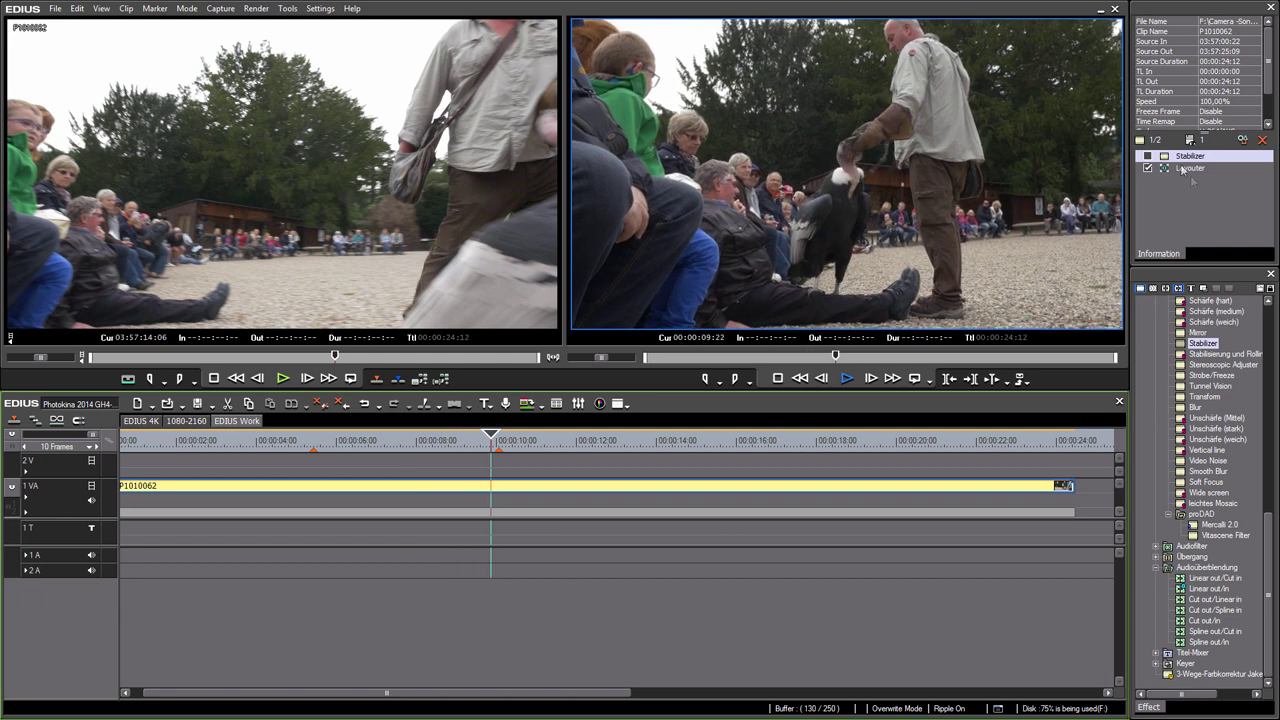
- Enable the Stabilizer filter on clip P1010062 and close its settings without changing them
double_click(1150, 157)
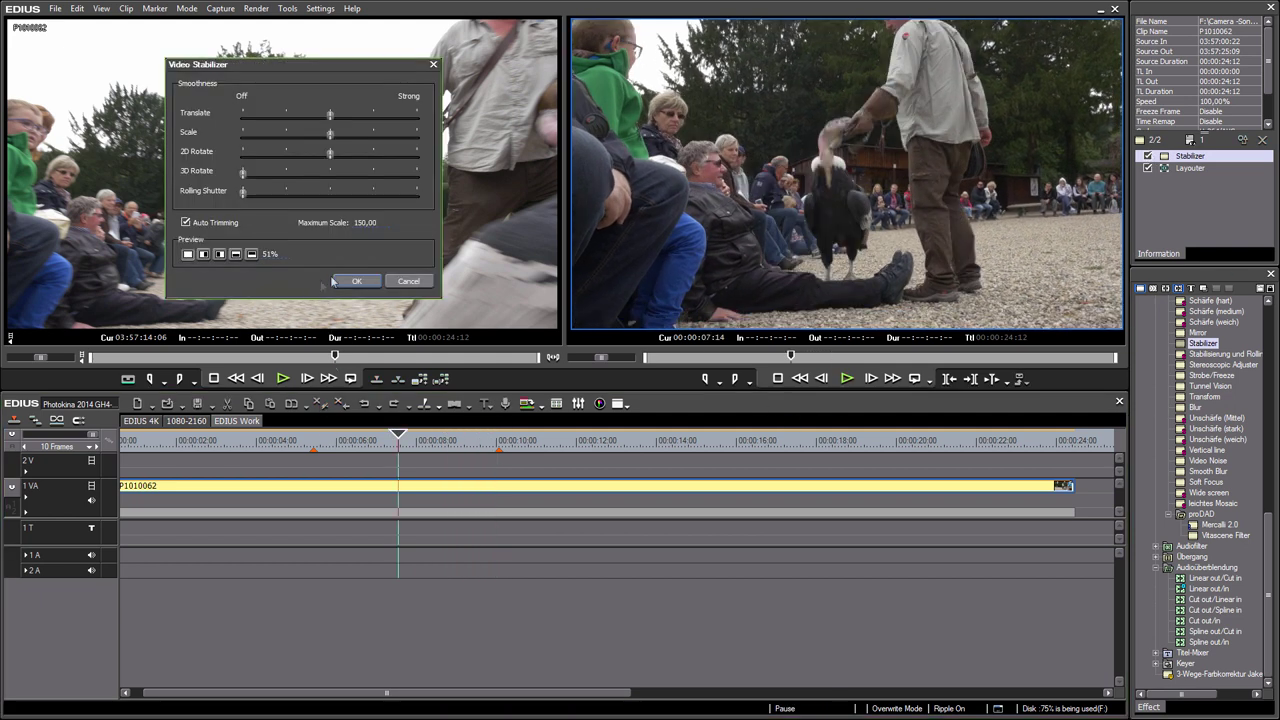
drag(351, 76, 366, 86)
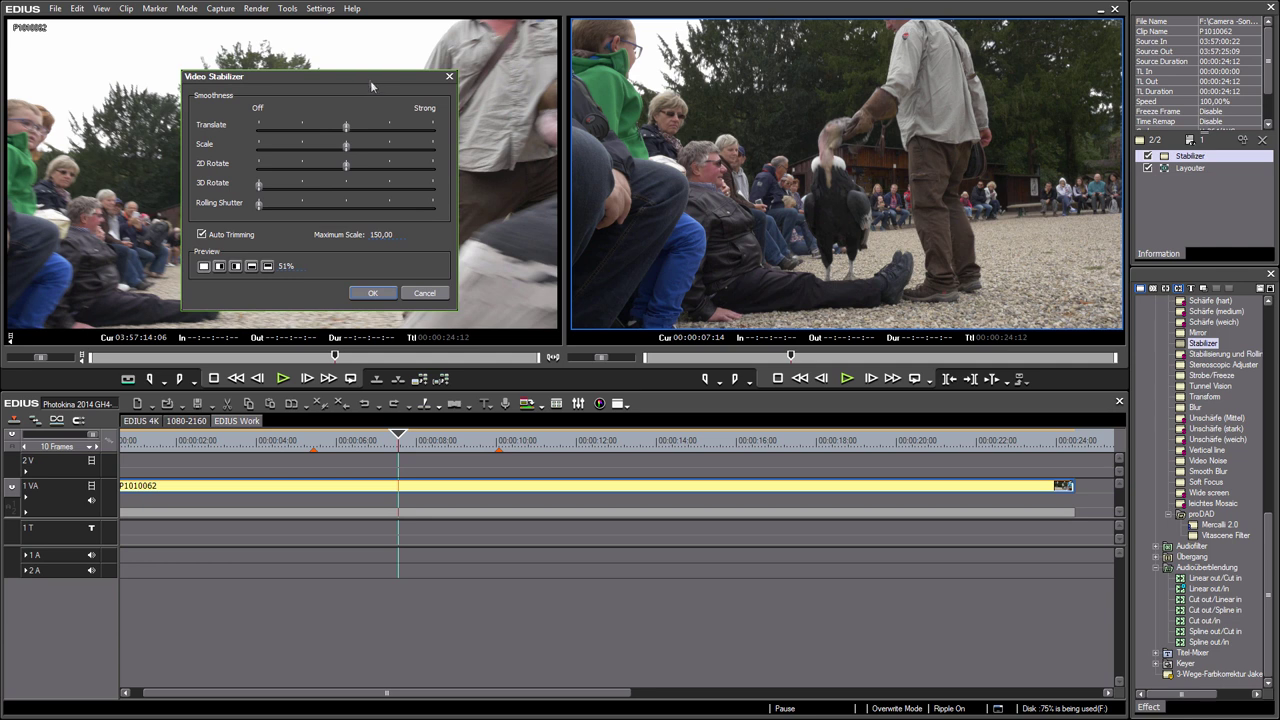
click(423, 290)
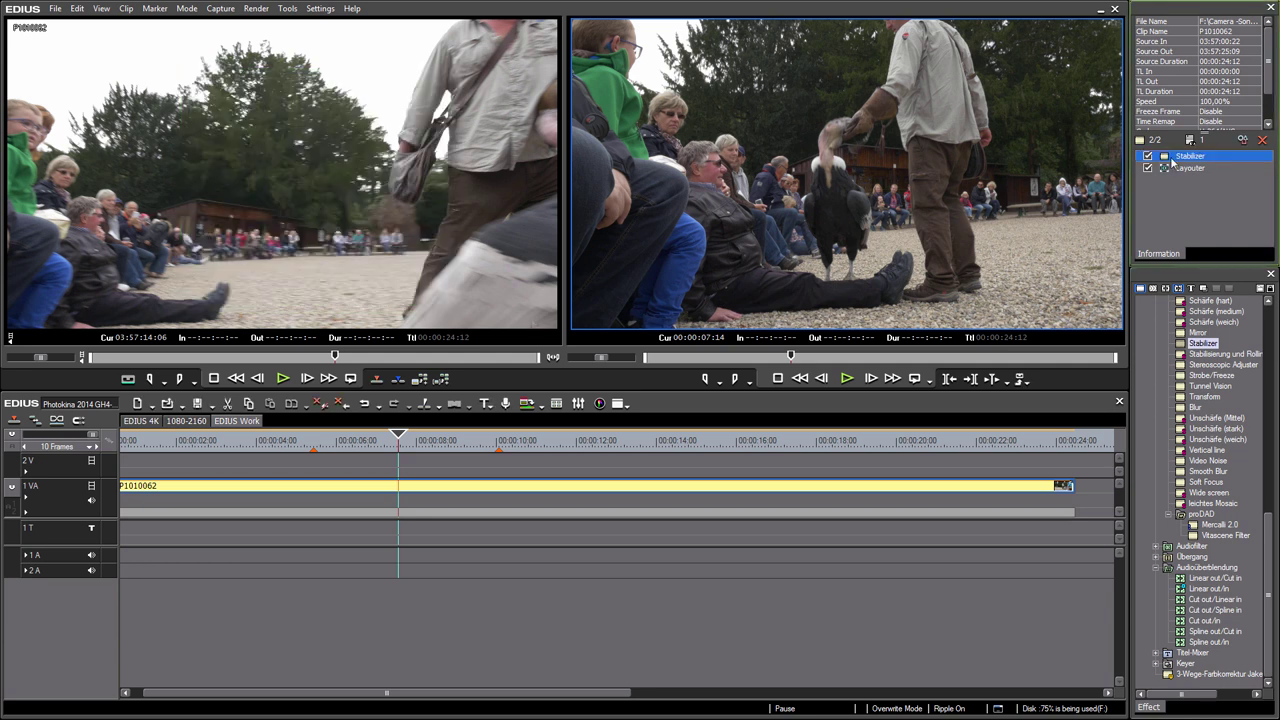
- Reopen the Video Stabilizer settings of clip P1010062 and examine the split preview options and preview percentage
double_click(1171, 159)
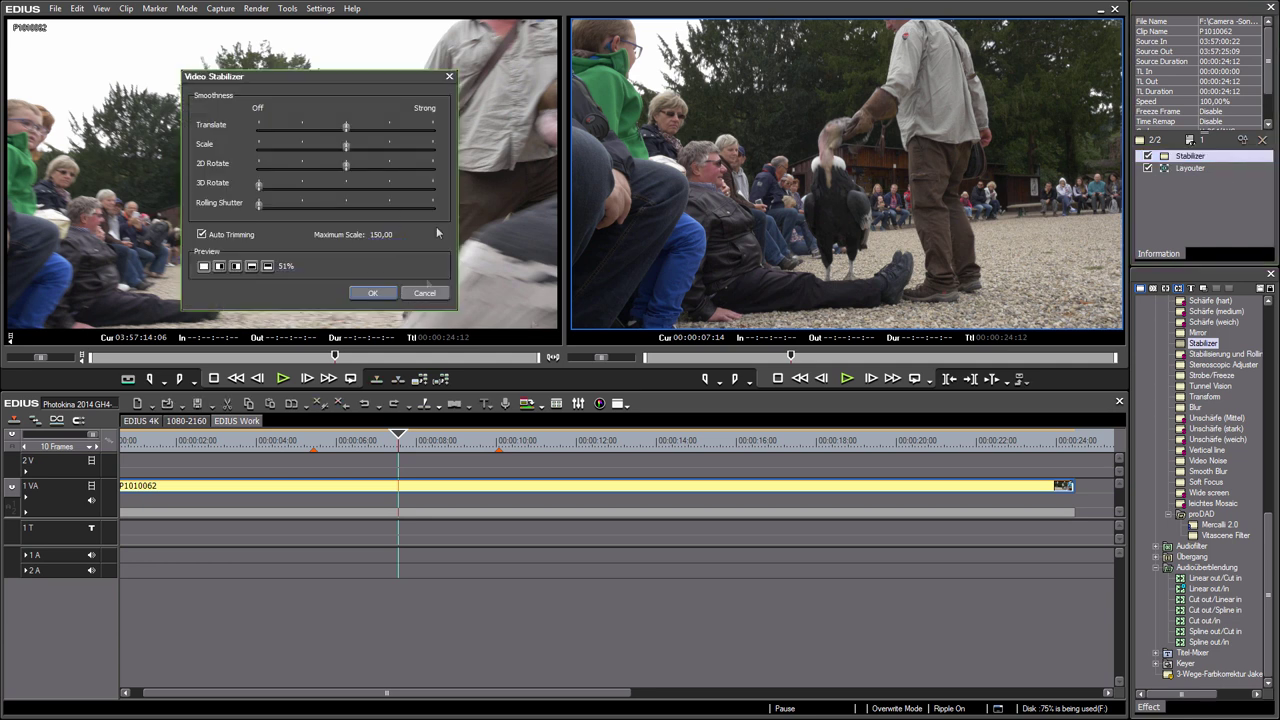
drag(358, 76, 420, 80)
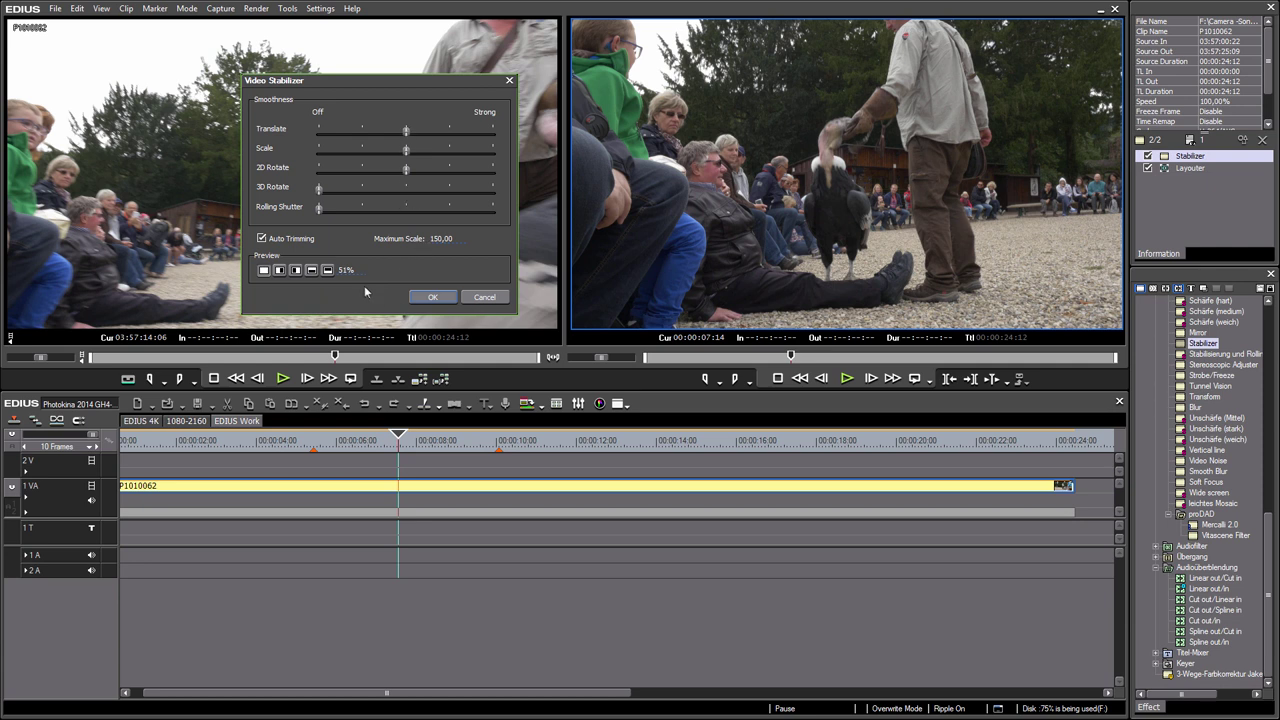
click(296, 271)
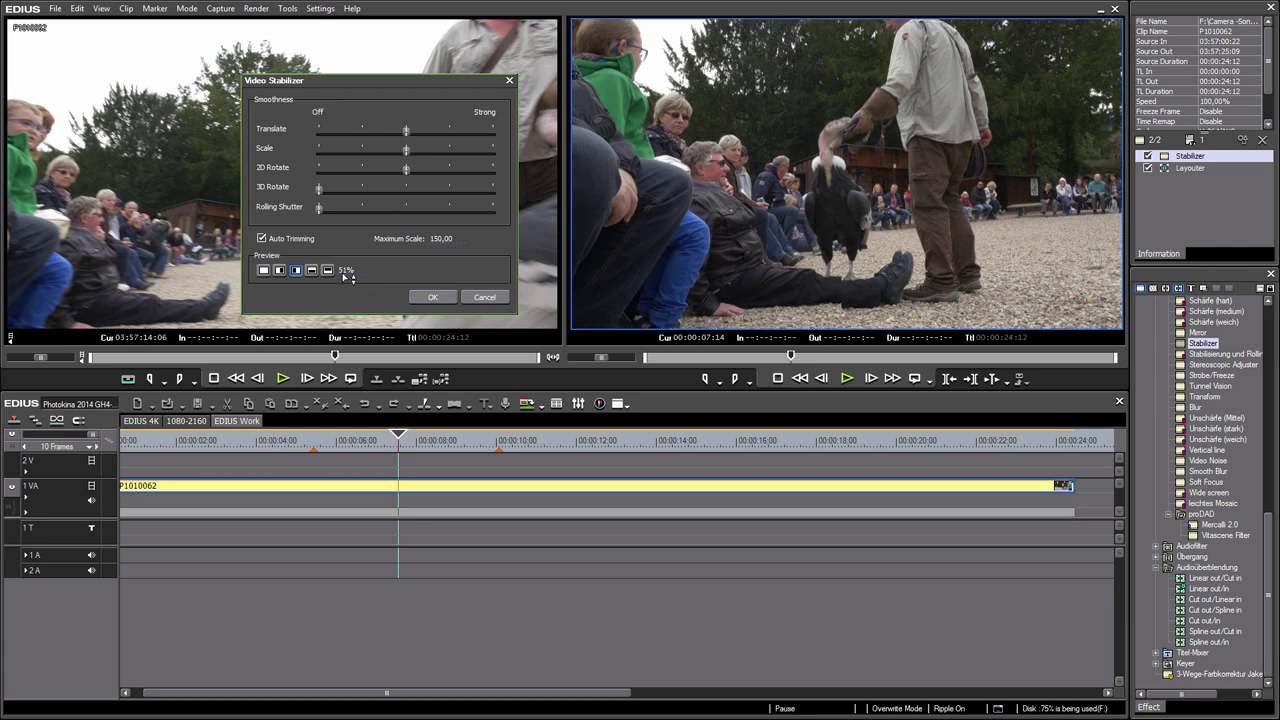
click(347, 272)
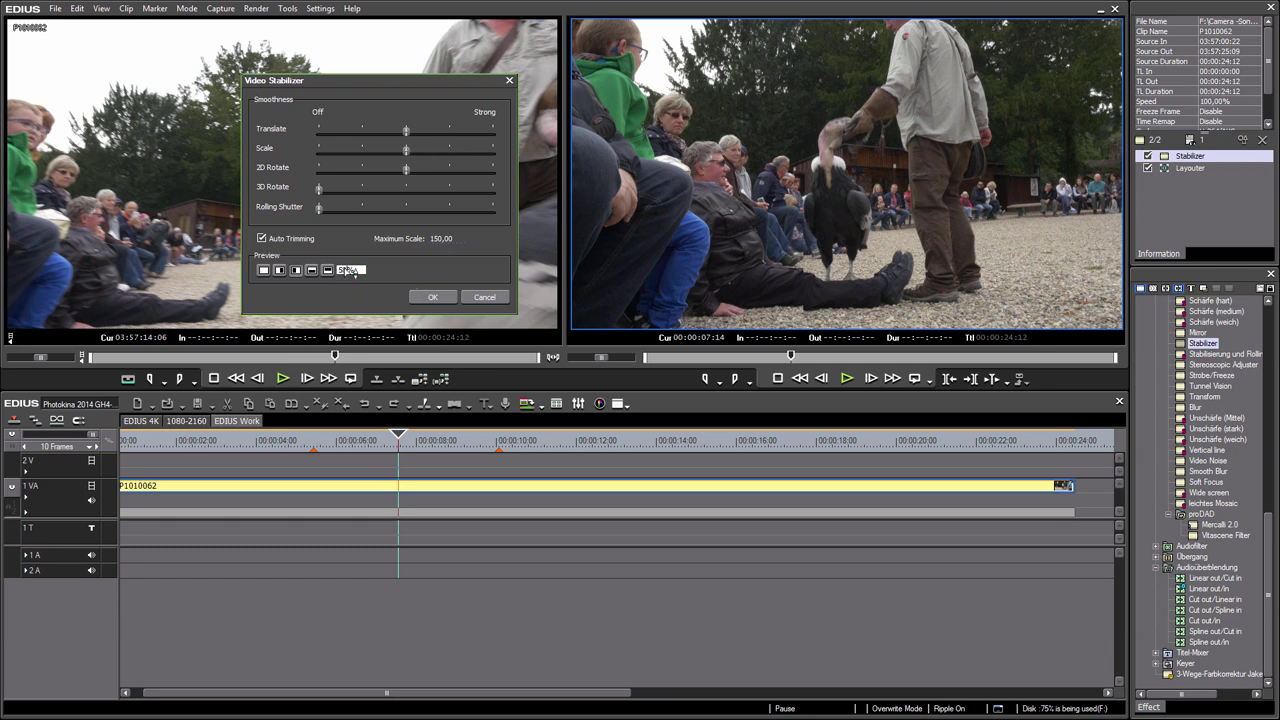
double_click(348, 271)
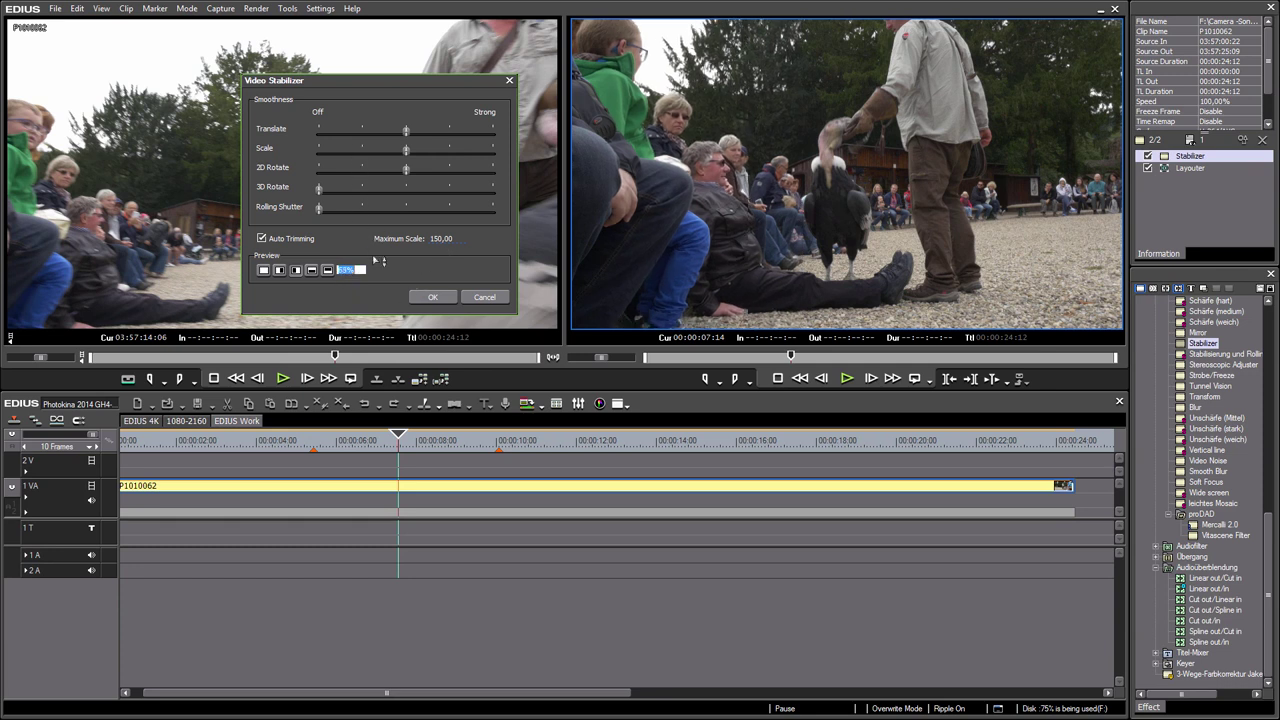
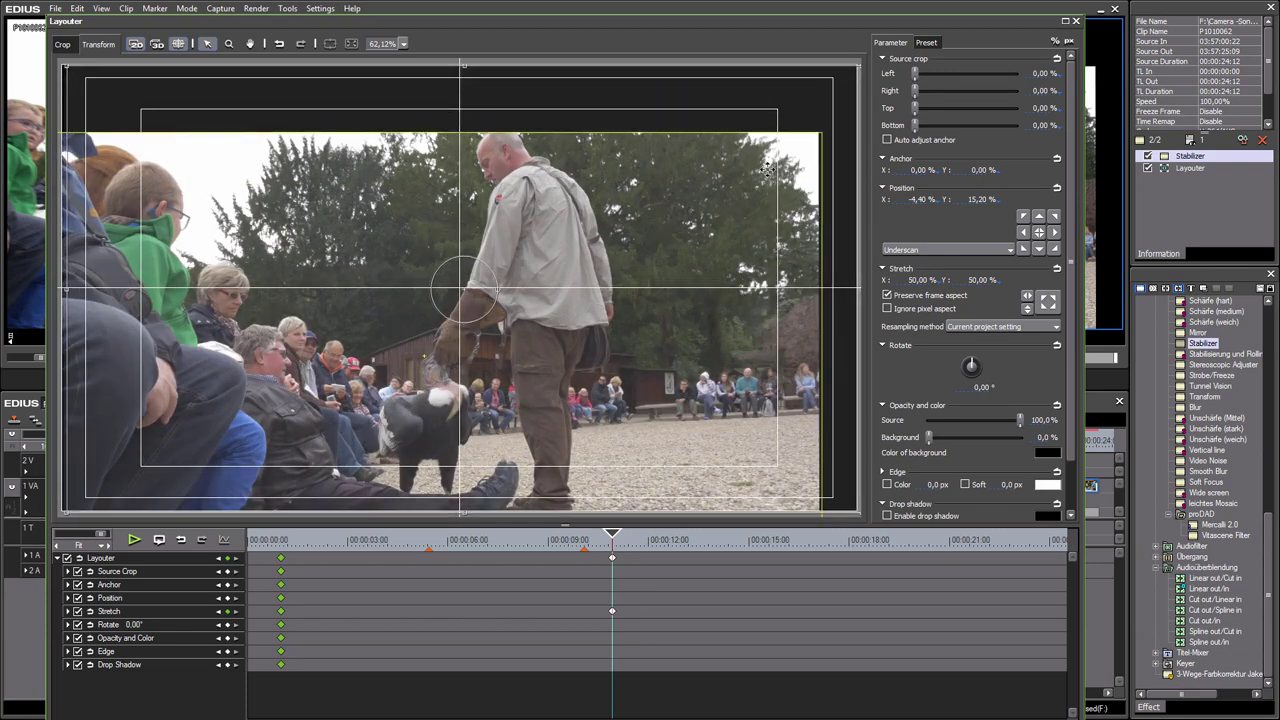
- Shift the framing of clip P1010062 slightly up and to the left in the Layouter at about 11 seconds
drag(765, 168, 722, 159)
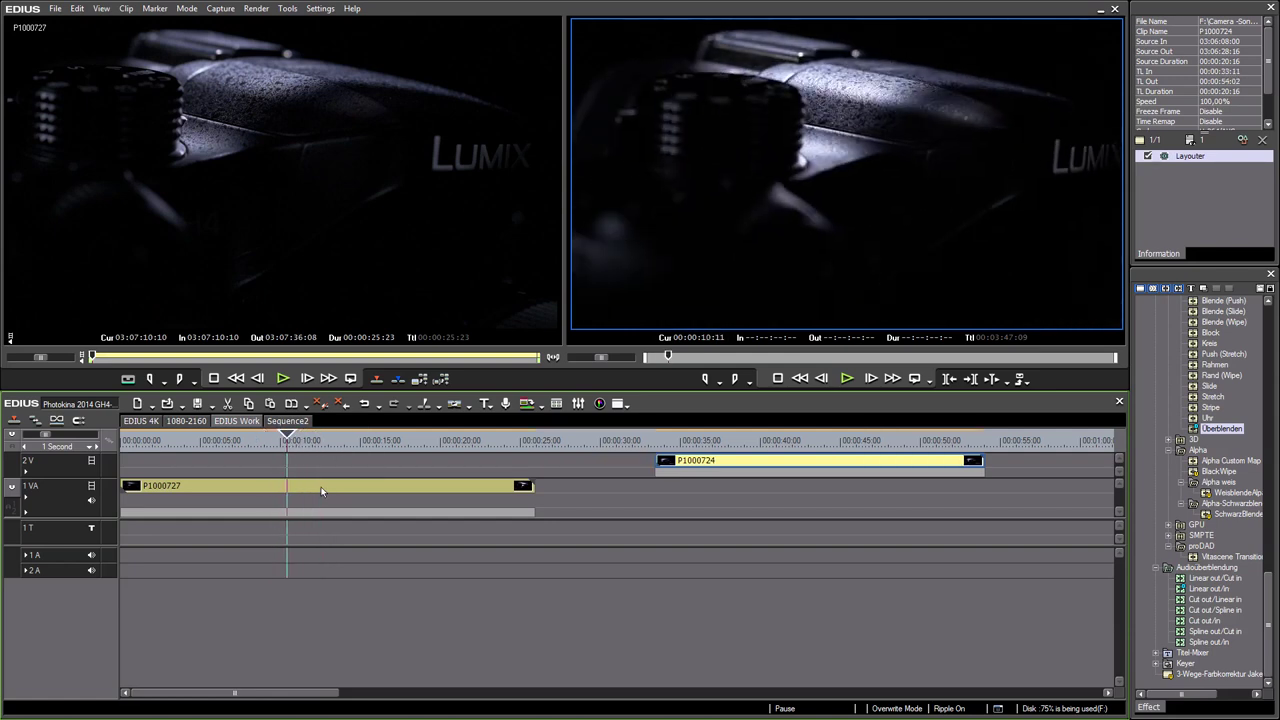
- Check the frame size and frame rate of clip P1000727 in its video info, making no changes
click(360, 490)
right_click(323, 488)
click(350, 477)
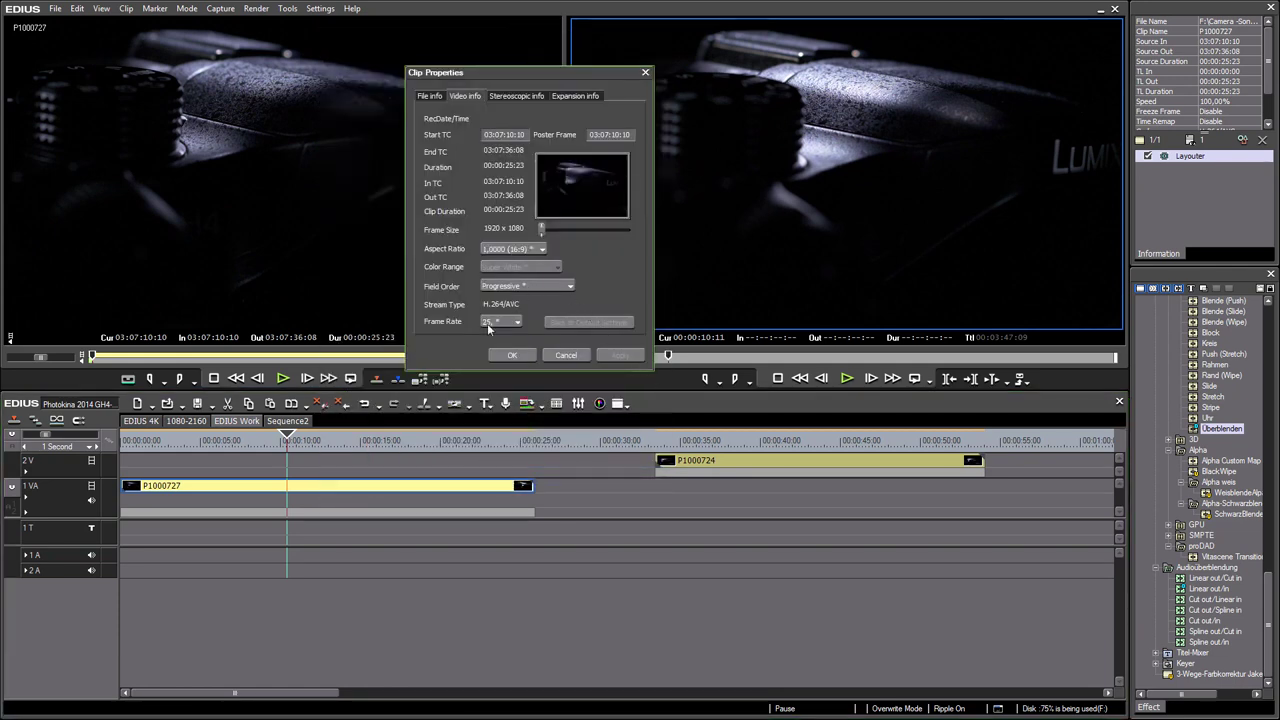
click(511, 355)
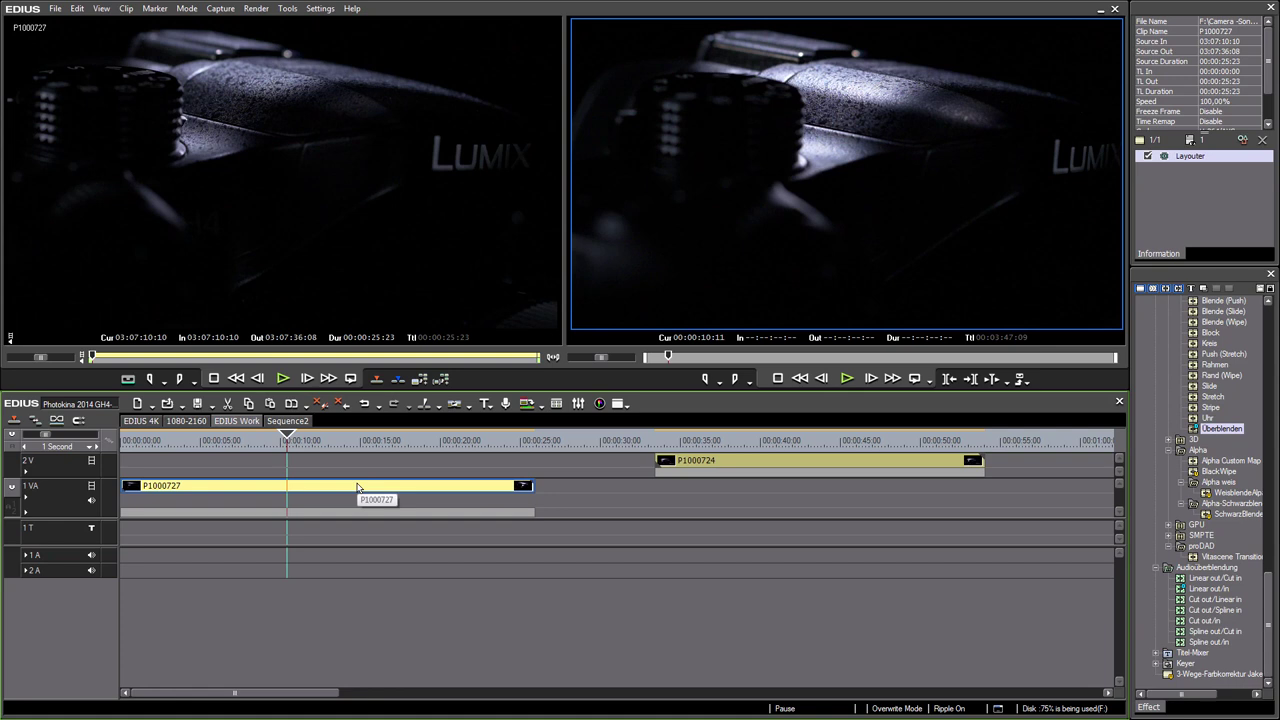
- Set the playback speed of clip P1000727 on track 1 VA to 50%
key(alt+e)
text(50)
key(Return)
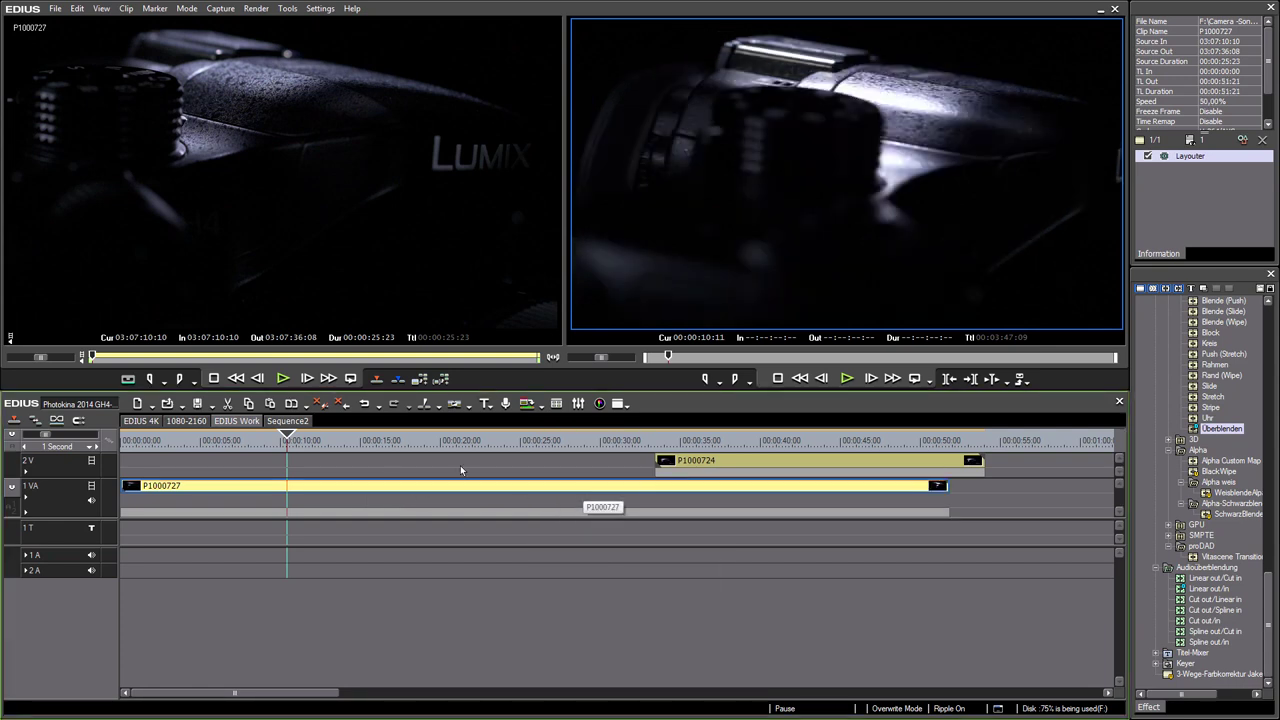
- Play the slowed clip P1000727 in the timeline and in full screen to examine the slow motion
click(345, 446)
key(space)
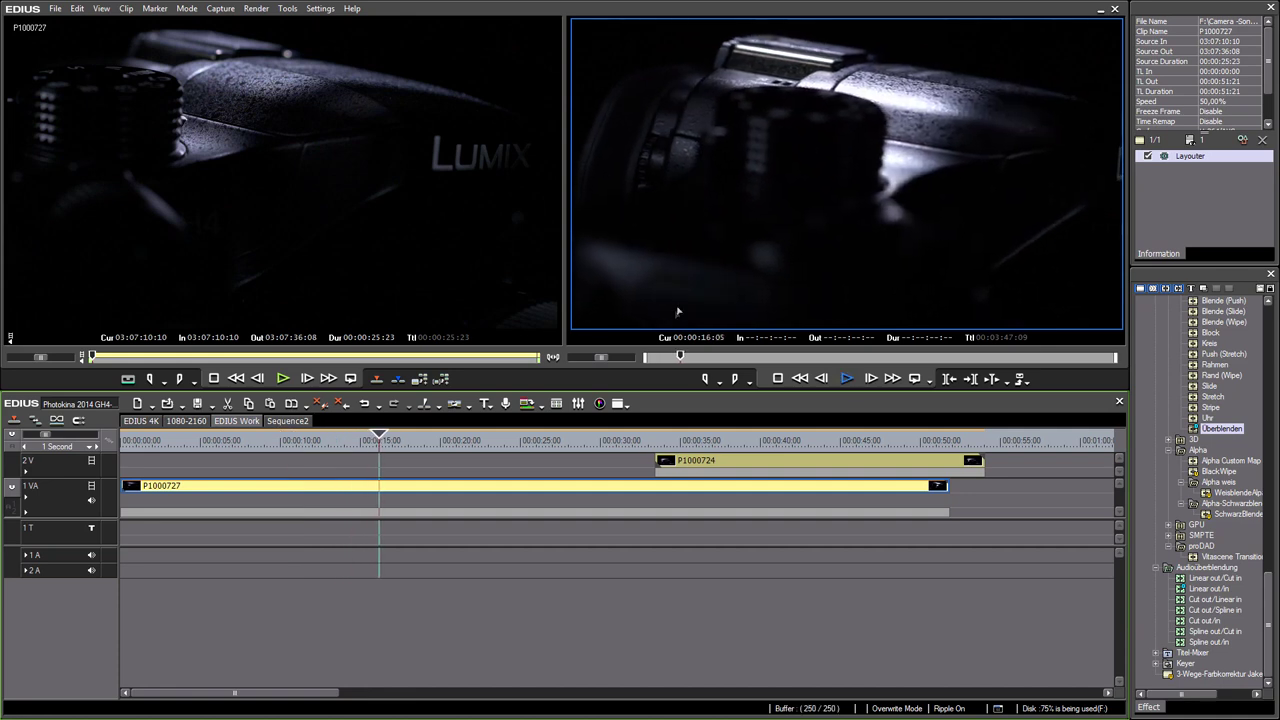
key(ctrl+F11)
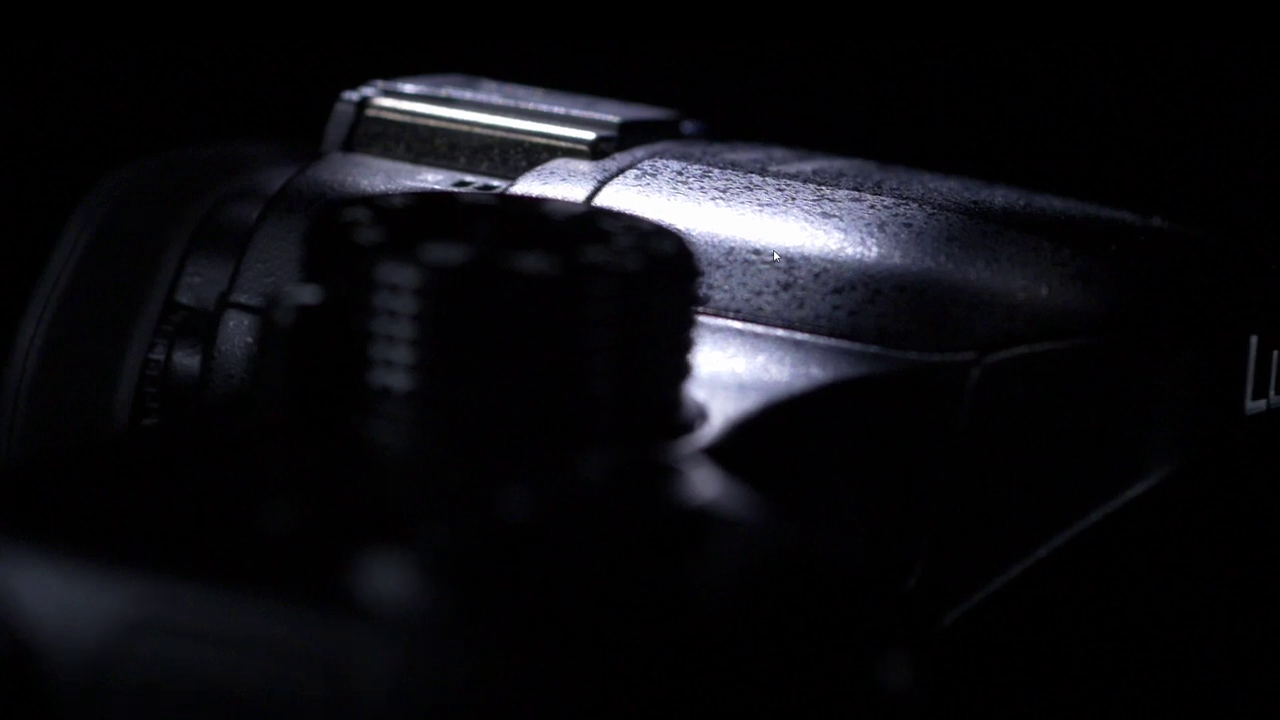
key(Escape)
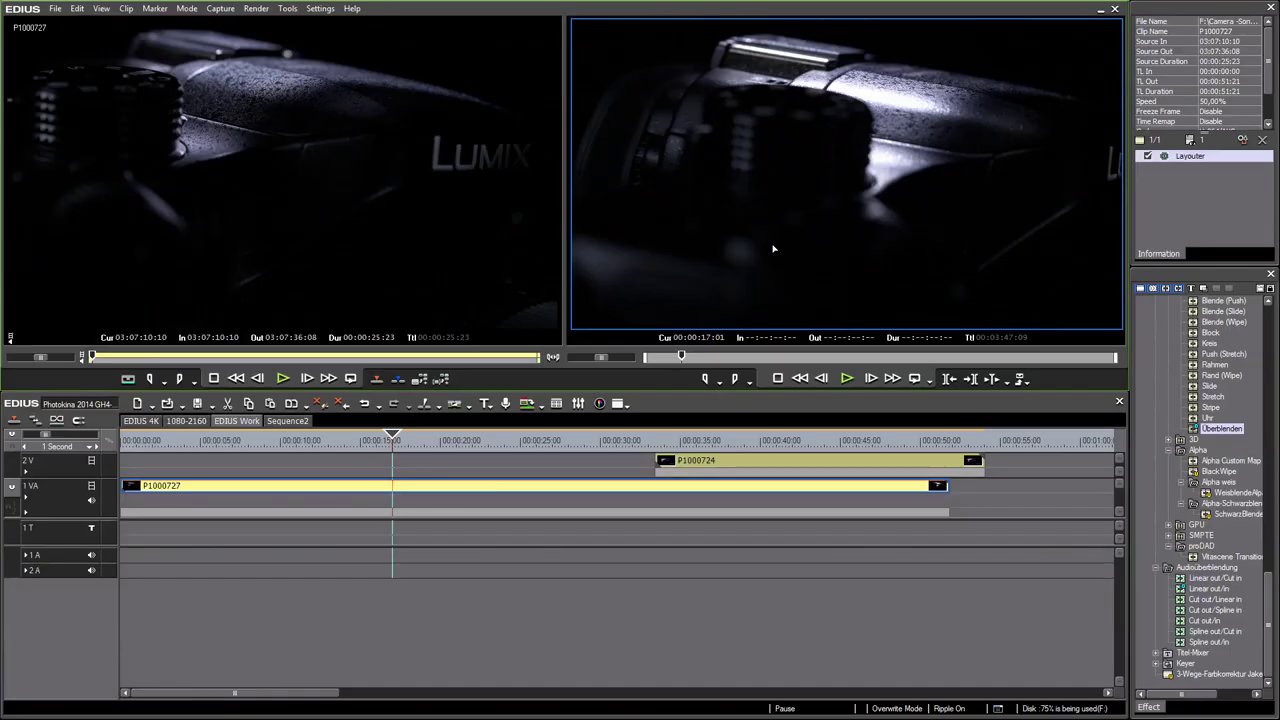
- Place clip P1000724 at the start of track 2 V and examine its playback and video info
drag(353, 444, 428, 453)
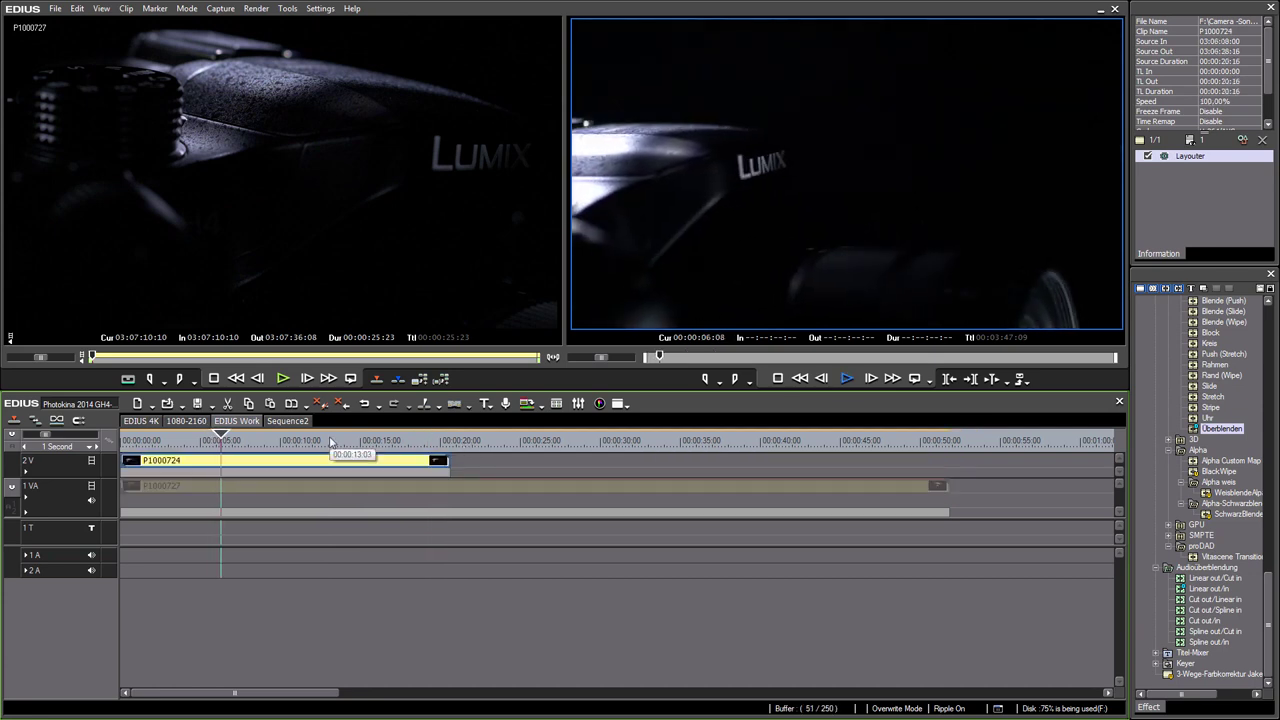
key(space)
key(space)
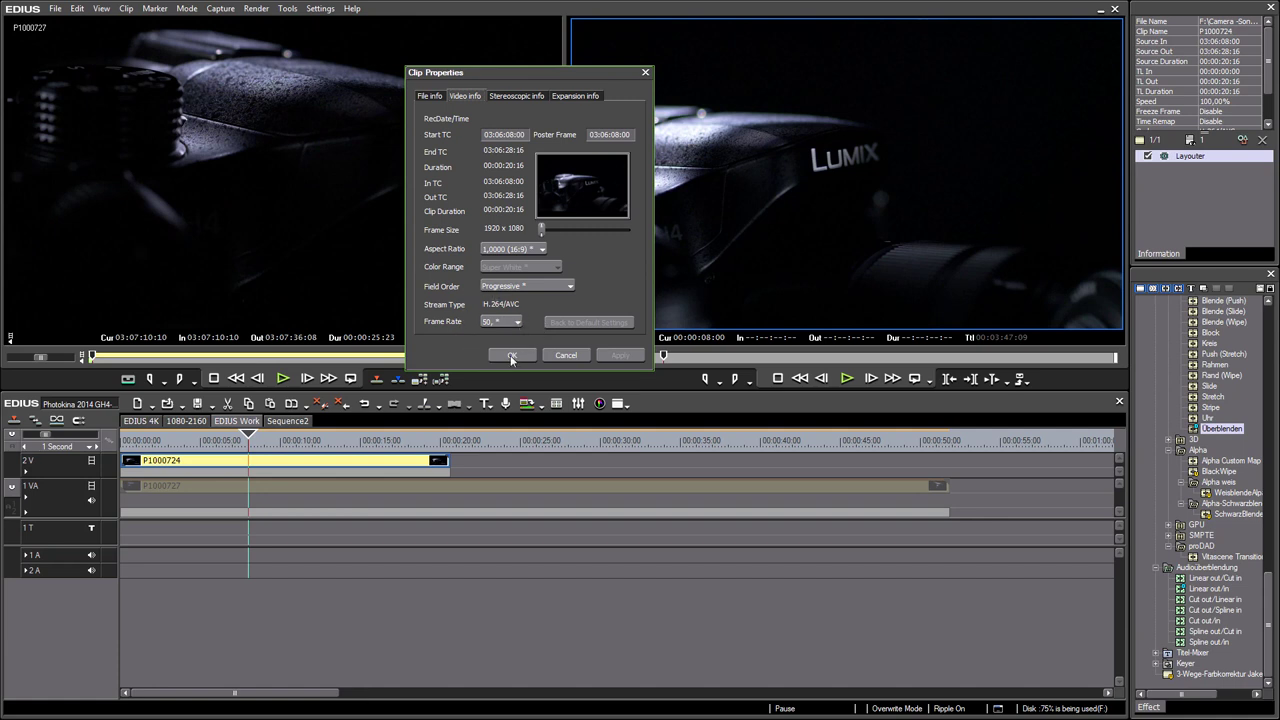
click(511, 356)
key(space)
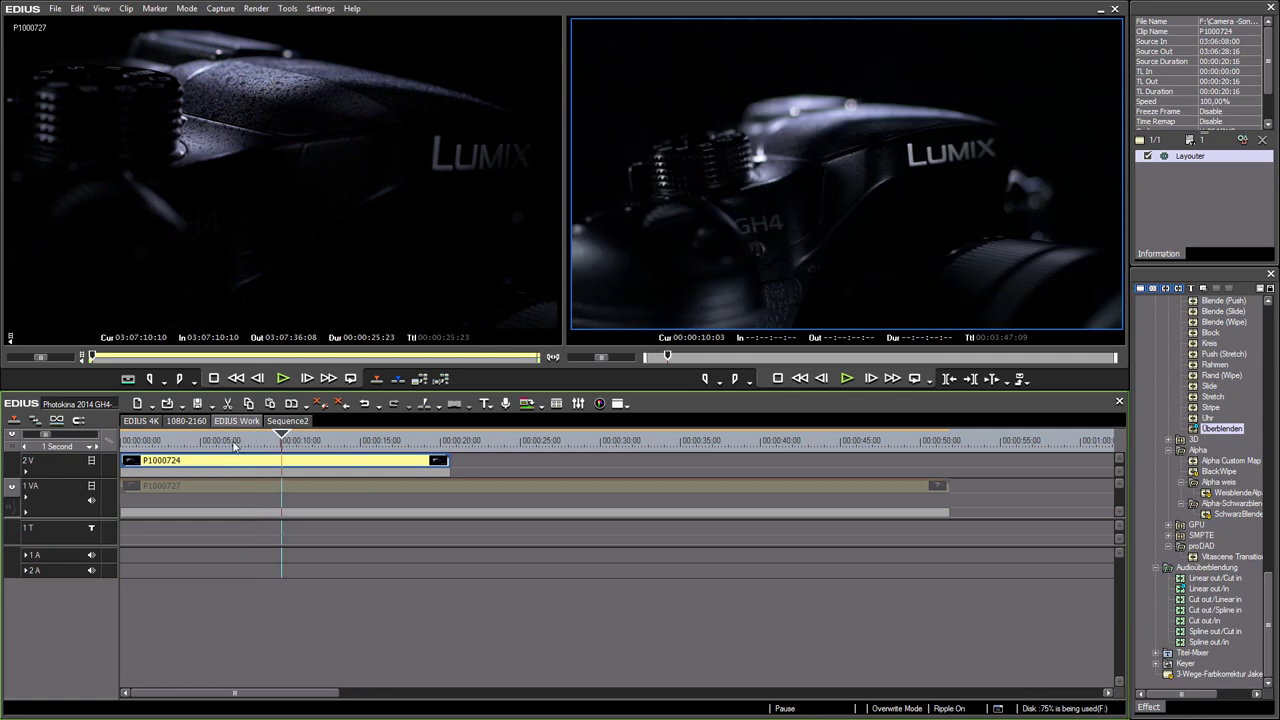
key(space)
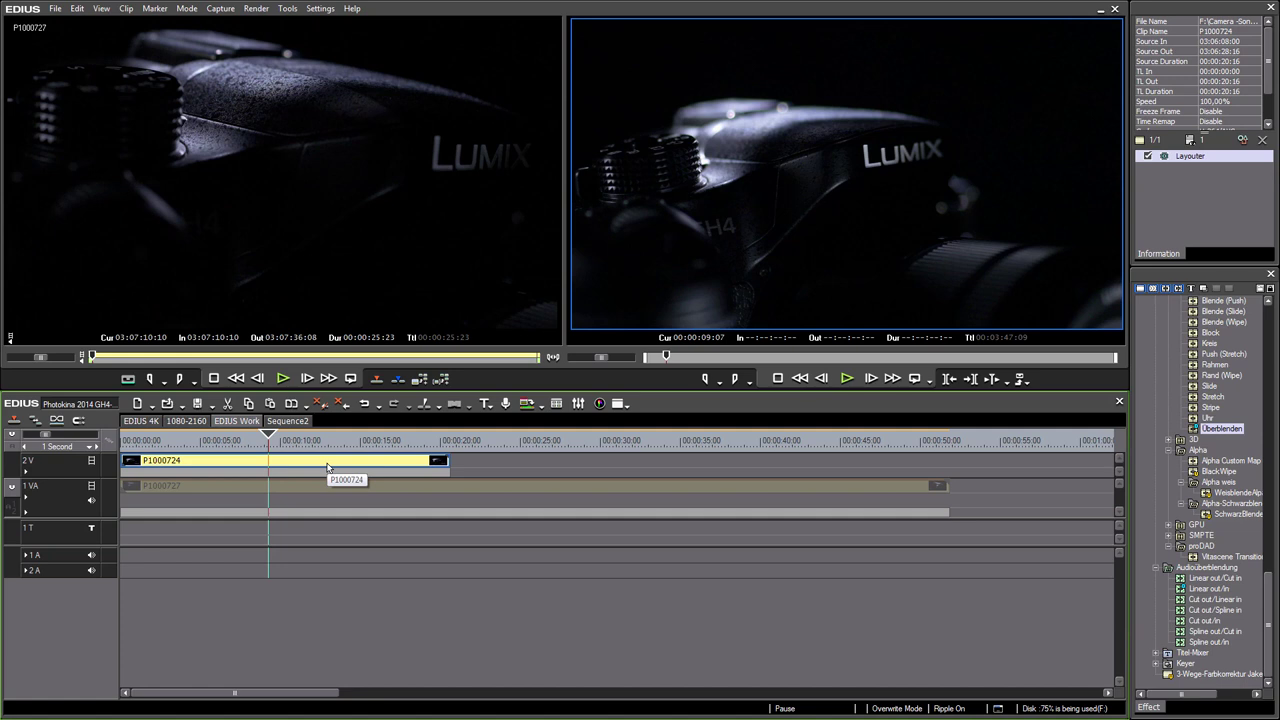
- Change the frame rate of clip P1000724 to 25 in its clip properties and accept the timeline change
right_click(327, 467)
click(360, 453)
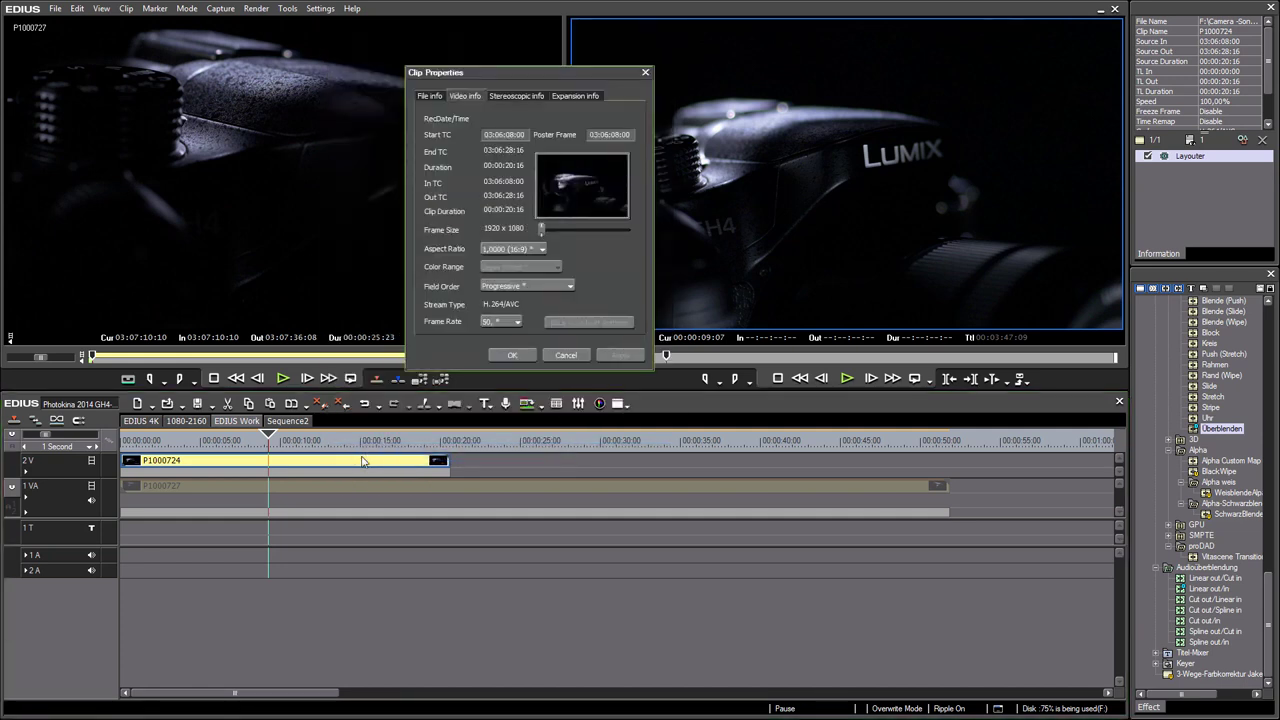
click(512, 322)
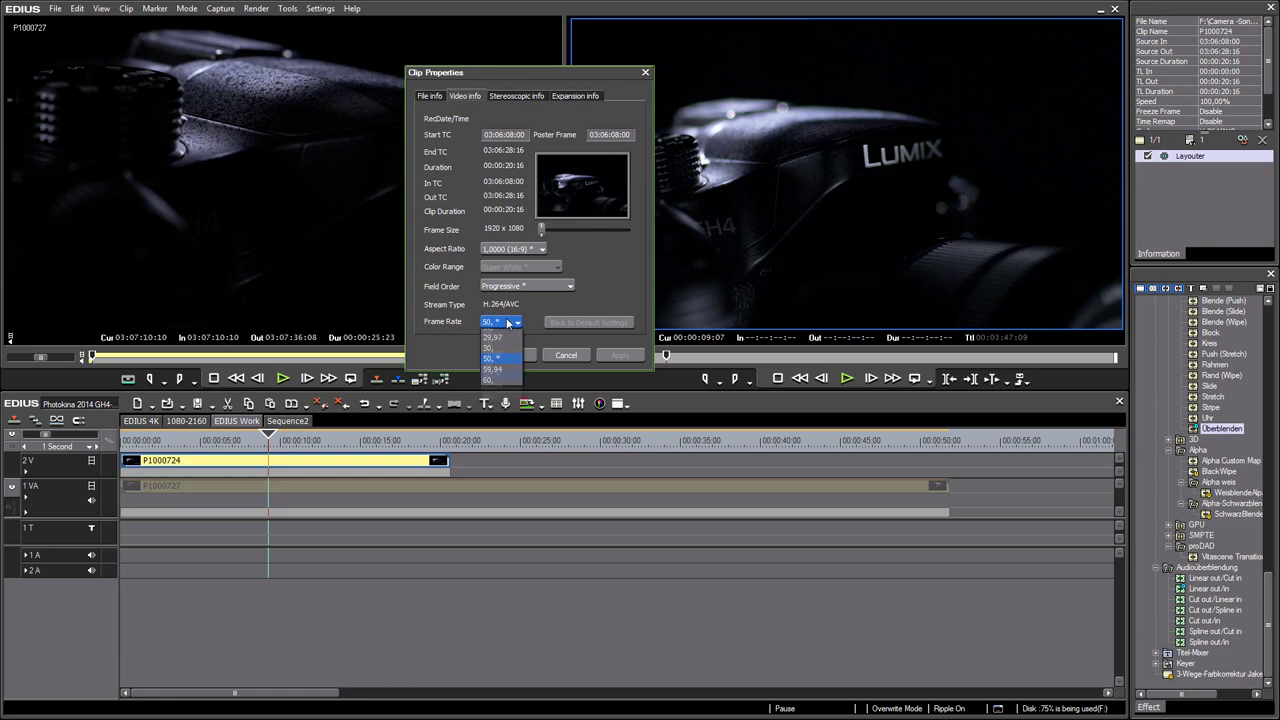
click(509, 357)
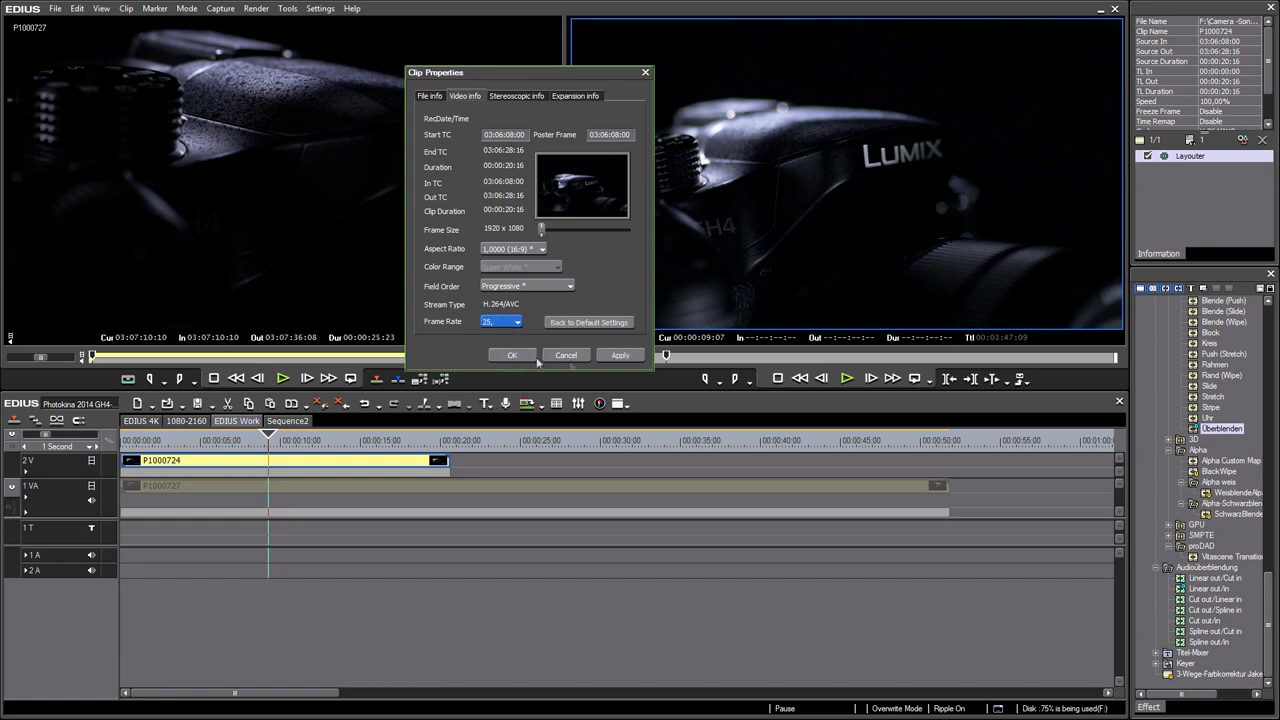
click(621, 356)
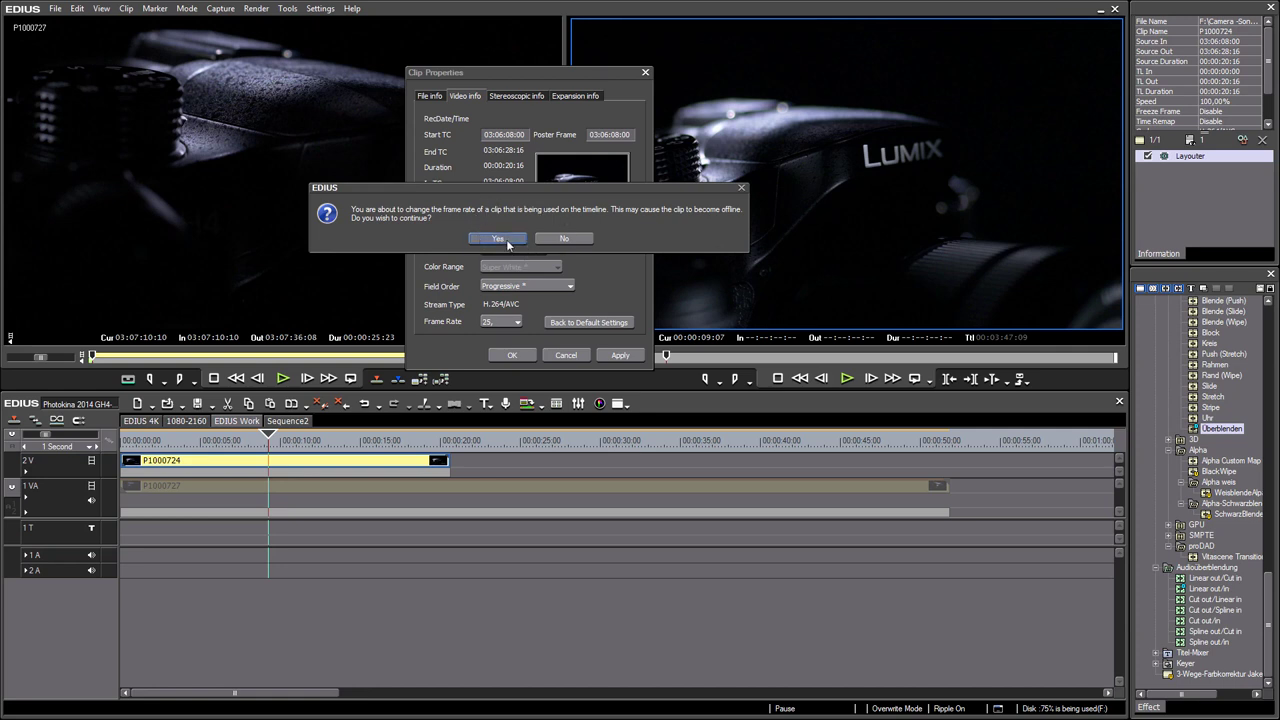
click(499, 239)
click(519, 356)
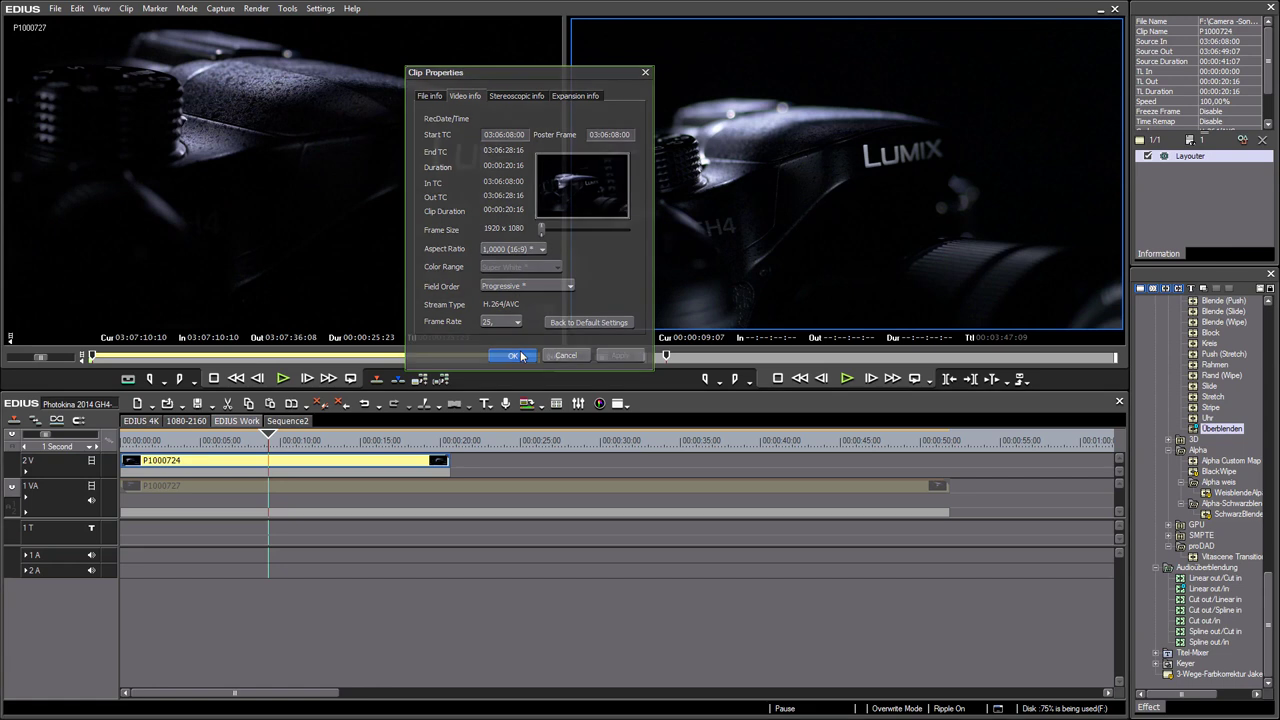
- Extend clip P1000724 on track 2 V to a duration of 00:00:41:07 and play it
drag(447, 468, 875, 468)
key(space)
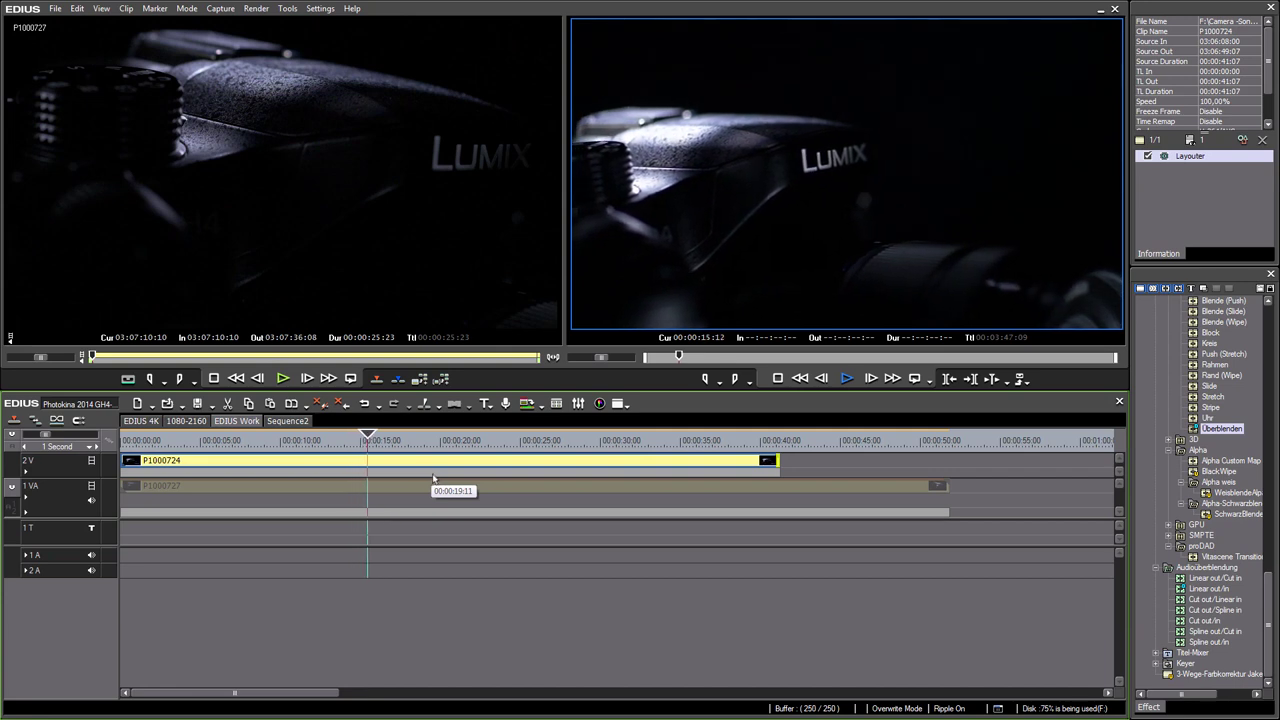
- Play clip P1000724 in full screen to examine its motion, and stop the playback
key(space)
key(F11)
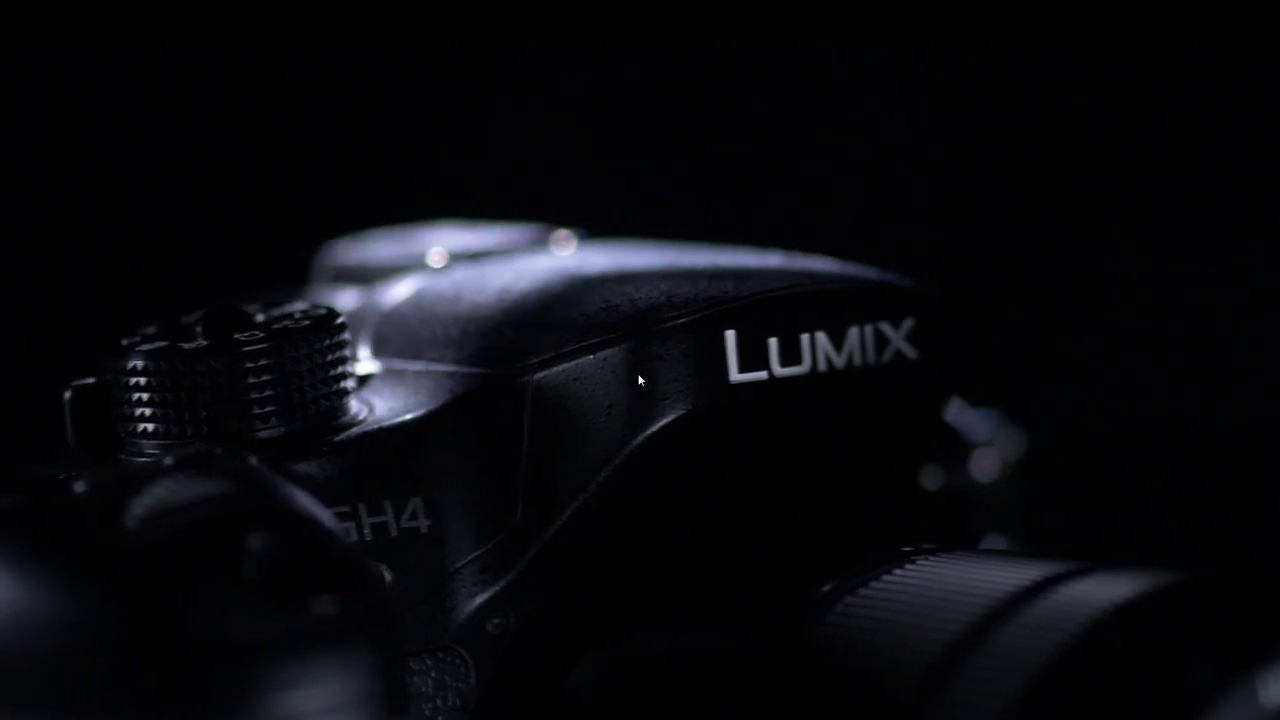
key(space)
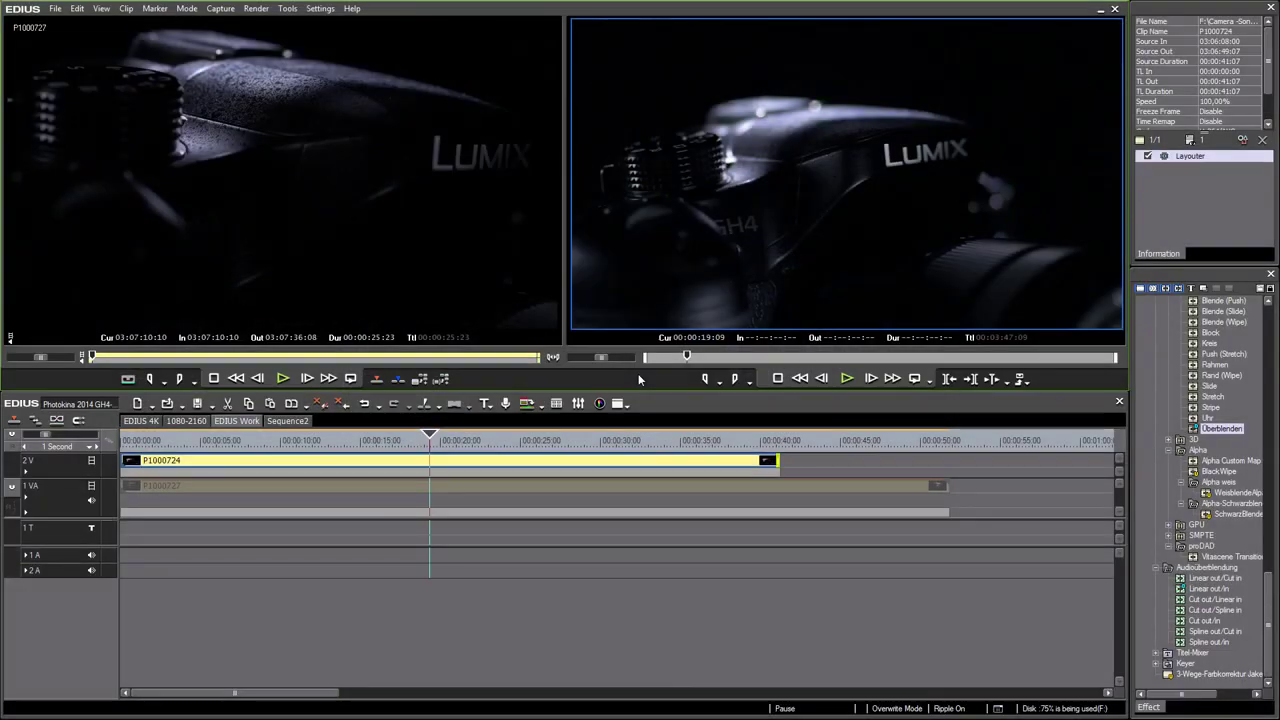
- Set the frame rate of clip P1000724 back to 50 in its clip properties, accept the timeline change and move the playhead to about 00:00:12:24
right_click(629, 470)
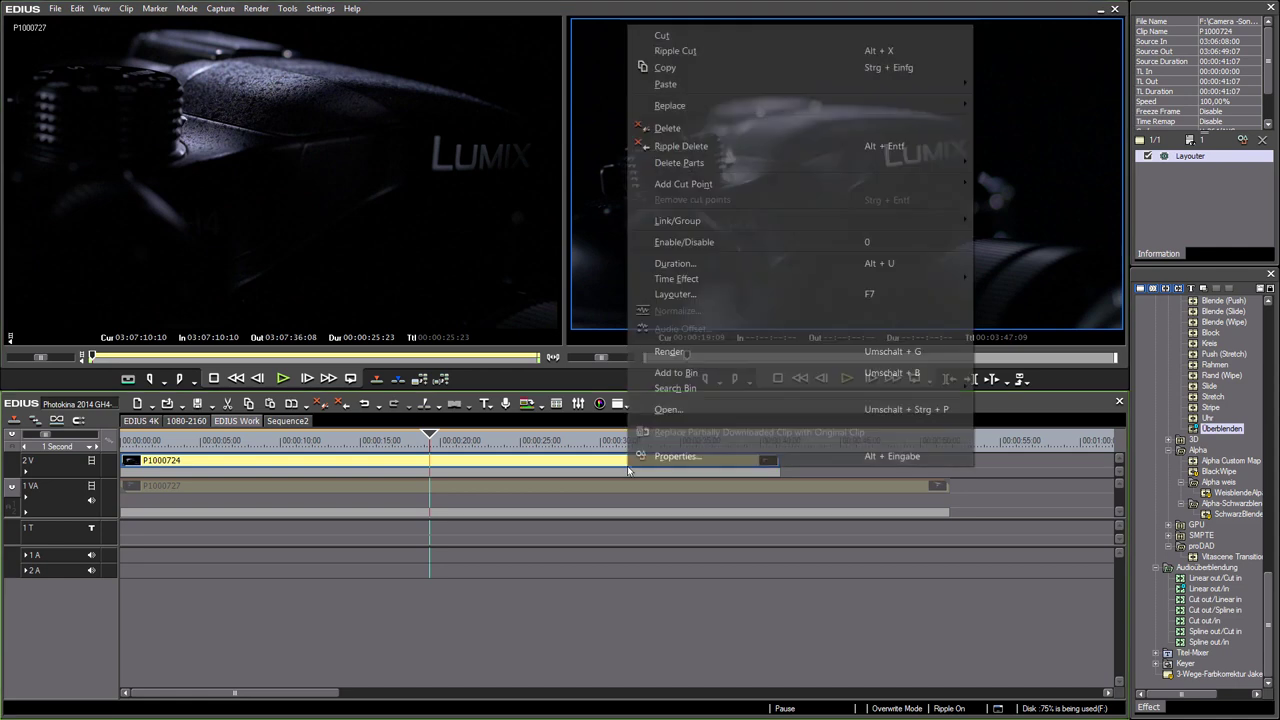
click(680, 457)
click(509, 322)
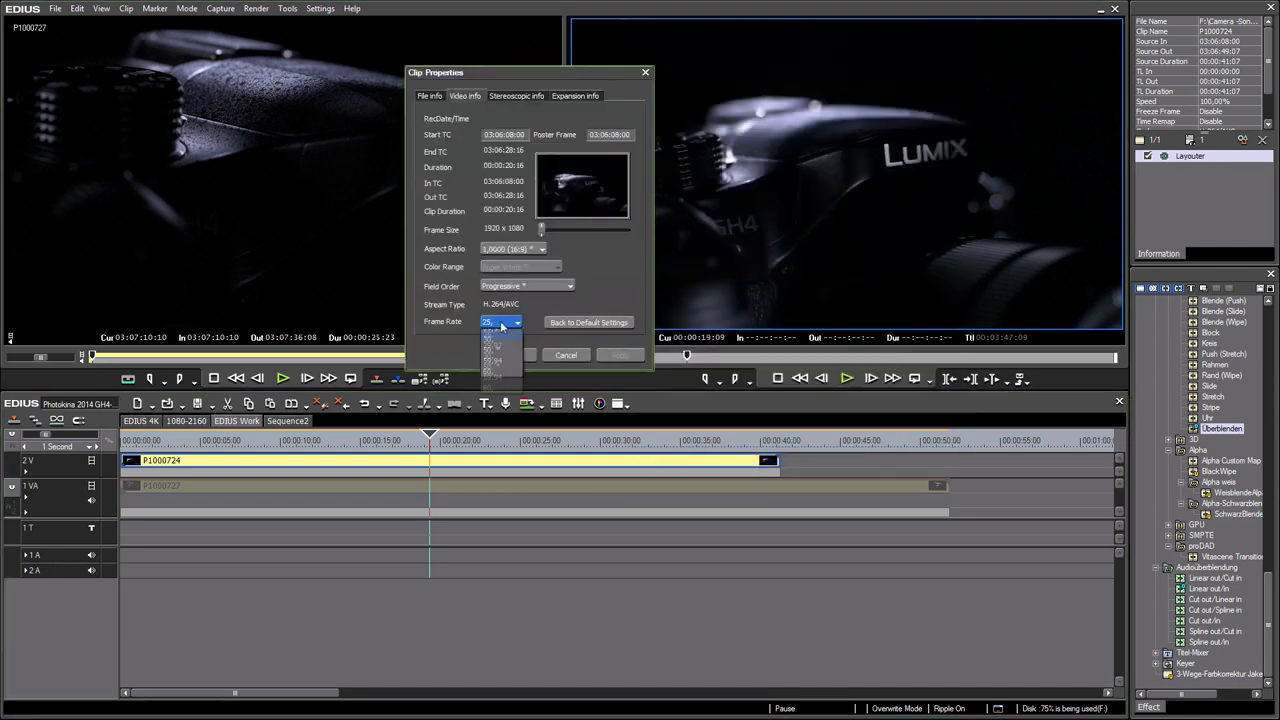
click(507, 389)
click(624, 356)
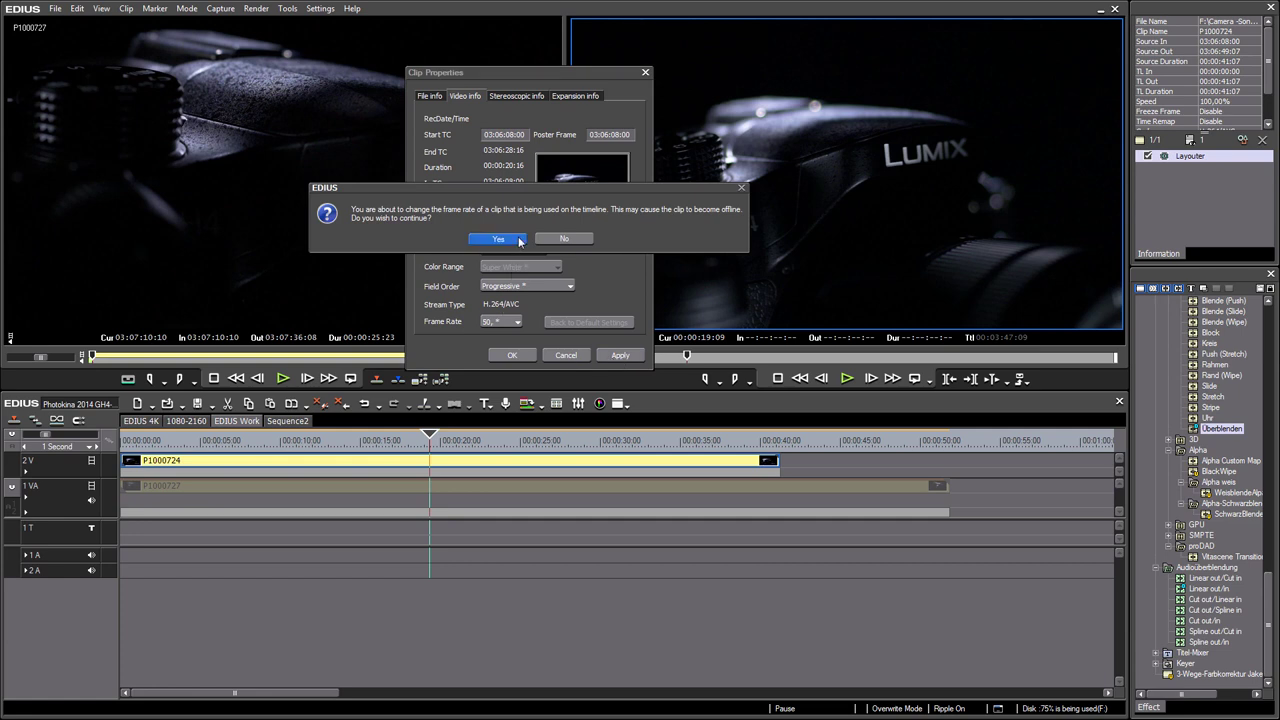
click(519, 239)
drag(432, 443, 327, 443)
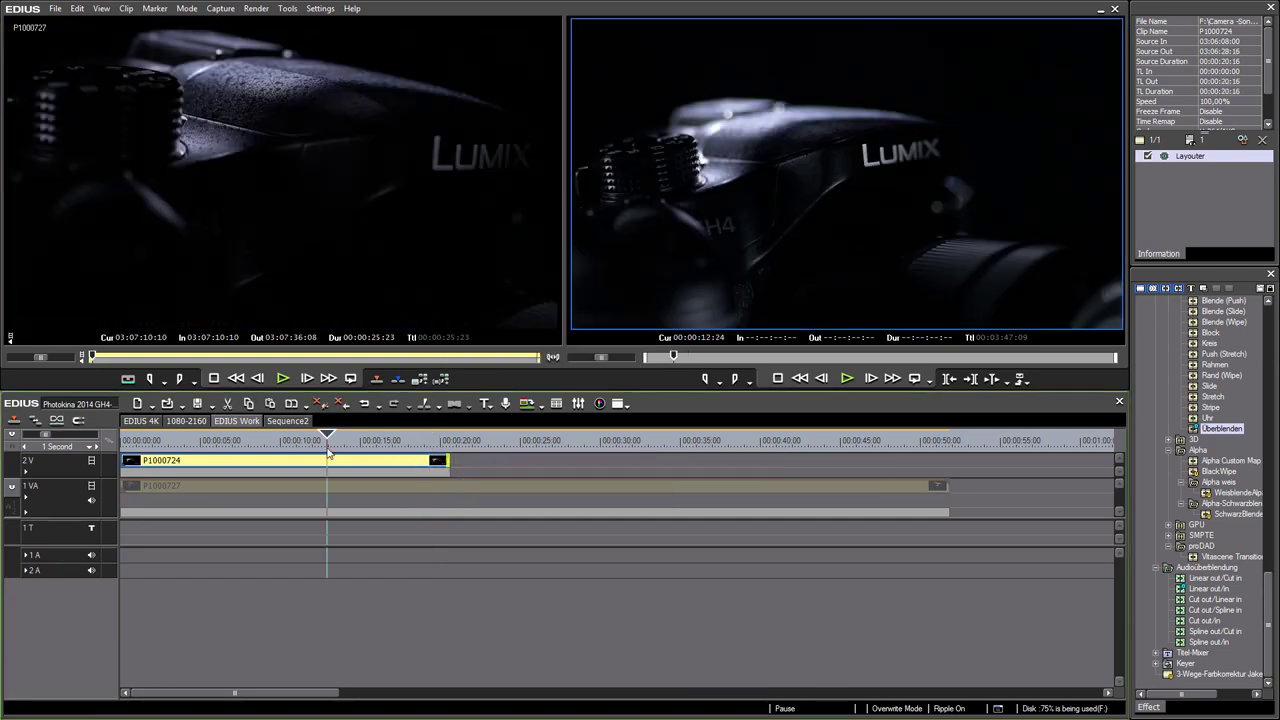
- Slow clip P1000724 to a speed of 50% and play the result in full screen
right_click(334, 467)
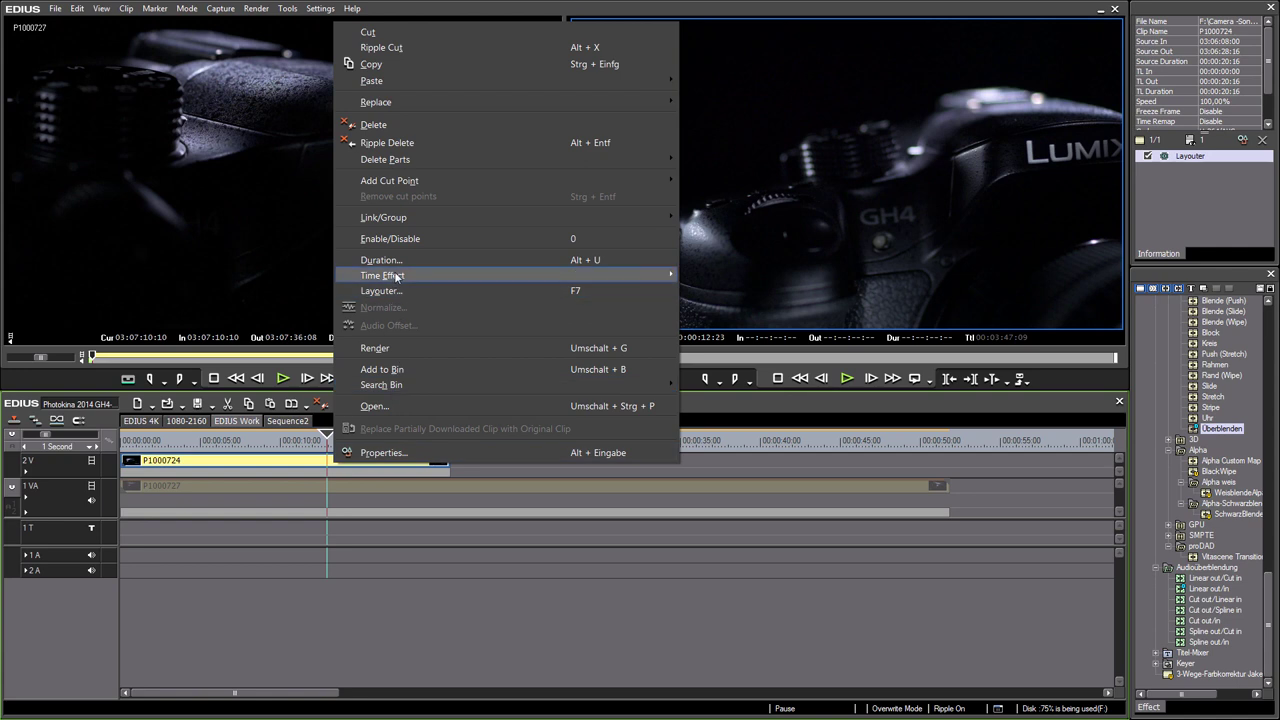
mouse_move(398, 275)
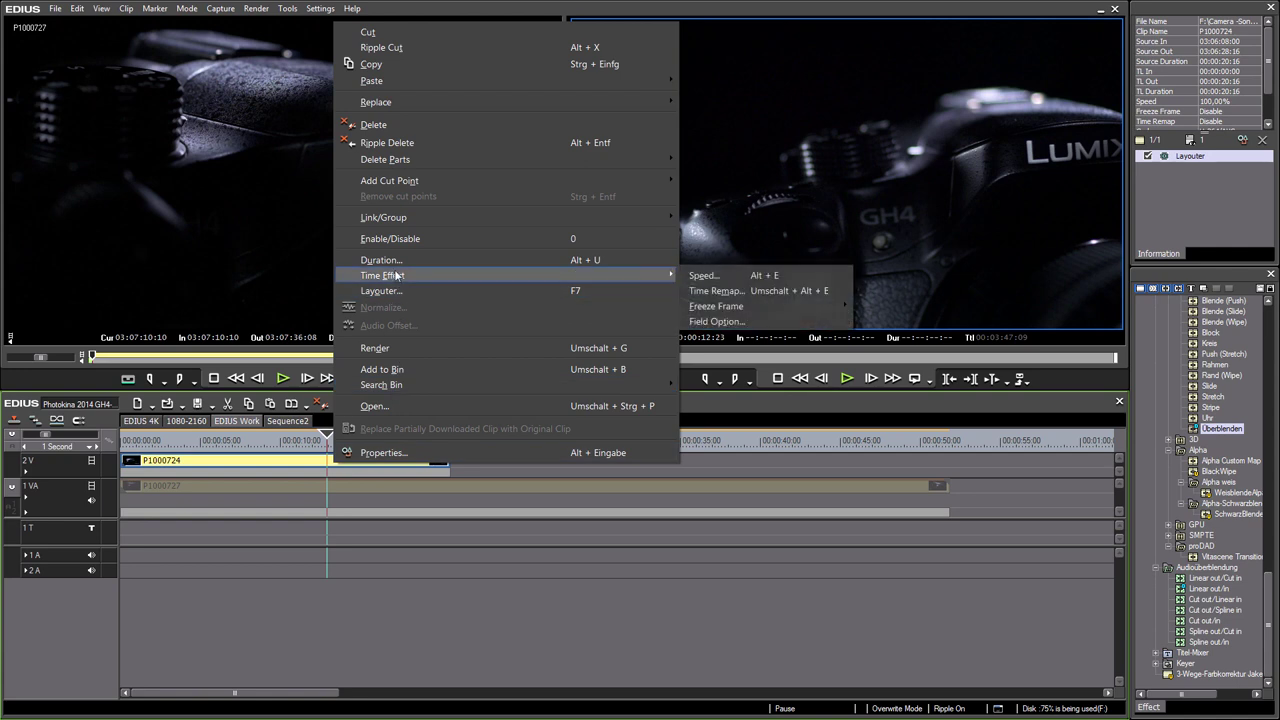
click(791, 276)
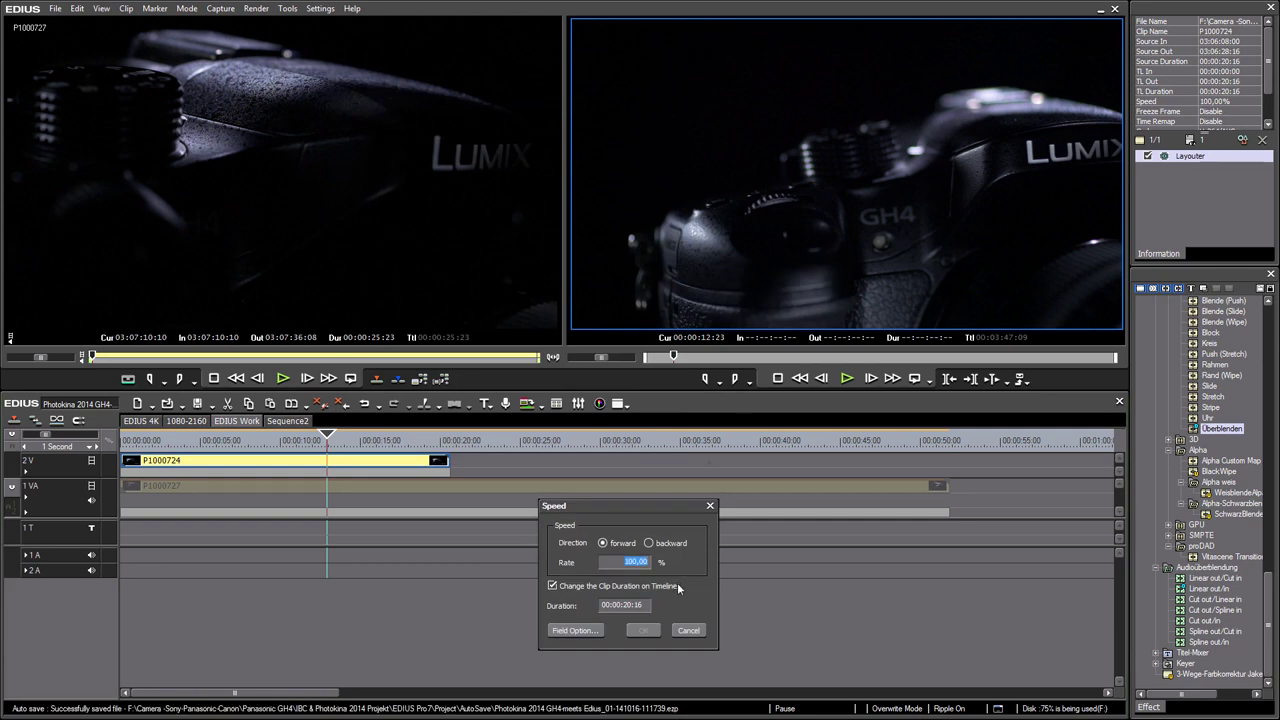
text(50)
key(Return)
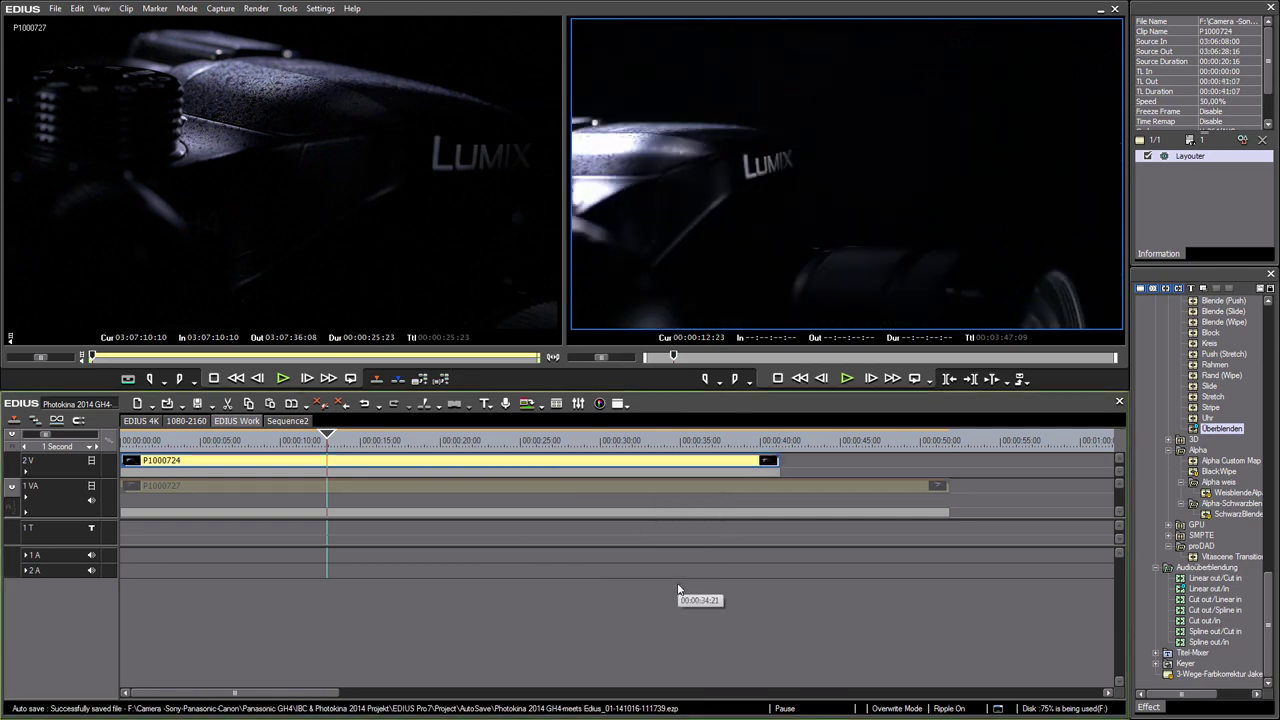
key(space)
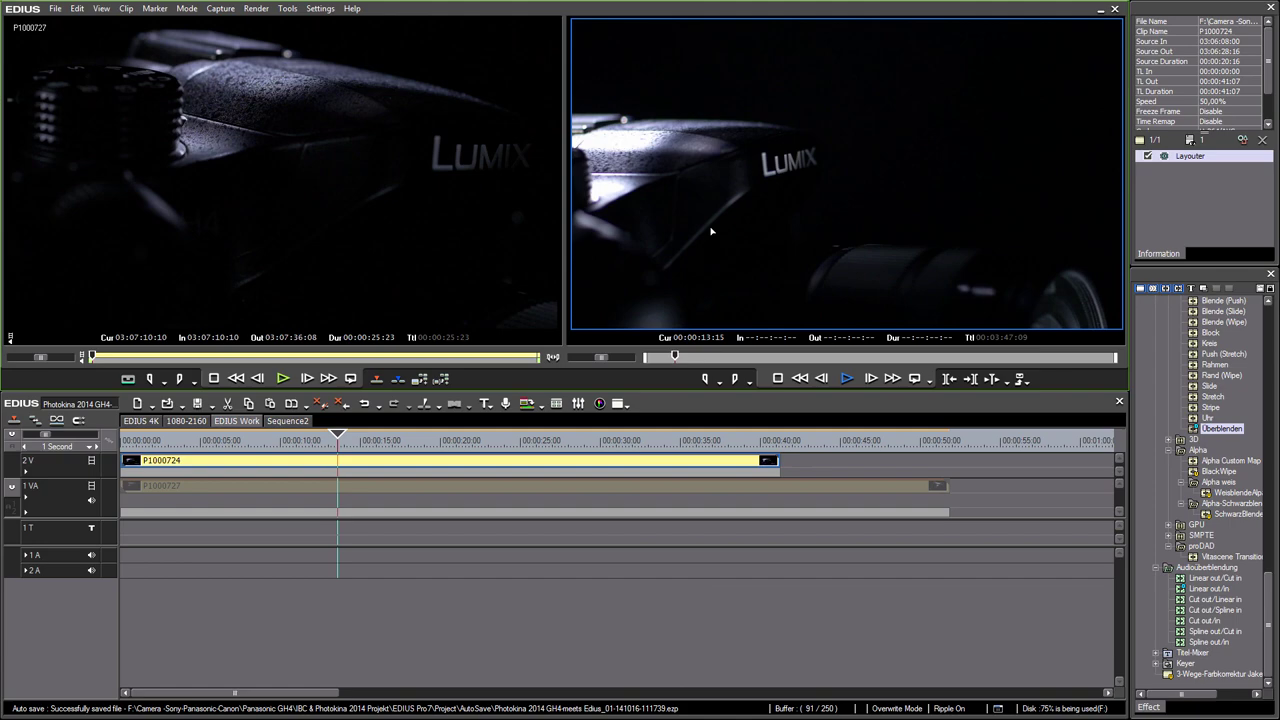
key(ctrl+F11)
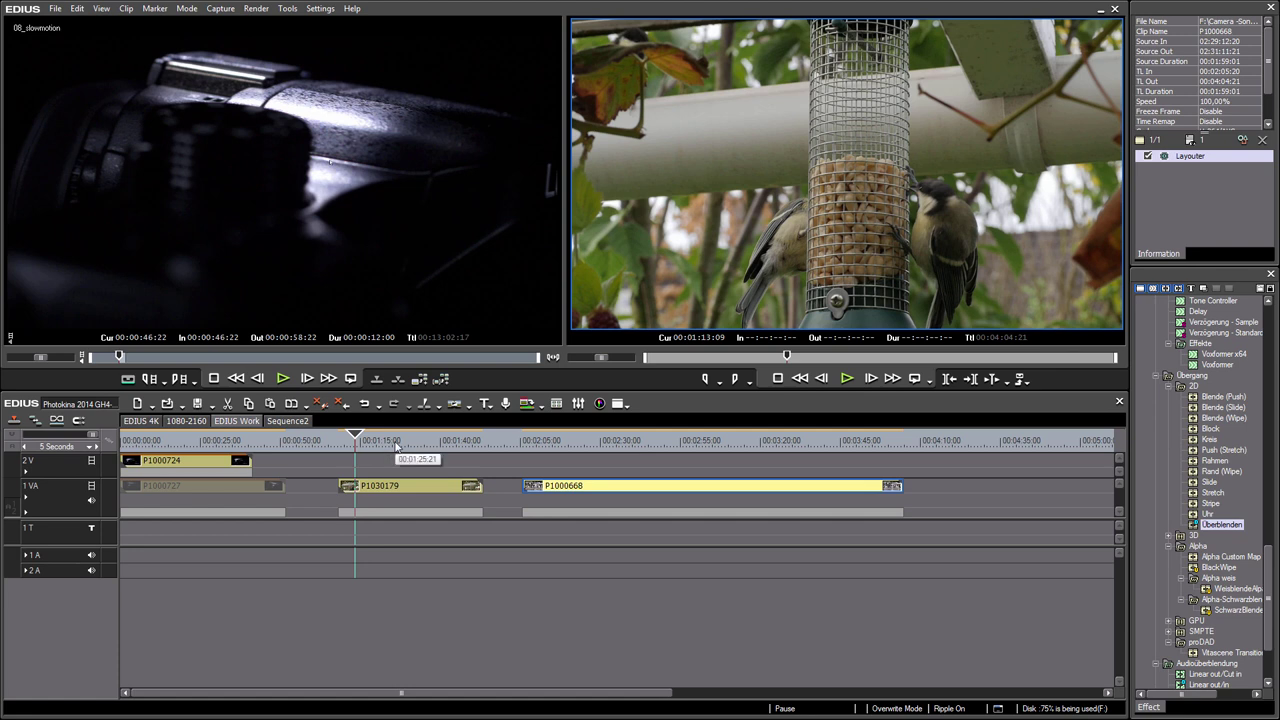
- Scrub and play clip P1030179 around 00:01:25 to examine the birds' movement at the feeder
mouse_move(405, 447)
mouse_down()
mouse_move(440, 446)
mouse_move(380, 446)
mouse_move(401, 446)
mouse_up()
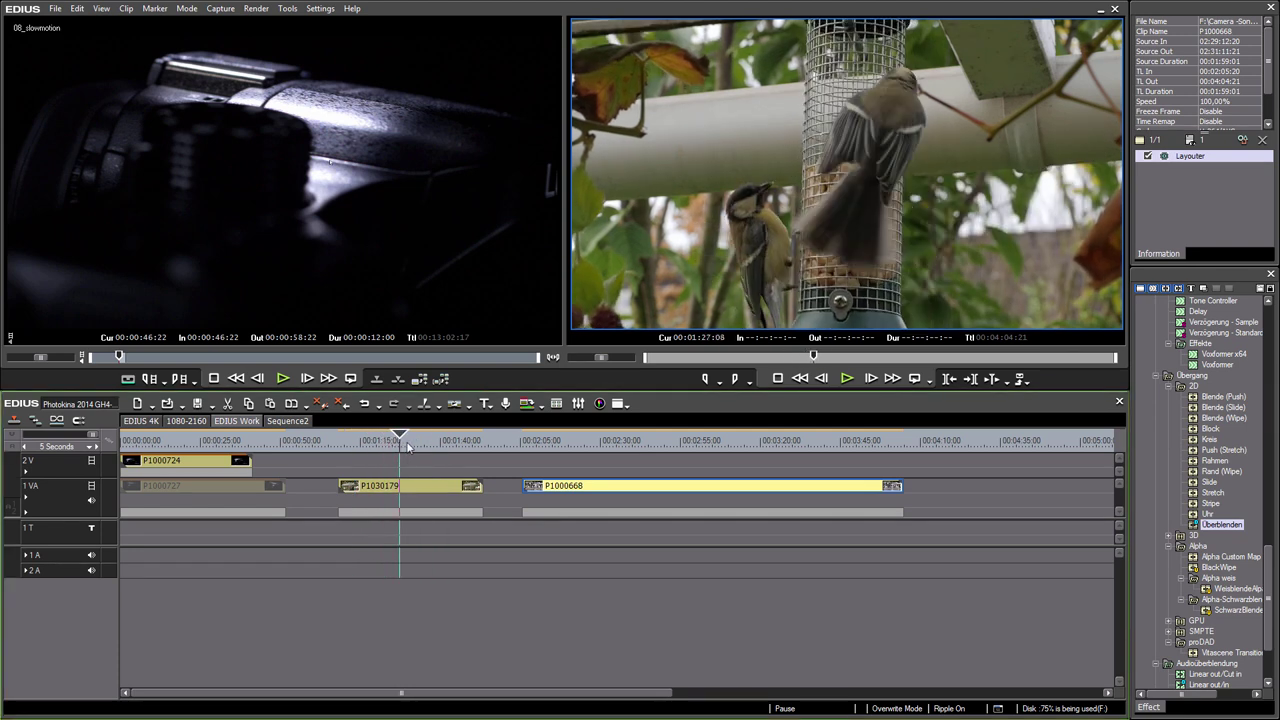
key(space)
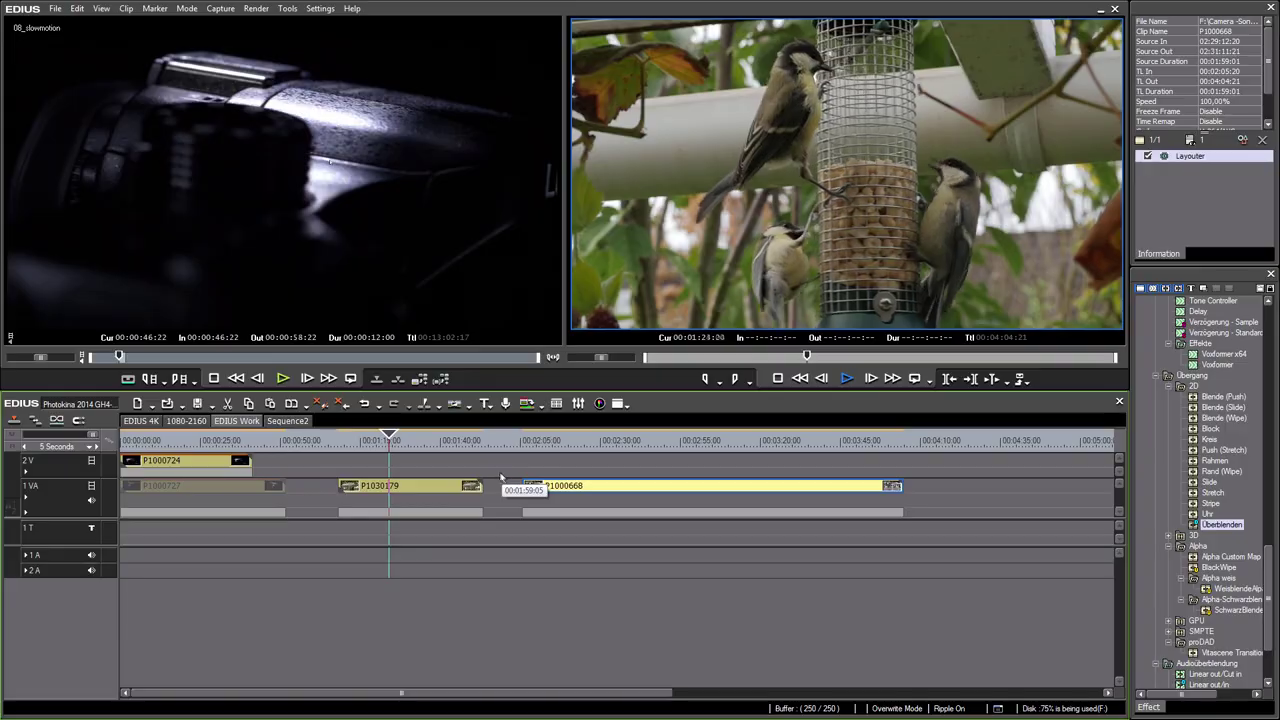
key(space)
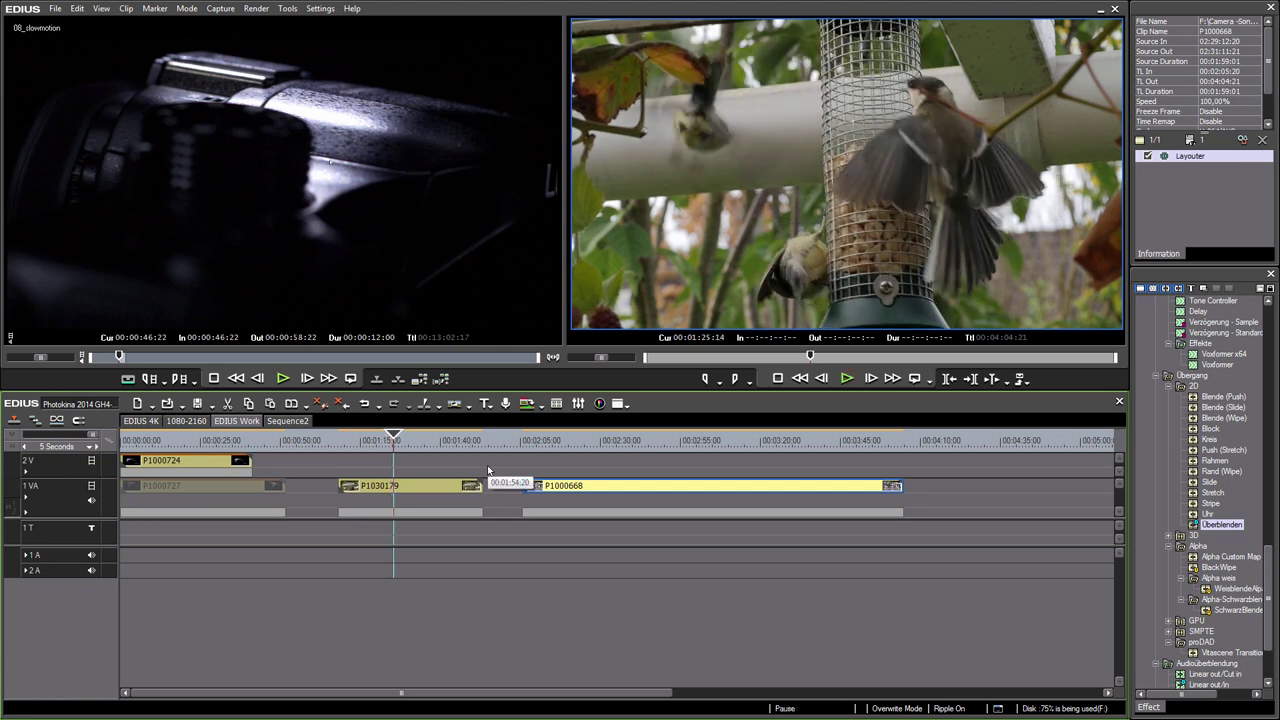
- Split clip P1030179 at 00:01:25:10, where the bird spreads its wings in front of the feeder
drag(488, 470, 485, 461)
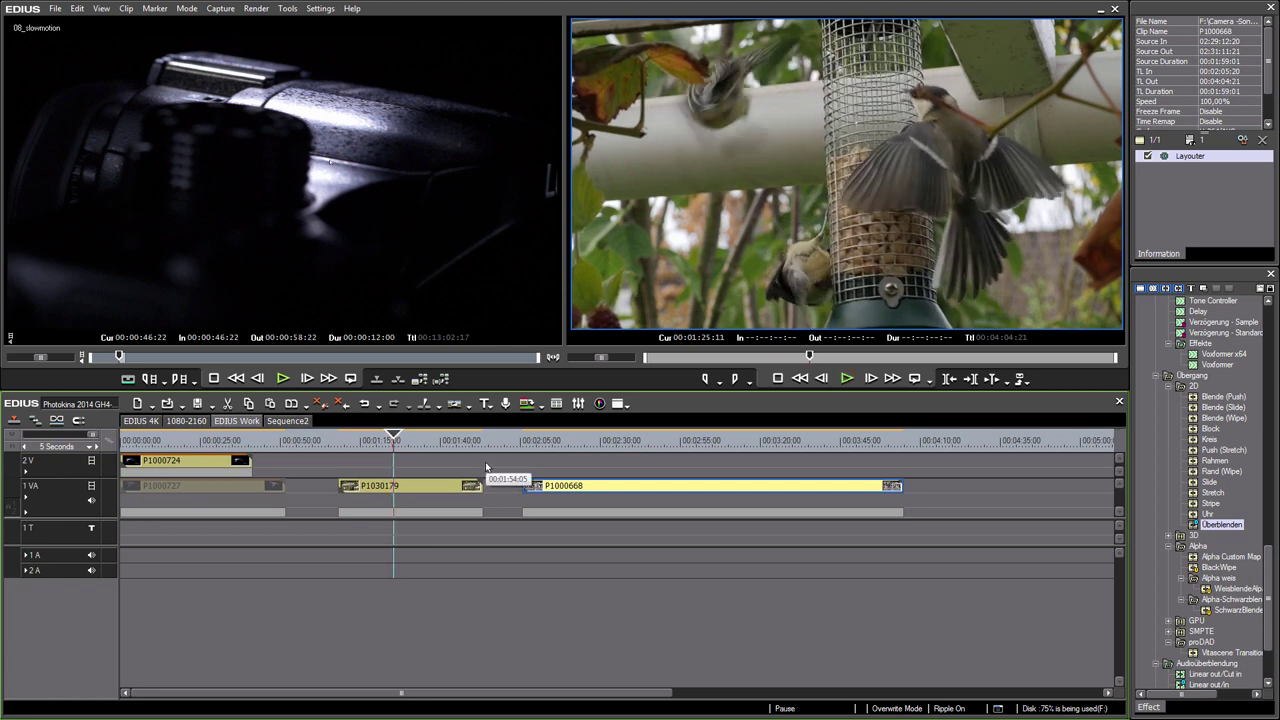
click(409, 486)
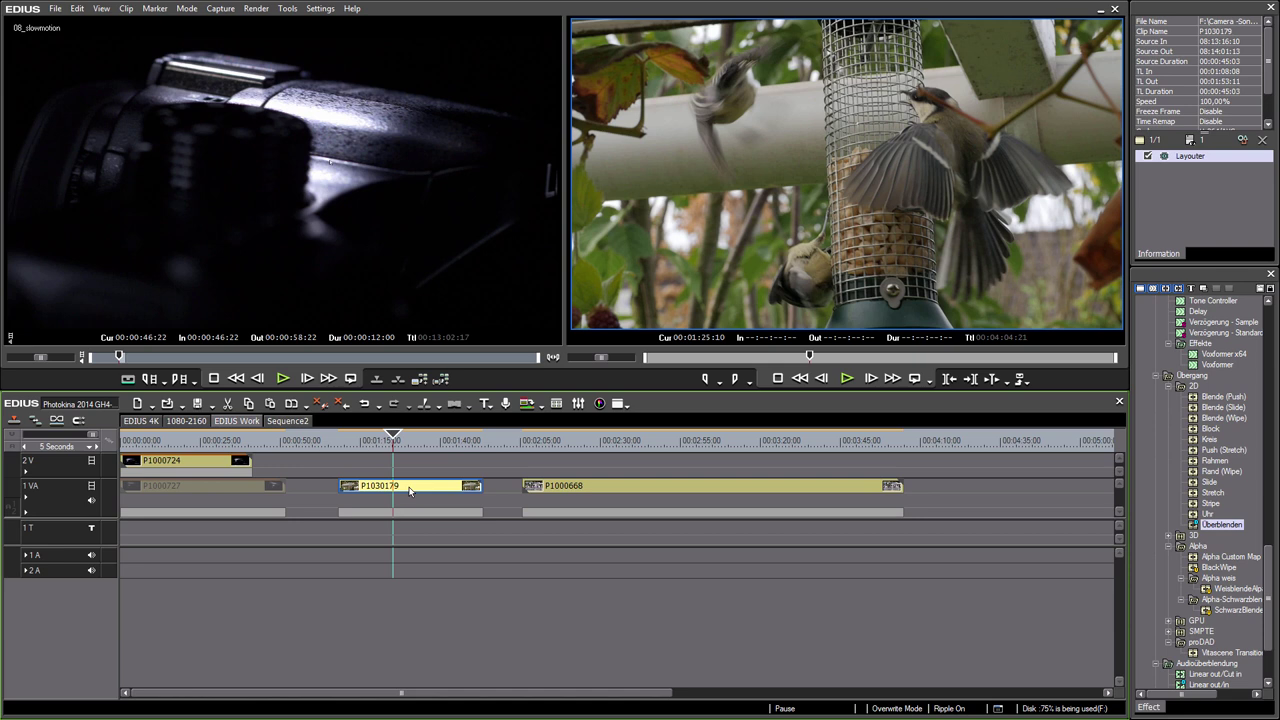
click(373, 489)
- Speed up the first part of clip P1030179 and move the second part directly against its new end
key(alt+e)
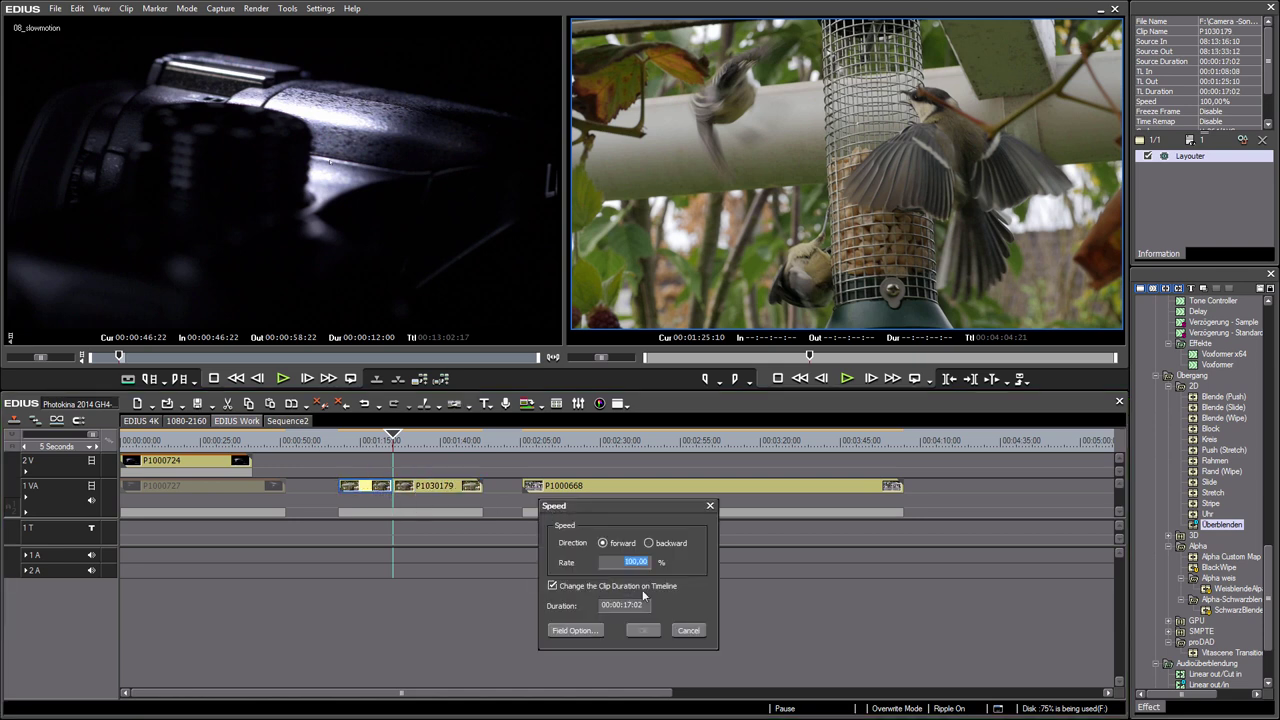
text(3)
key(Return)
drag(427, 488, 390, 488)
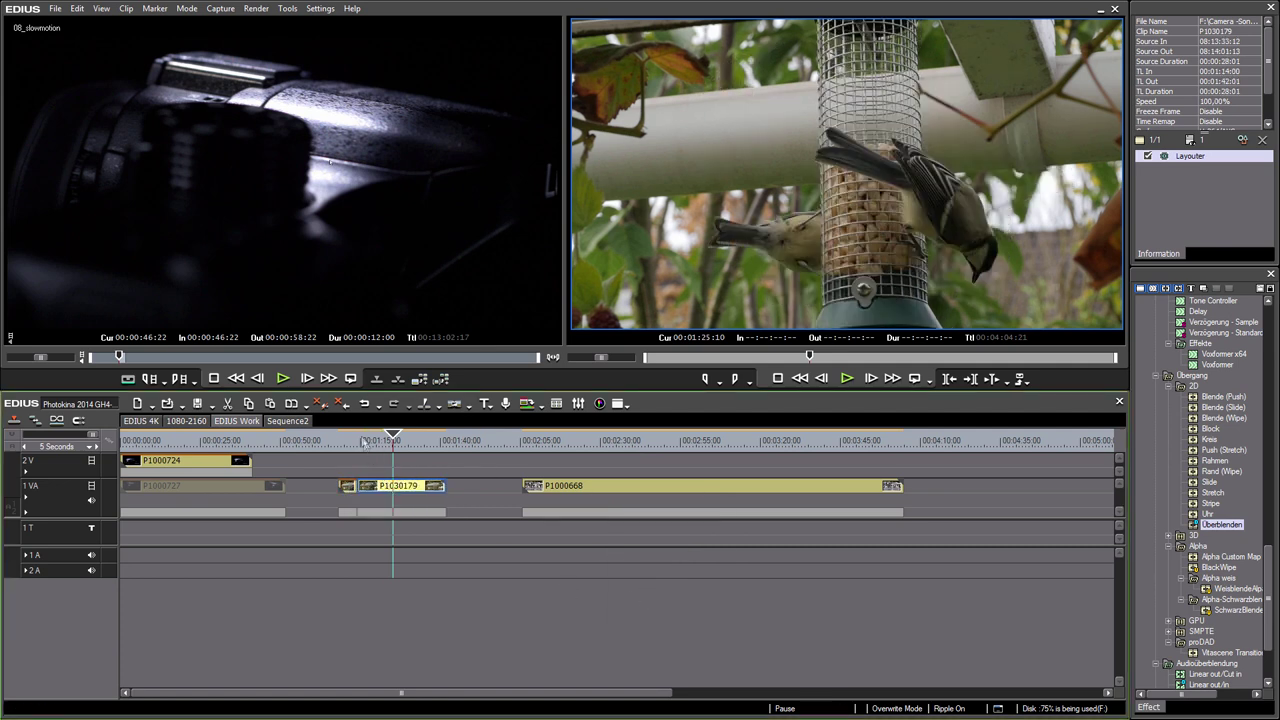
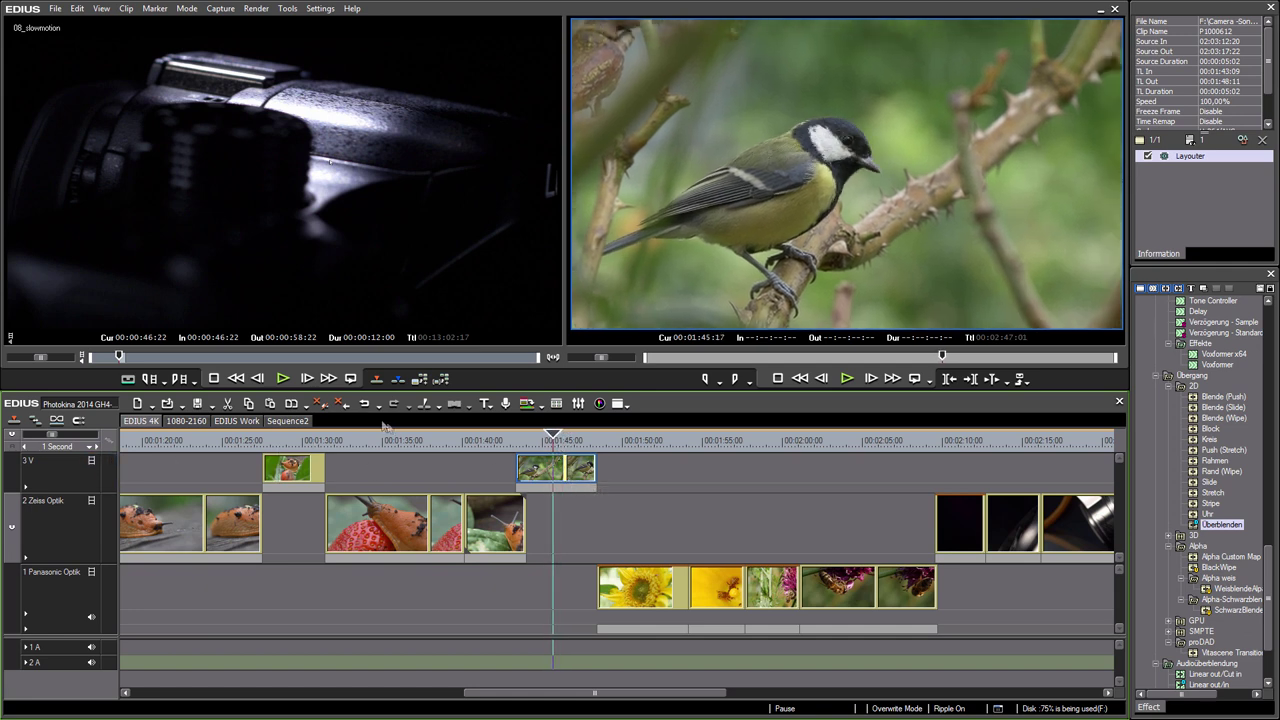
- Apply the 3-Way Color Correction filter to bird clip P1000612 on track 3 V of the EDIUS 4K sequence
right_click(531, 477)
click(560, 462)
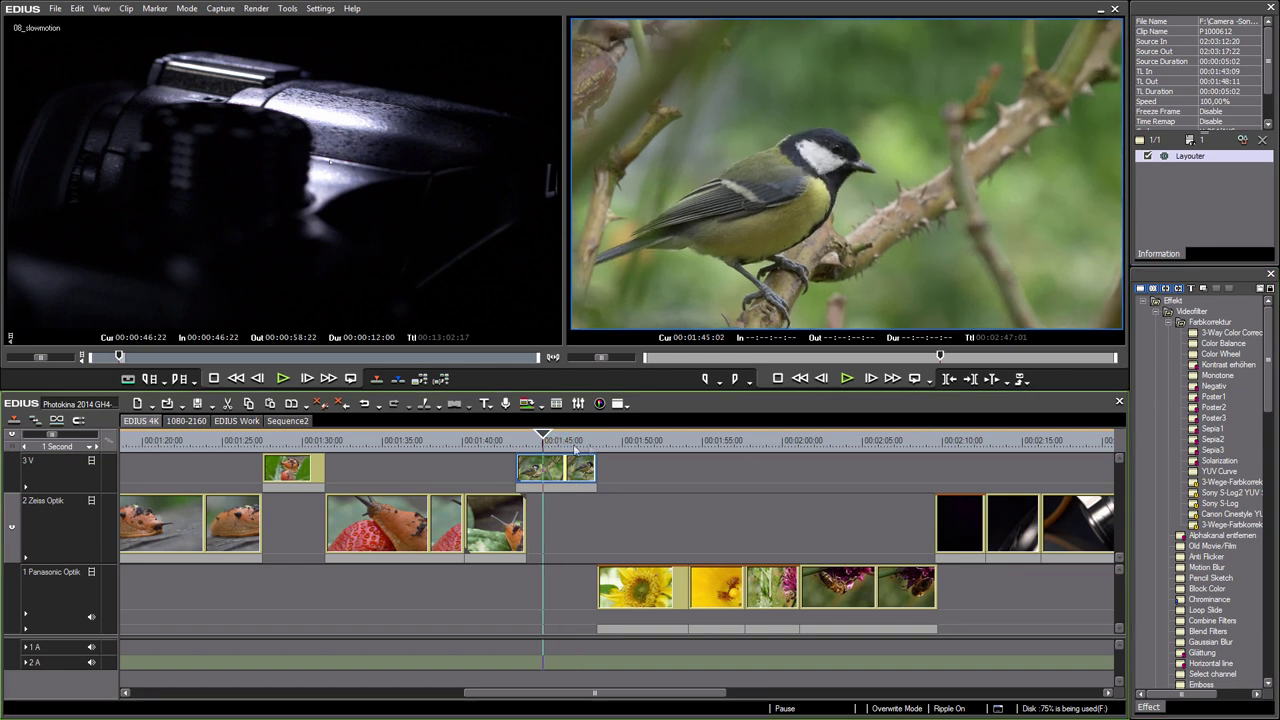
drag(586, 445, 553, 445)
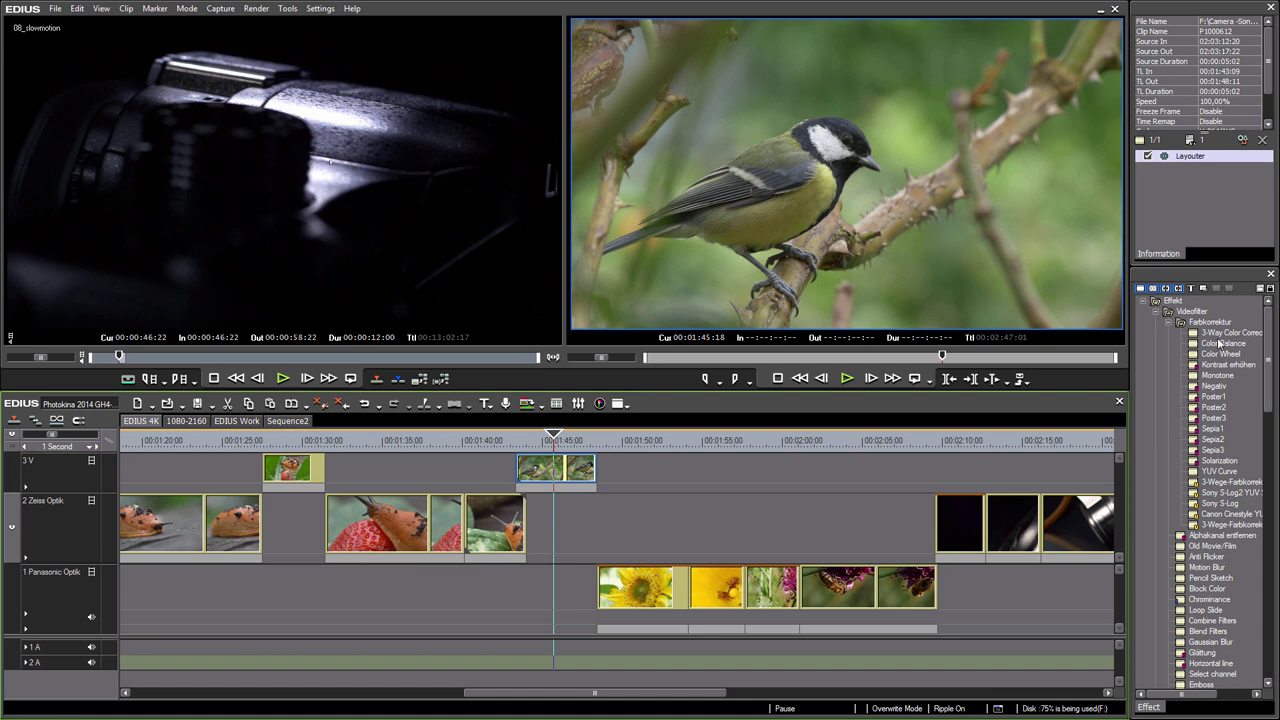
drag(1222, 340, 549, 471)
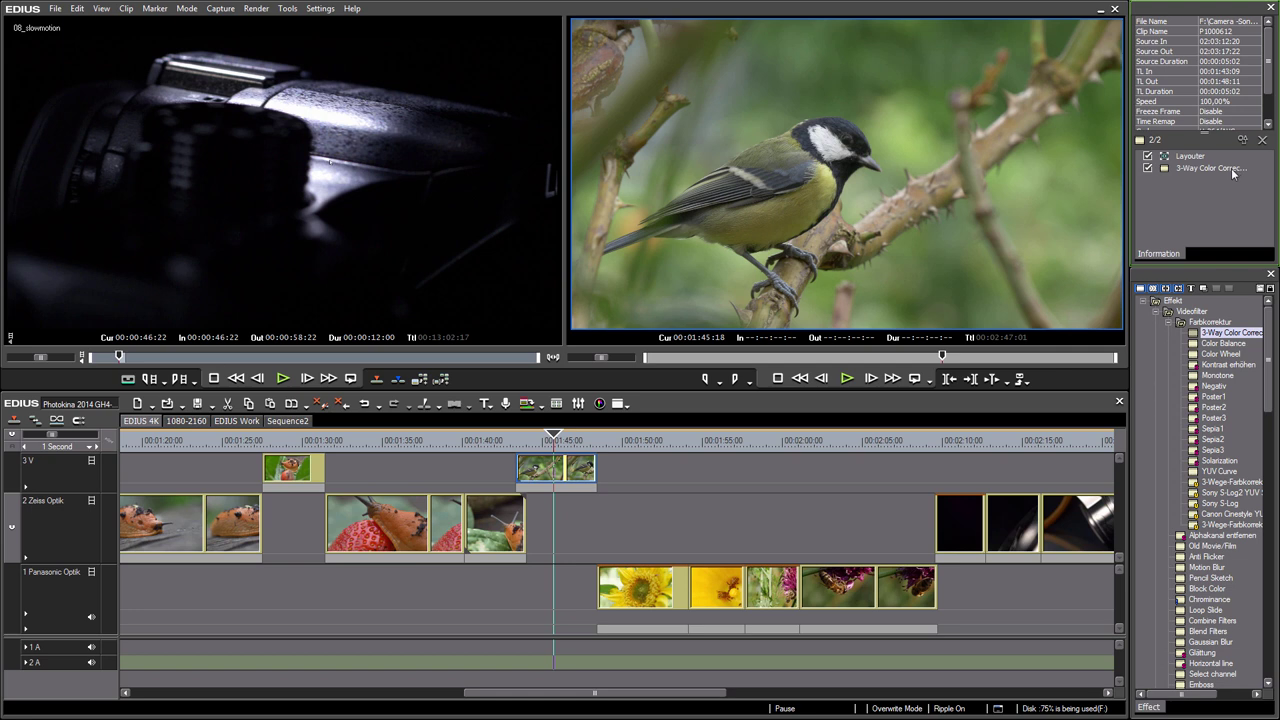
- In the 3-Way Color Correction settings, lower the black contrast to -9.9 and the gray contrast to -6.7, keeping the preview monitor uncovered
double_click(1165, 167)
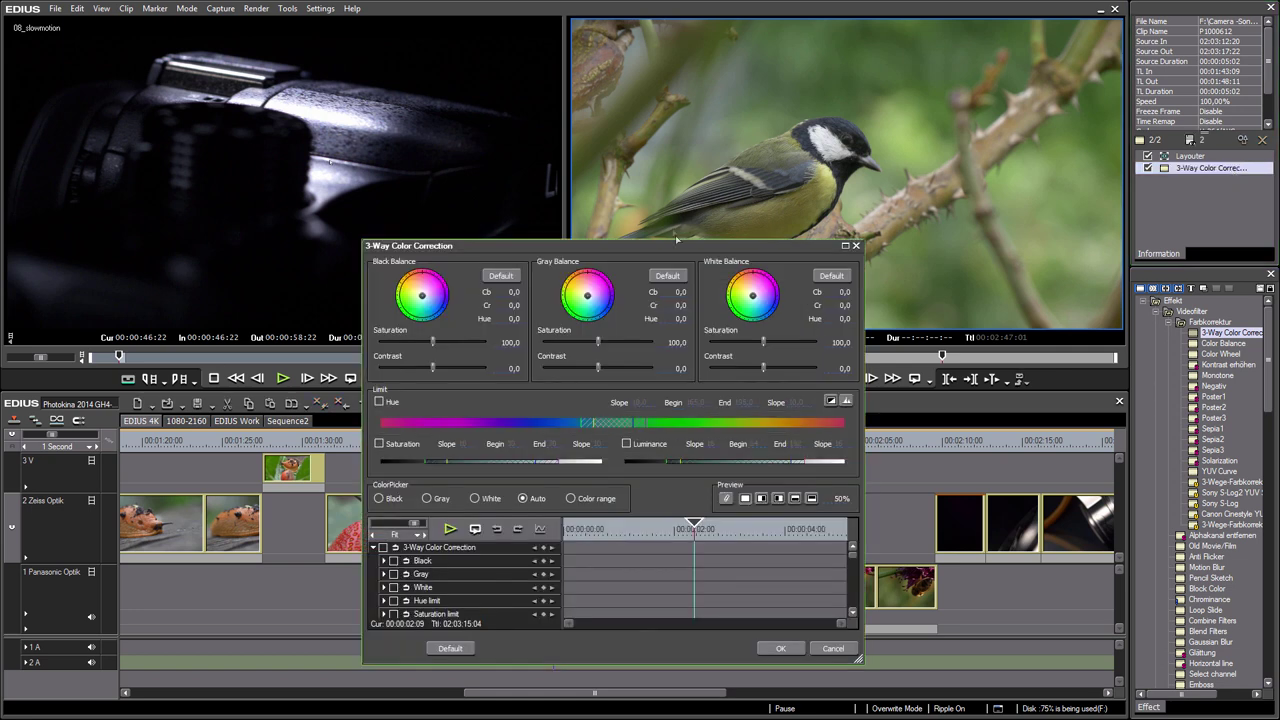
drag(679, 242, 355, 28)
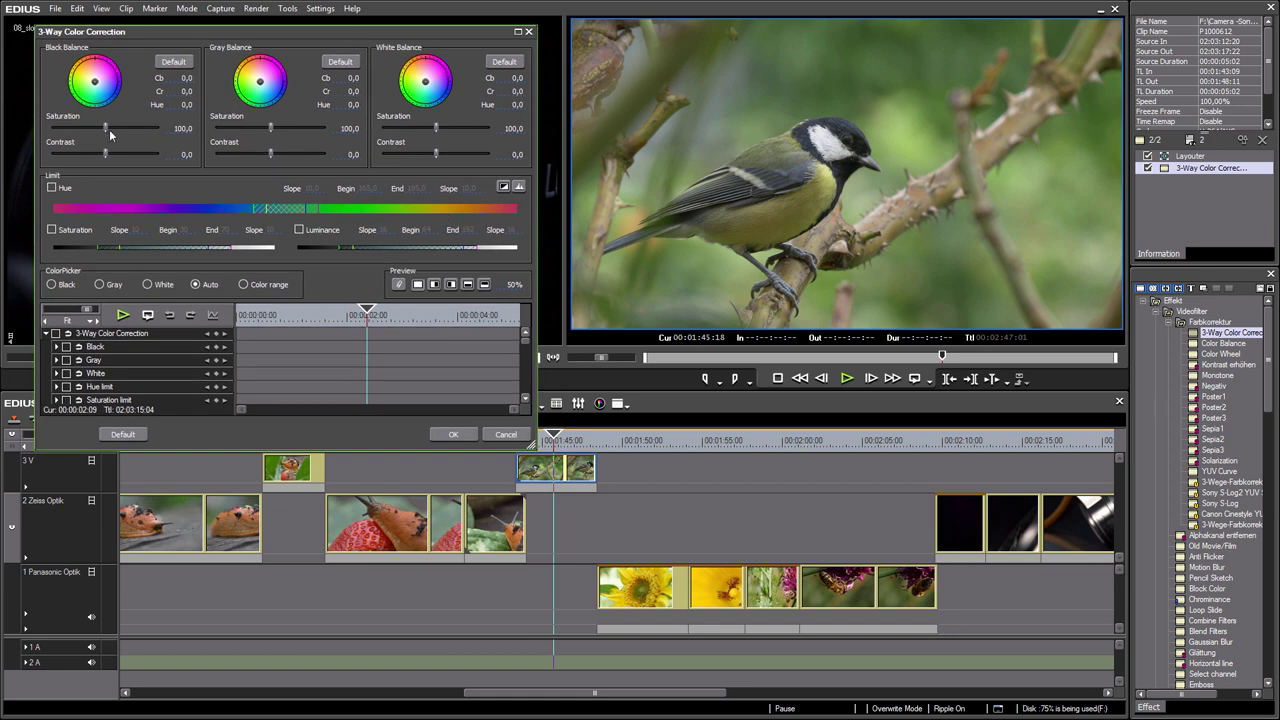
mouse_move(106, 153)
mouse_down()
mouse_move(2, 172)
mouse_move(146, 174)
mouse_move(94, 172)
mouse_move(104, 167)
mouse_up()
mouse_move(436, 155)
mouse_down()
mouse_move(502, 166)
mouse_move(436, 167)
mouse_up()
drag(197, 161, 260, 162)
drag(104, 153, 78, 172)
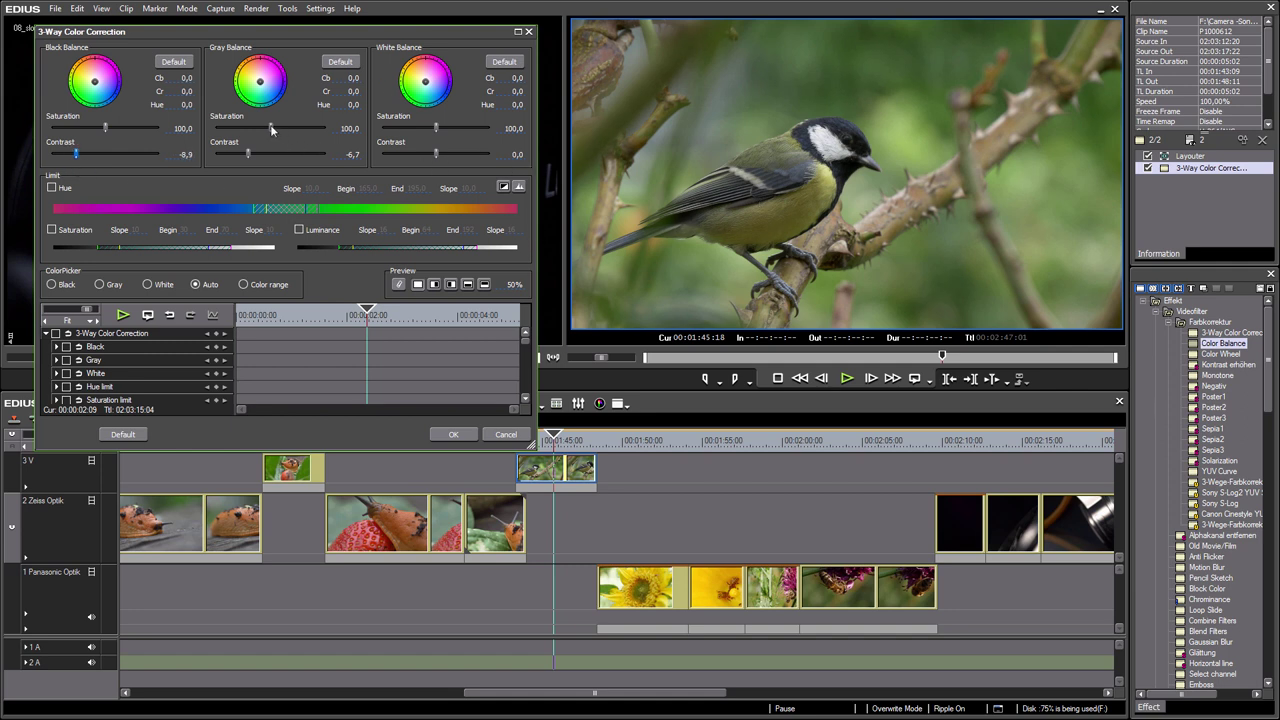
drag(80, 160, 73, 158)
- Set the gray saturation to 111.8, the black saturation to 80.3 and the white contrast to 1.7
drag(272, 131, 281, 136)
drag(104, 127, 95, 137)
drag(439, 154, 444, 154)
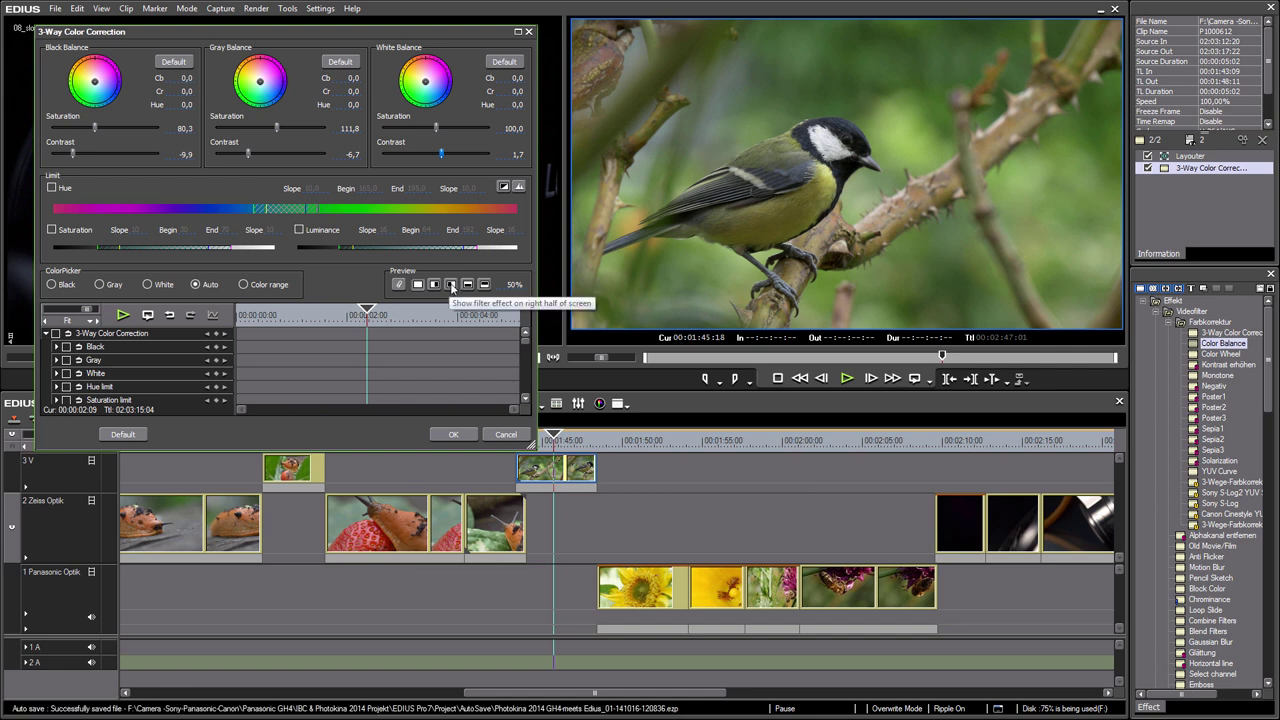
- Compare the filter effect in a split-screen preview and raise the gray saturation to 146.6
click(451, 285)
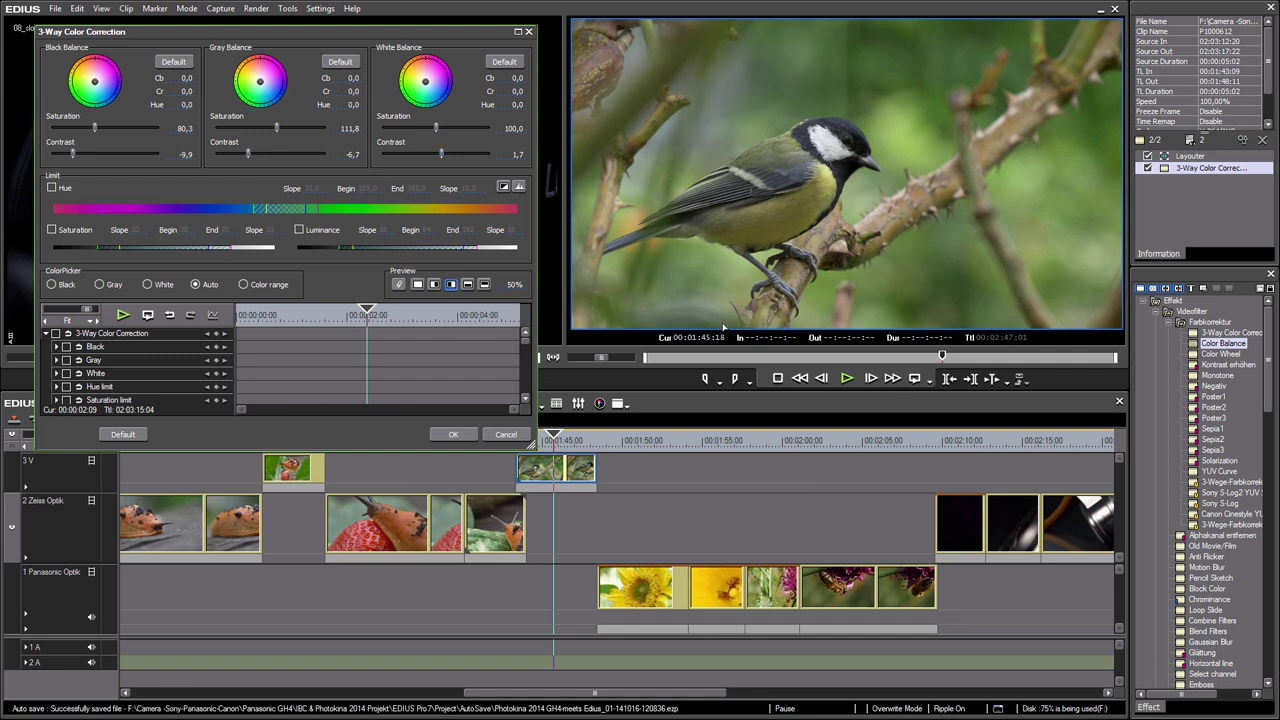
drag(512, 285, 568, 254)
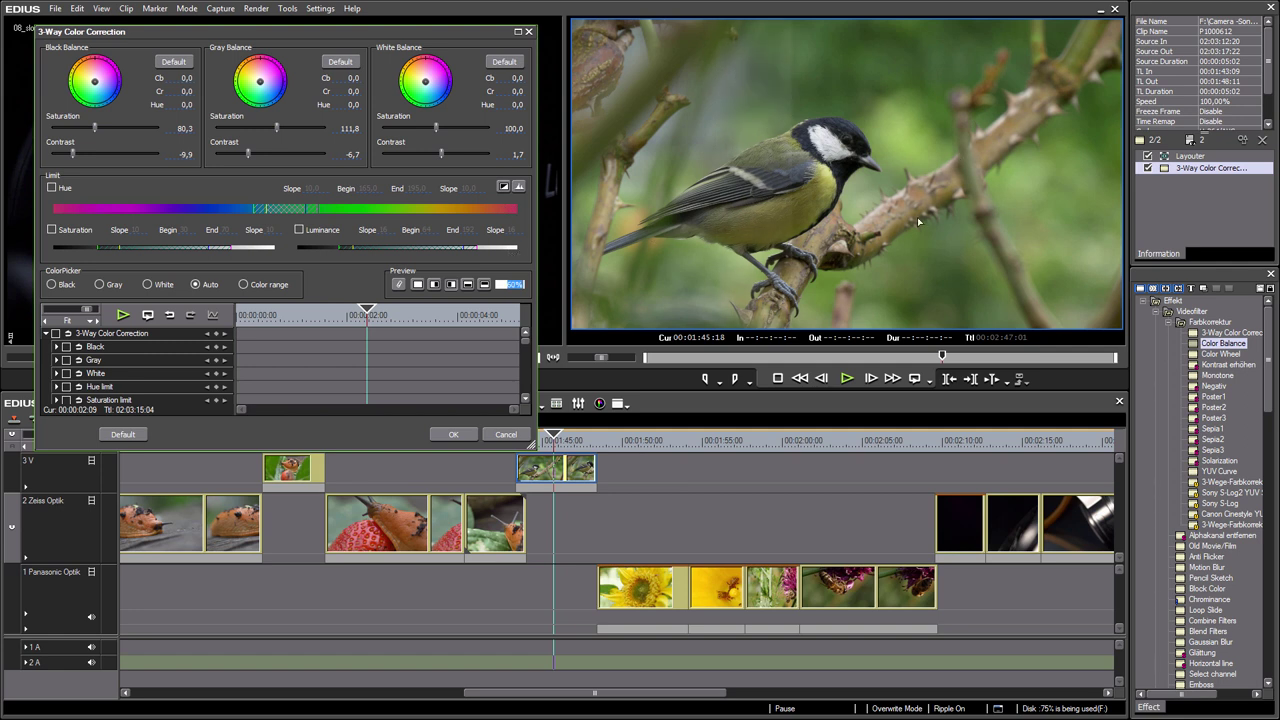
drag(277, 128, 307, 131)
mouse_move(514, 285)
mouse_down()
mouse_move(493, 148)
mouse_move(498, 298)
mouse_up()
drag(306, 128, 296, 131)
- Play the clip in the correction window while shifting the preview split to compare the original and corrected image
click(122, 314)
key(space)
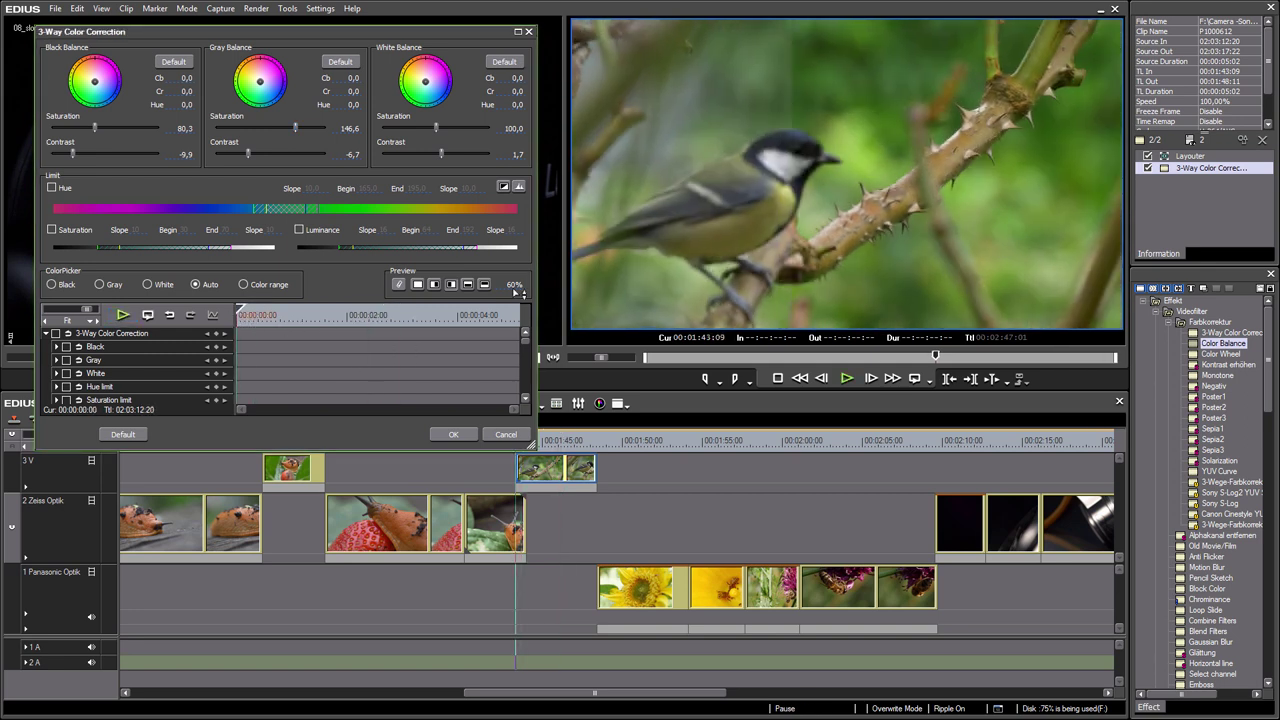
drag(512, 284, 38, 326)
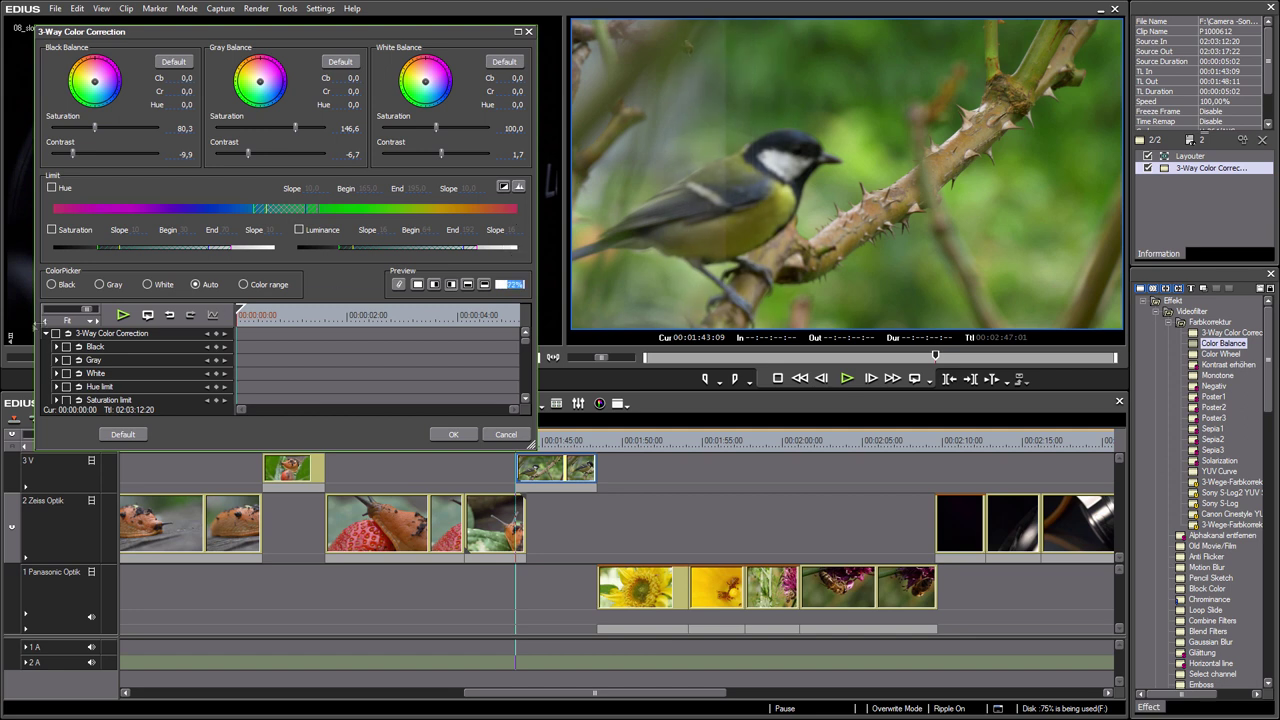
click(122, 314)
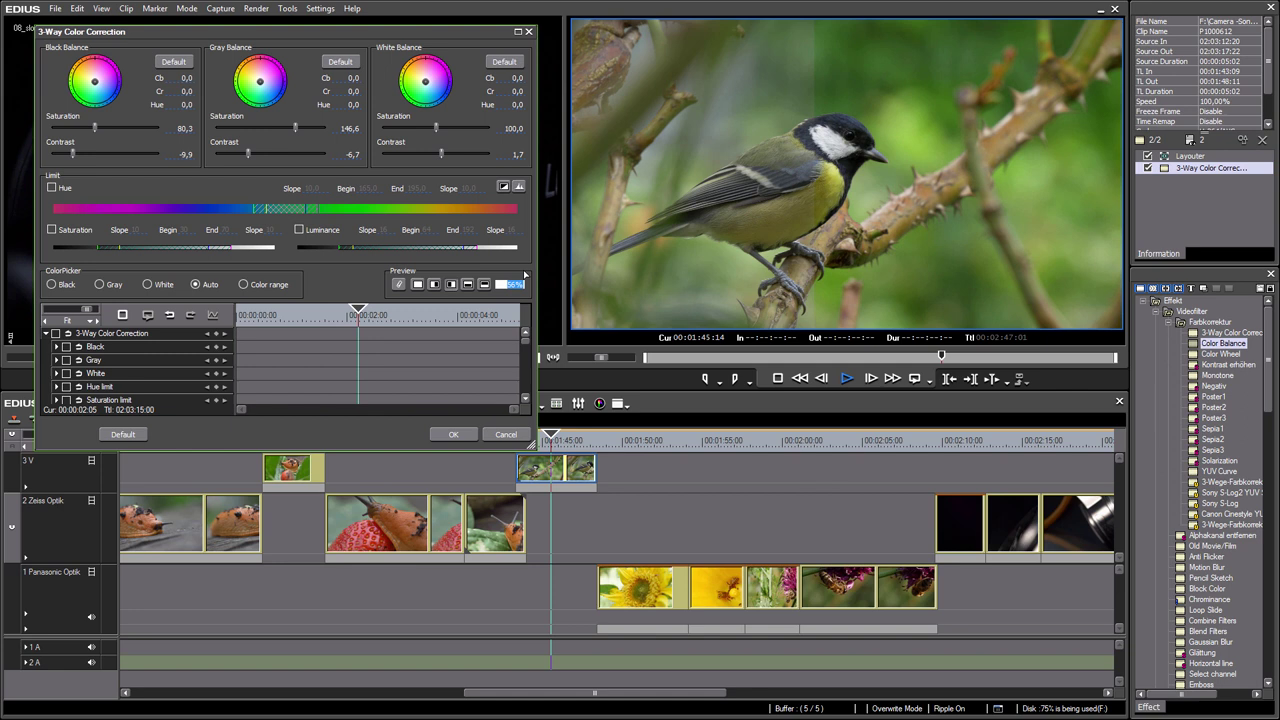
- Accept the 3-Way Color Correction settings and play clip P1000612 in the timeline, placing the playhead at 00:01:45:15
click(453, 434)
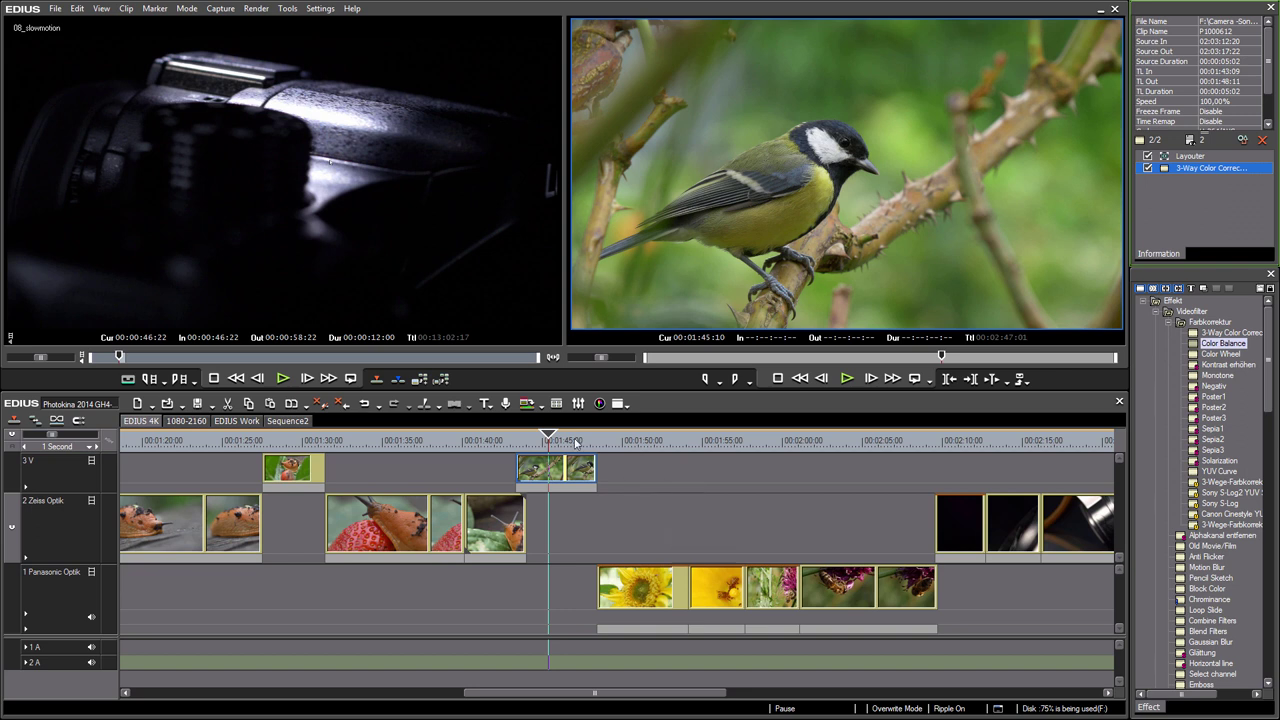
key(space)
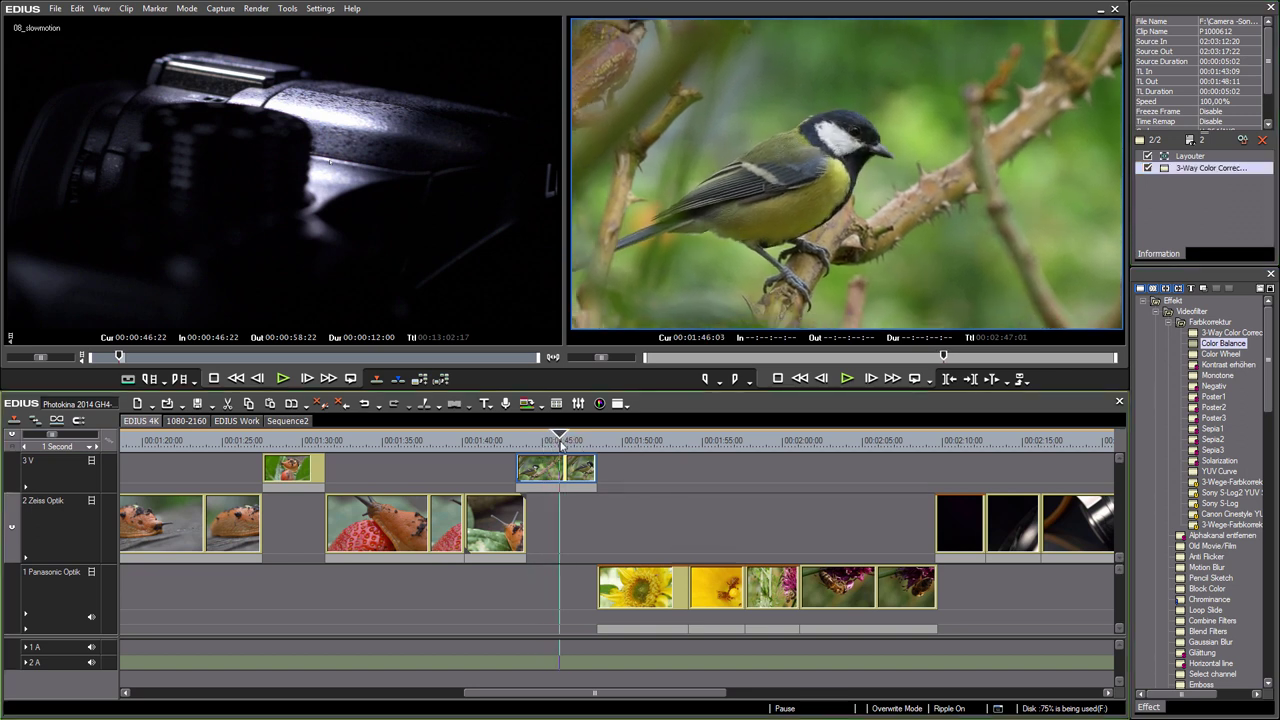
click(551, 441)
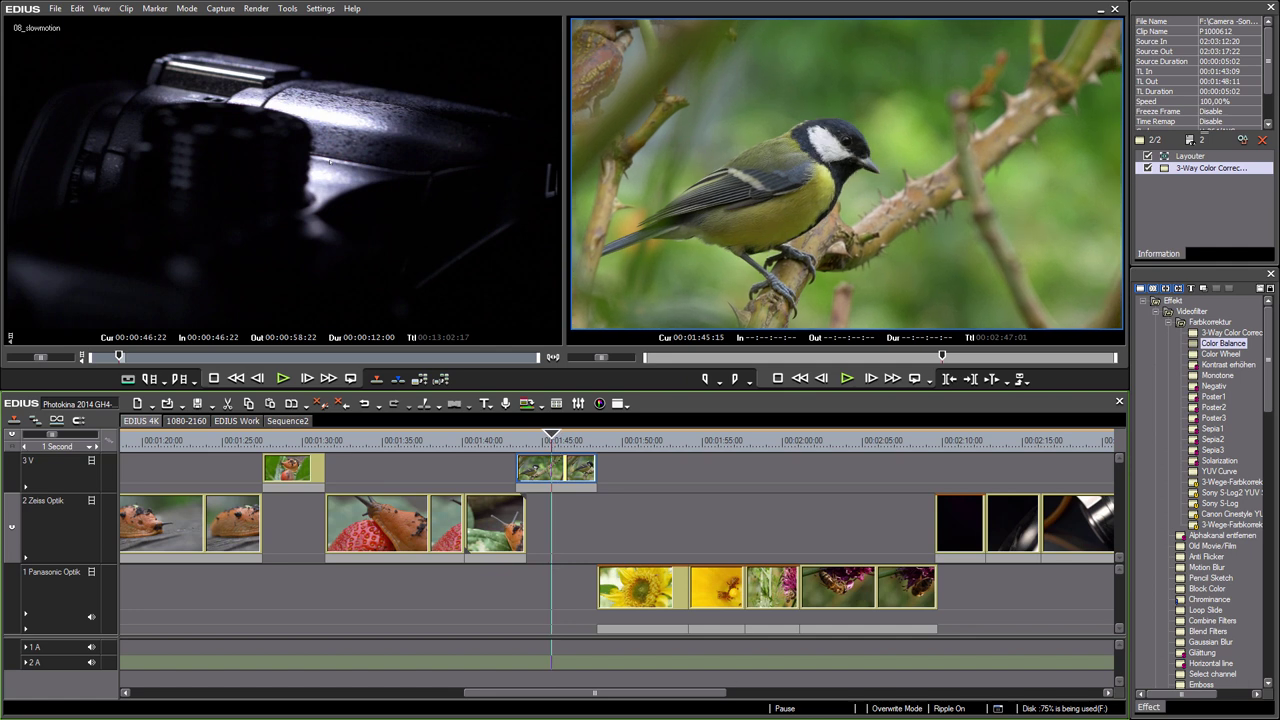
- View the Windows system information of the editing computer and return to the project
key(super+Pause)
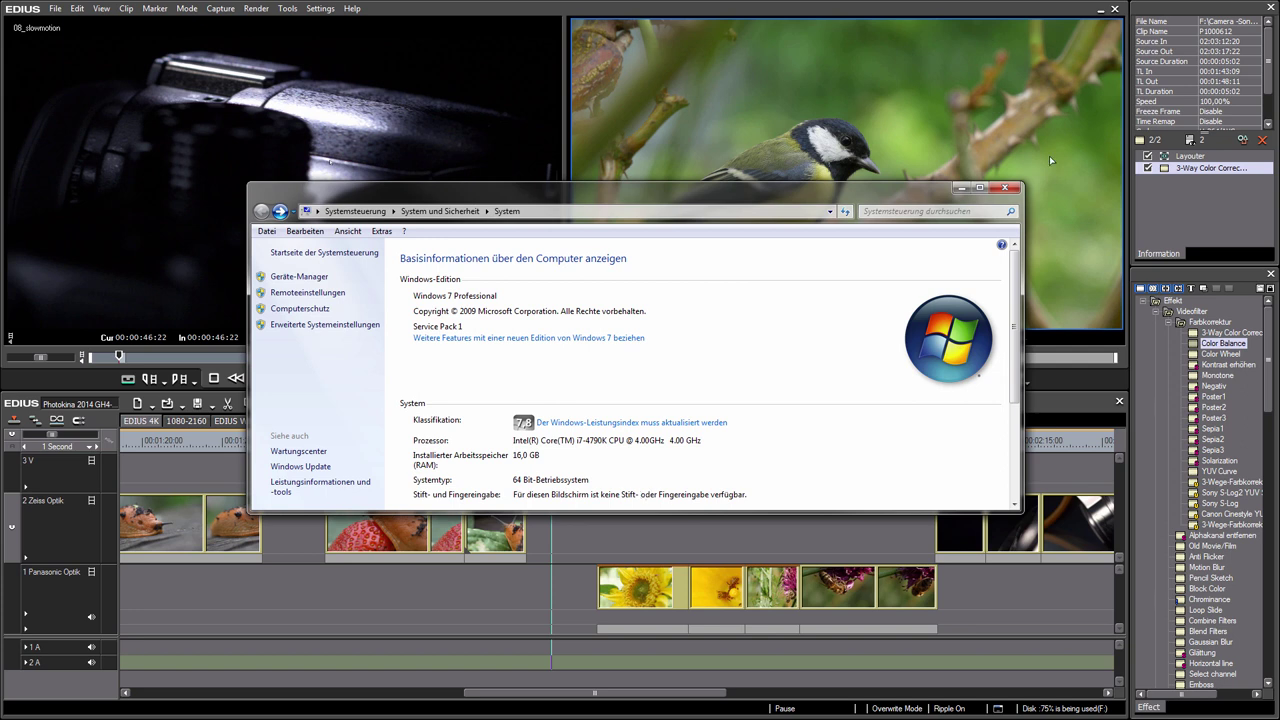
click(1008, 189)
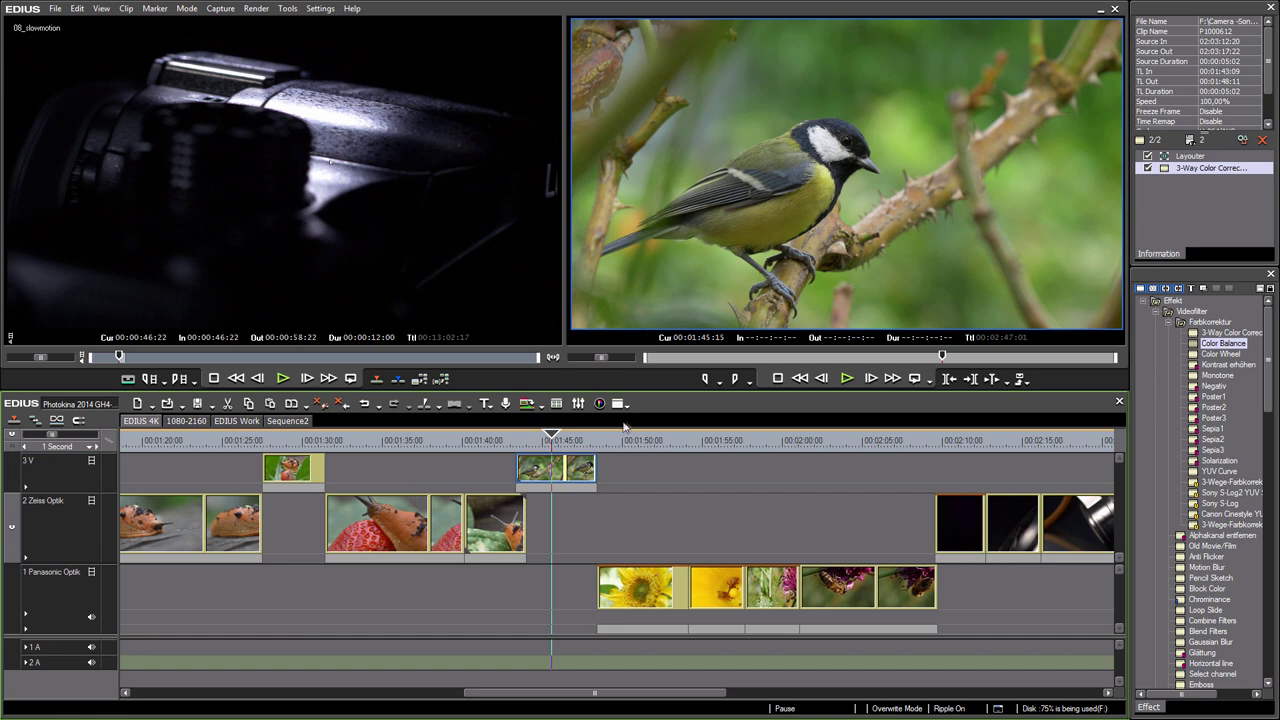
- Scrub the timeline back to the slug clip on the wooden surface, placing the playhead at 00:01:20:06
drag(551, 440, 515, 467)
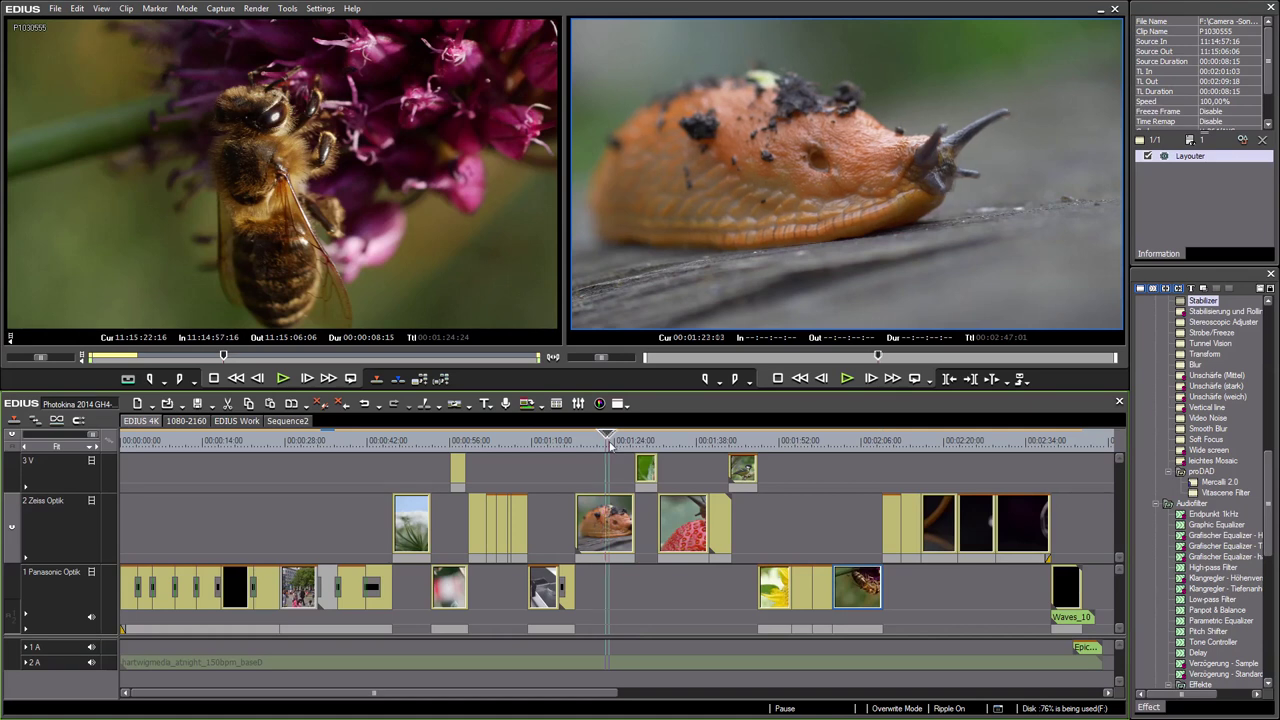
drag(611, 446, 593, 443)
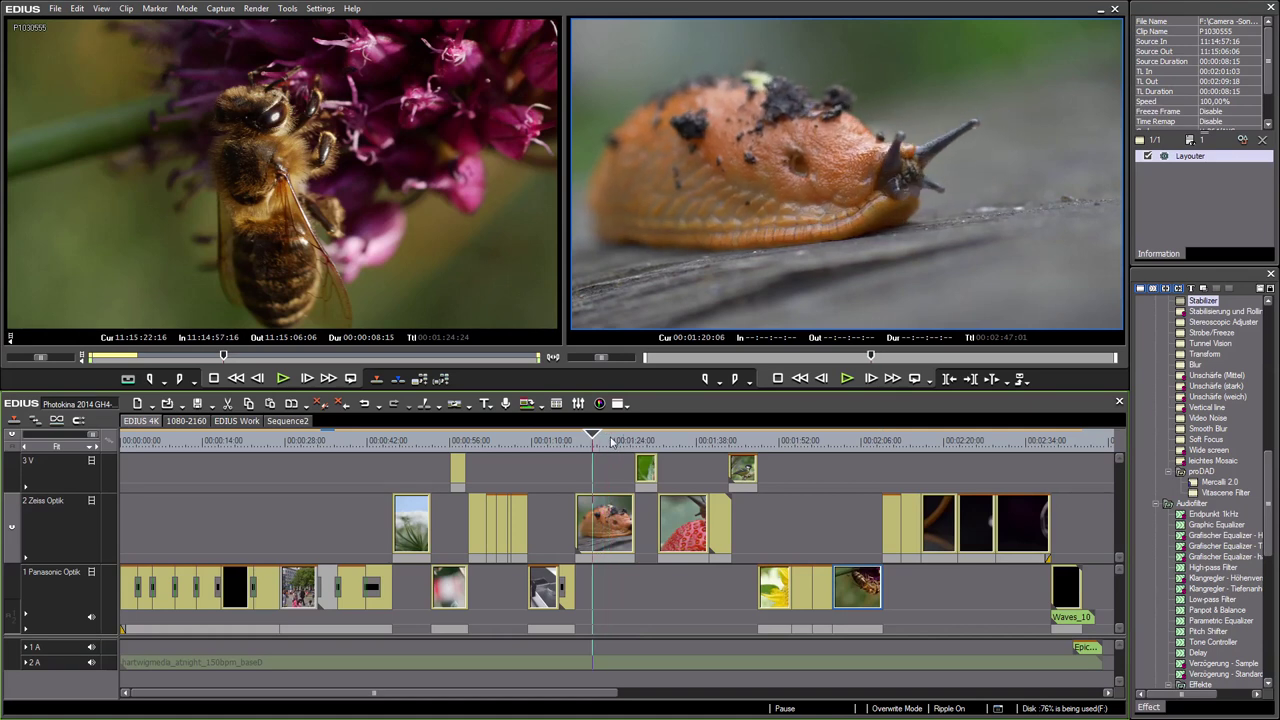
- Set up a file export with the H.264/AVC exporter using the VBR bit rate type, and close it without exporting
click(1027, 386)
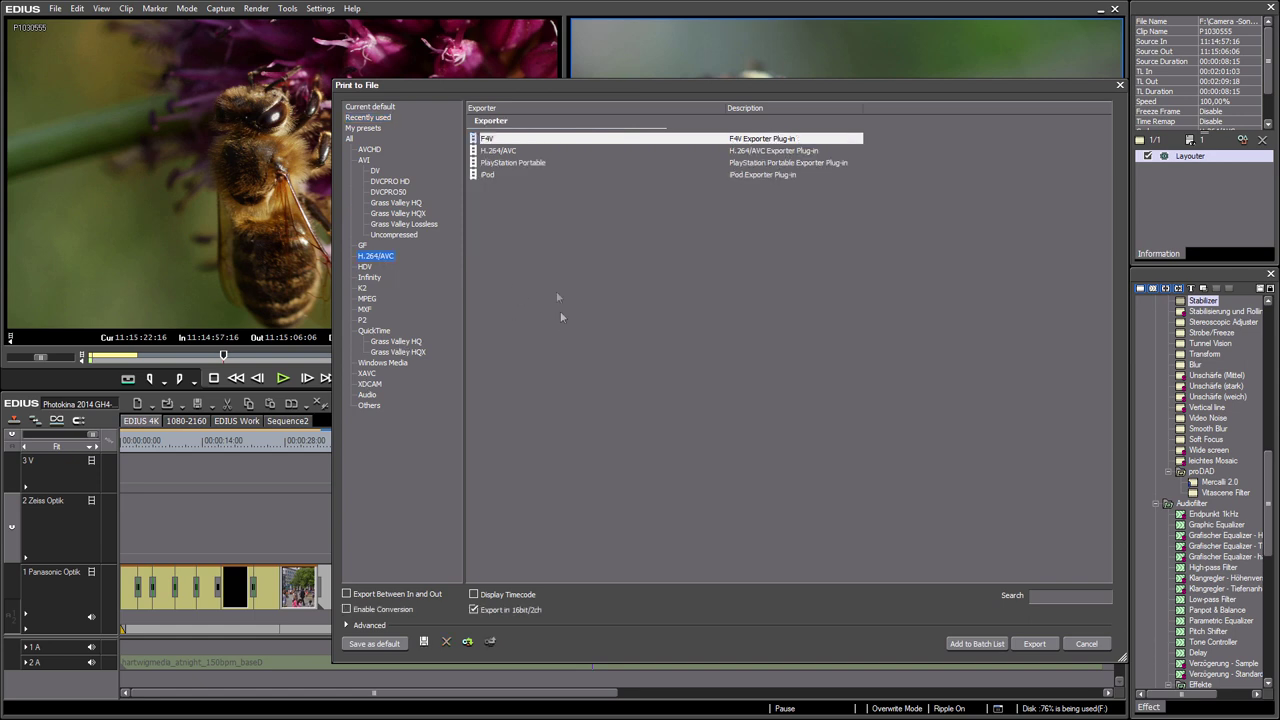
click(488, 152)
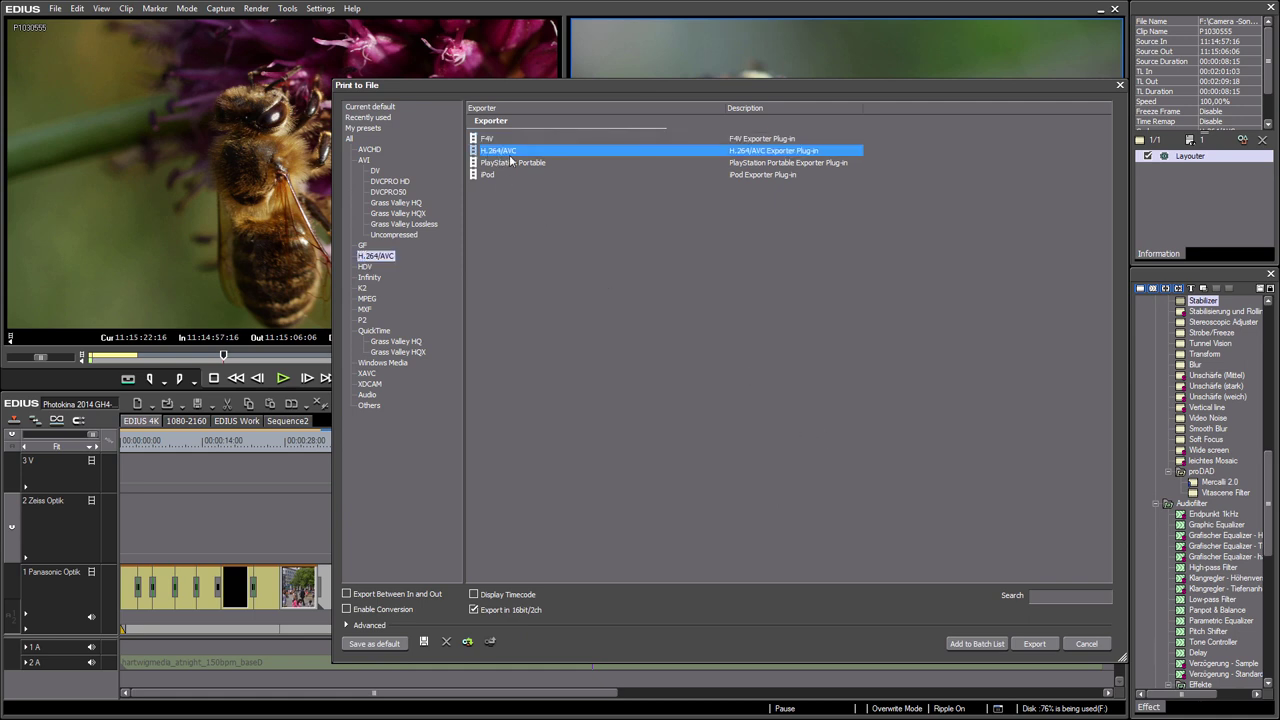
click(1045, 643)
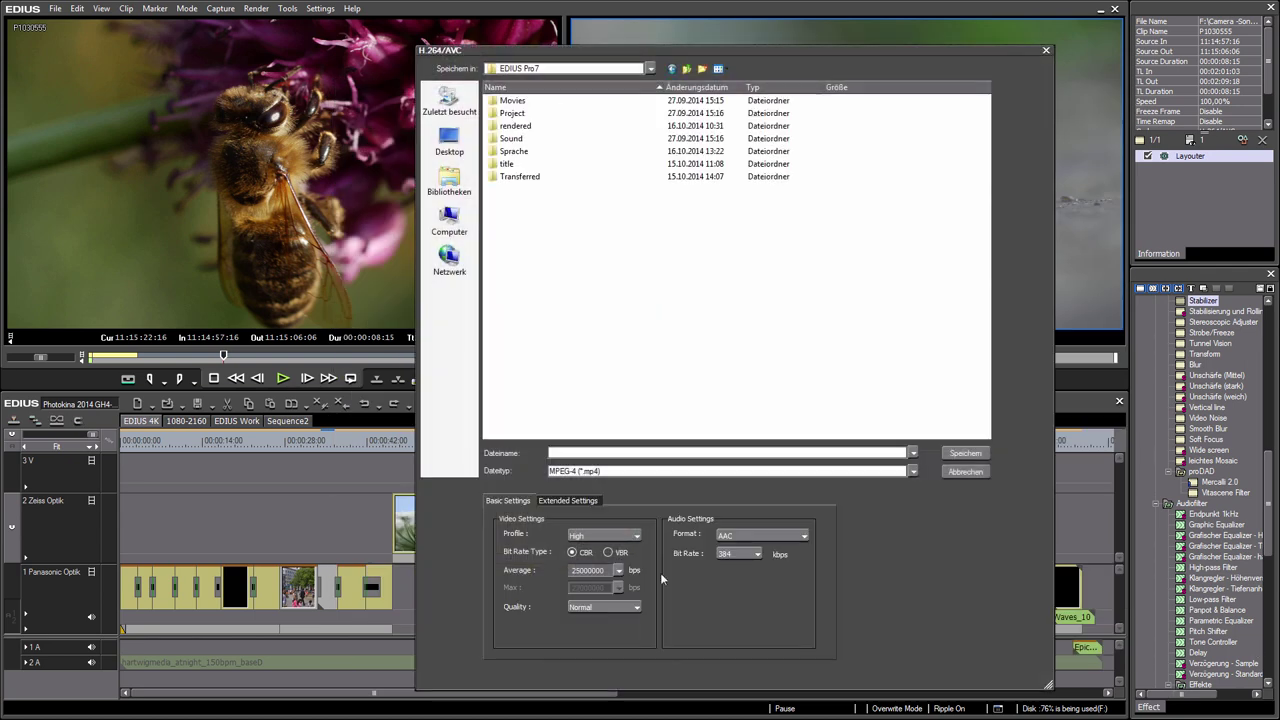
click(609, 451)
click(608, 553)
click(573, 553)
click(609, 553)
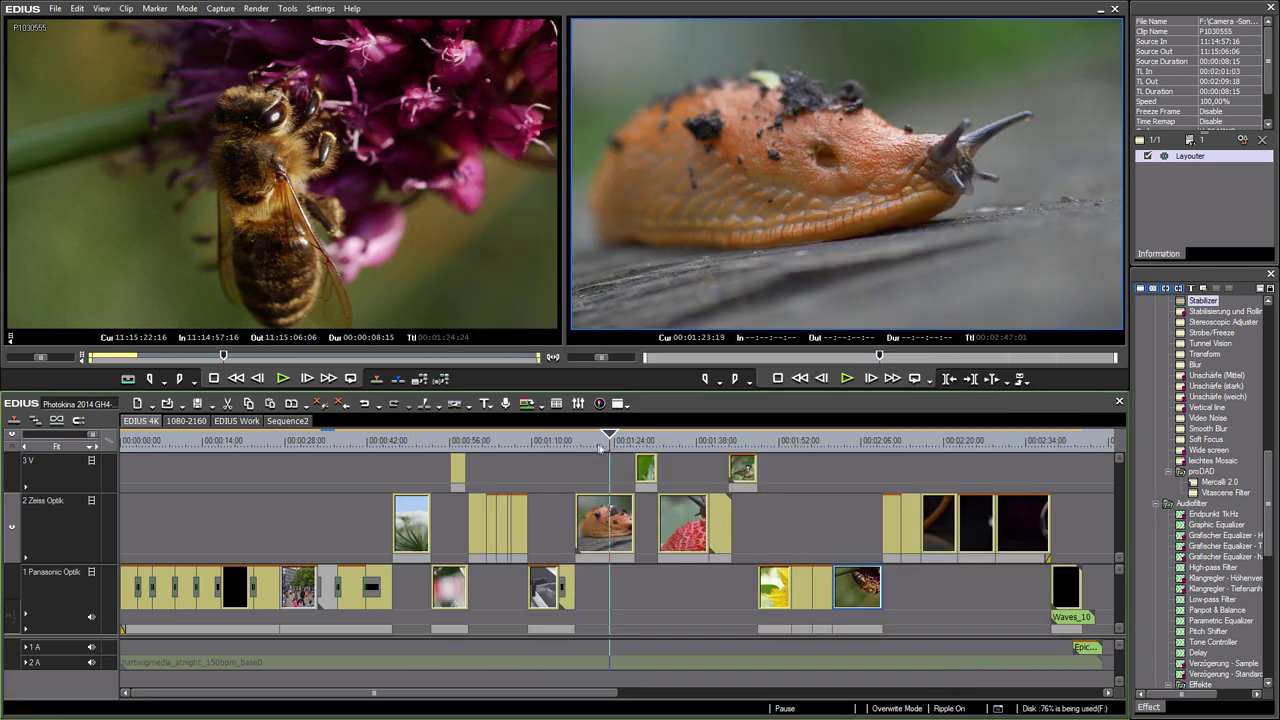
- Scrub through the slug, strawberry and sunflower clips, leaving the playhead on the strawberry clip at 00:01:34:08
drag(598, 441, 671, 441)
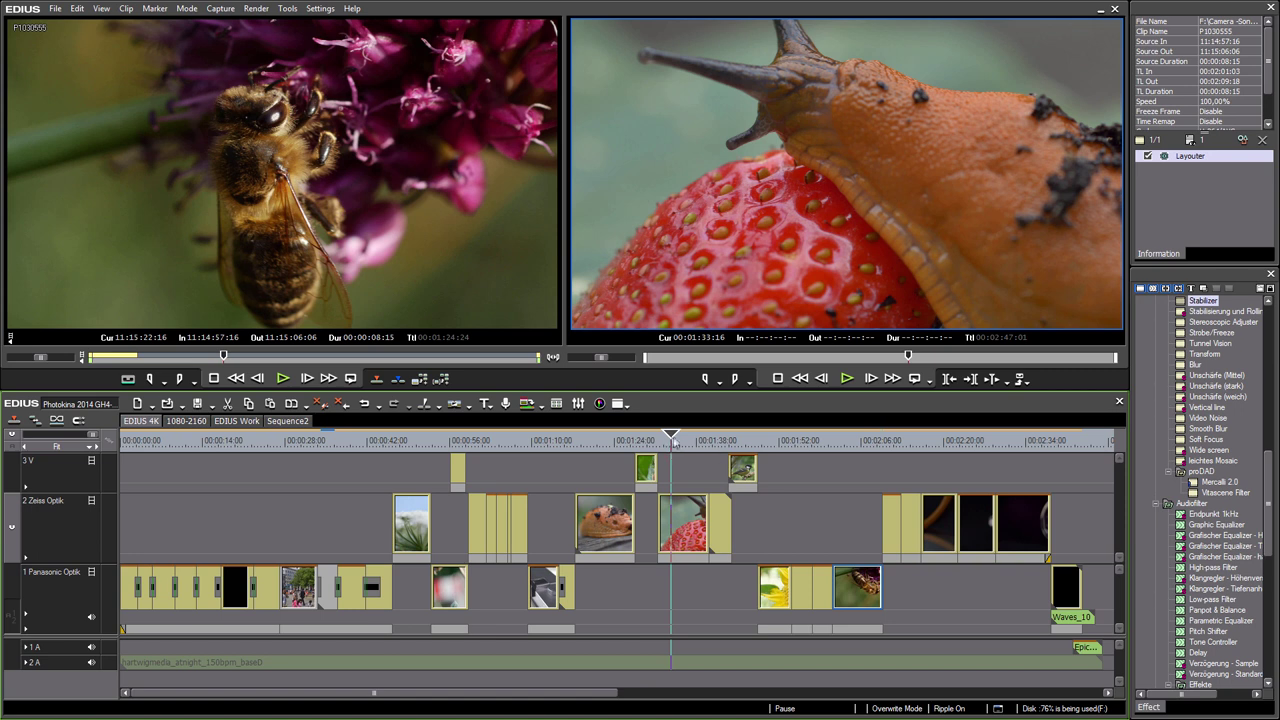
click(679, 442)
drag(679, 442, 601, 455)
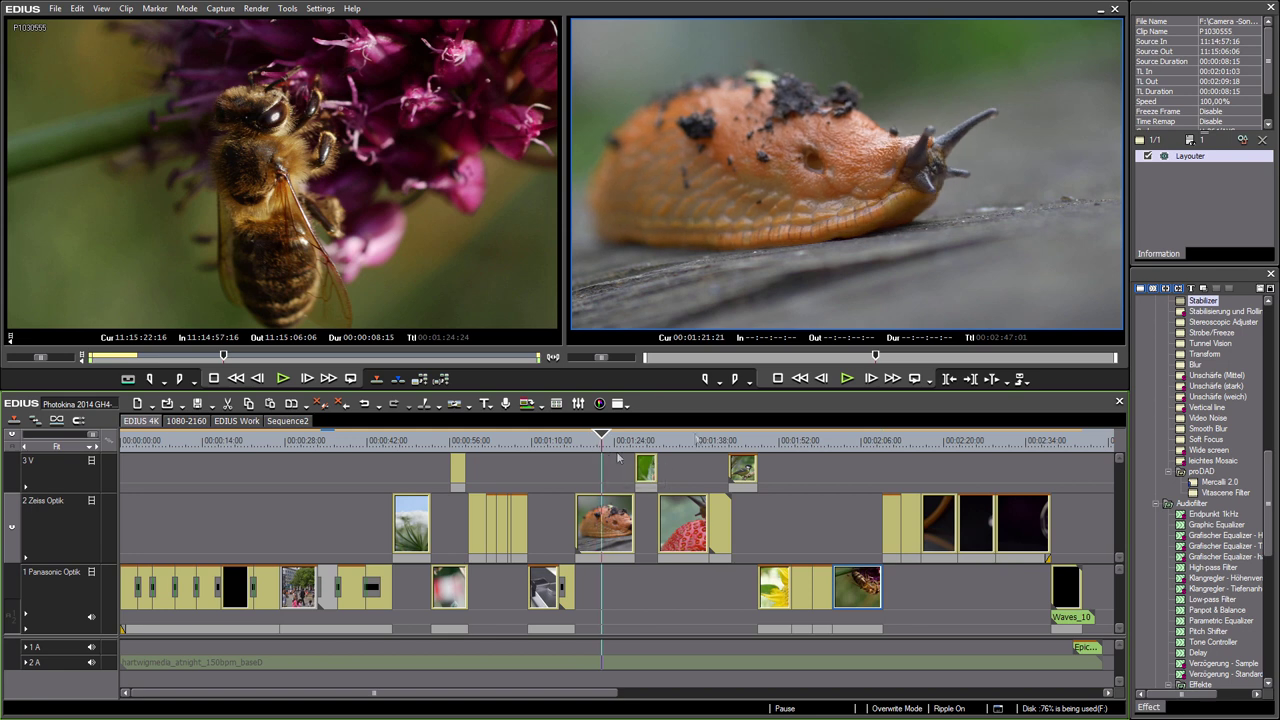
click(777, 452)
click(669, 459)
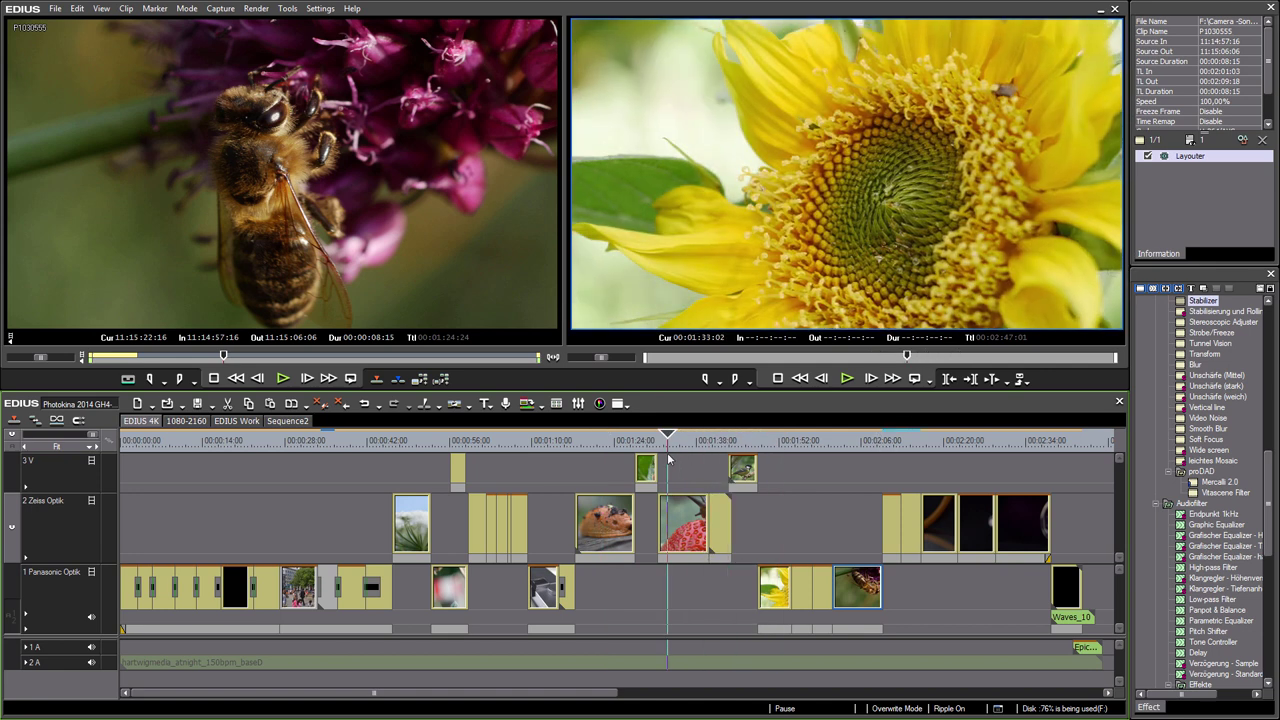
drag(669, 459, 674, 453)
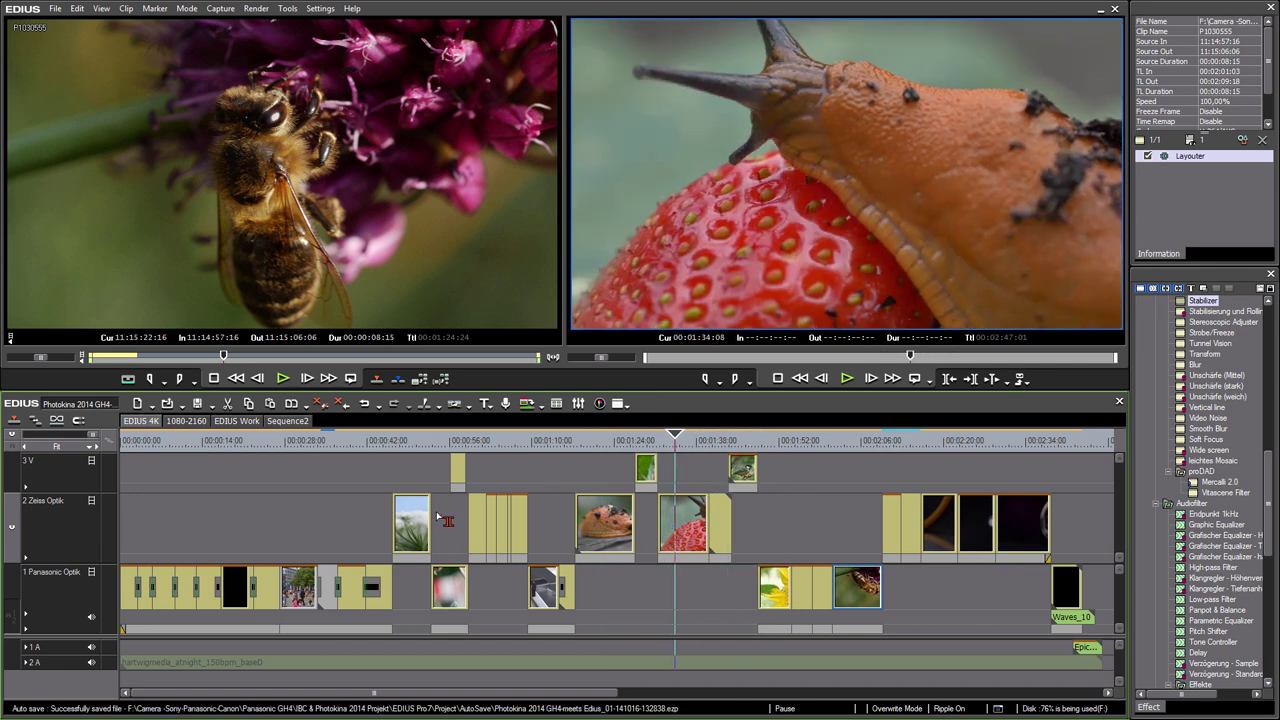
- Start a file export with the QuickTime exporter and limit its H.264 video data rate to 8000 kBit/s
click(1023, 386)
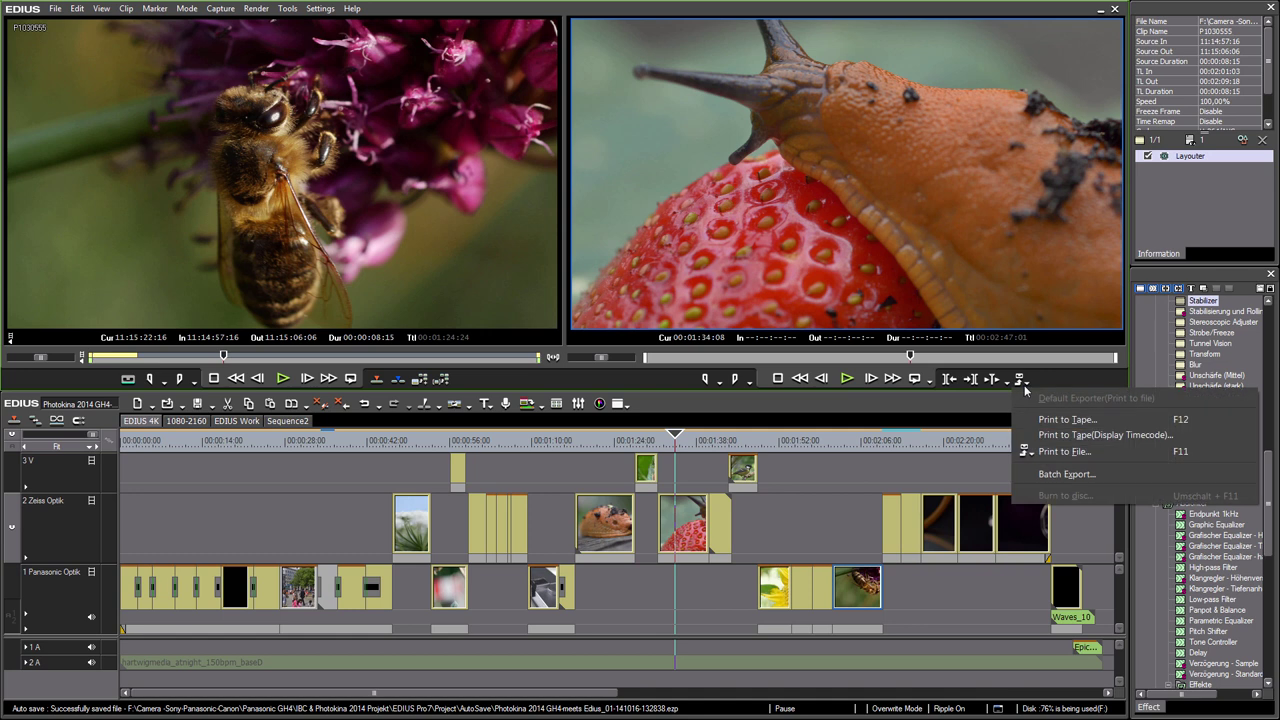
click(1068, 449)
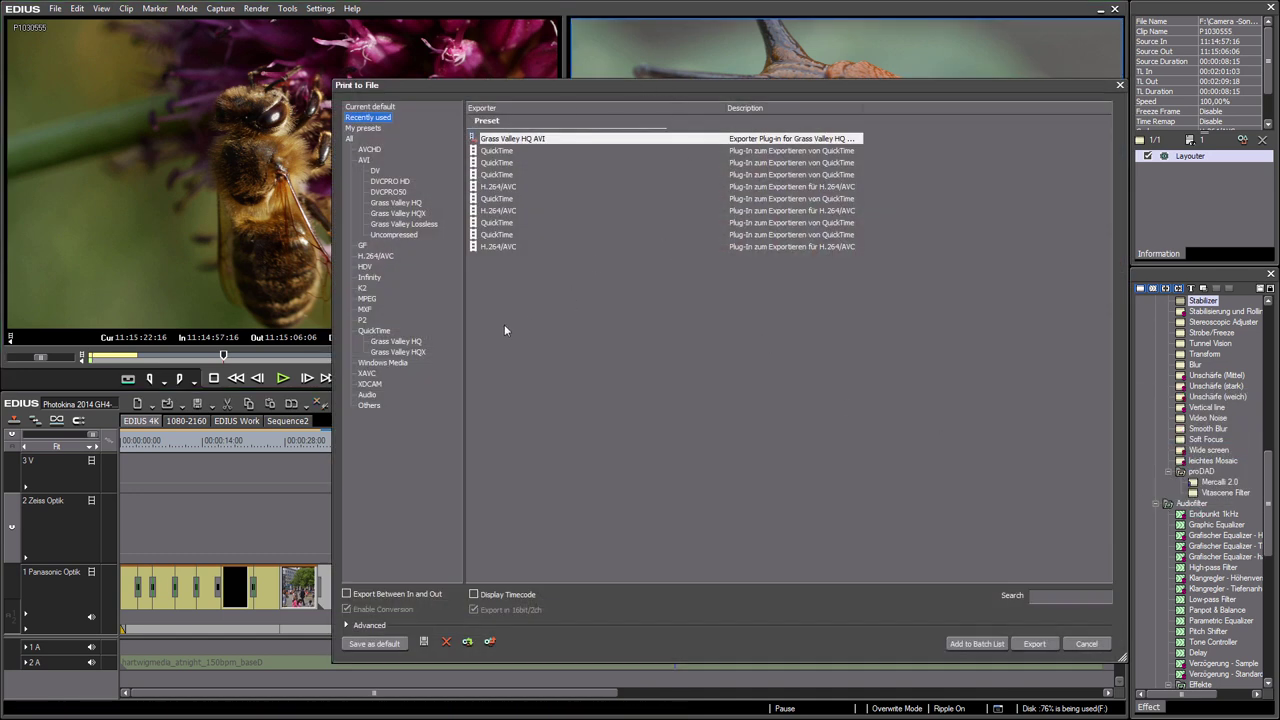
click(373, 331)
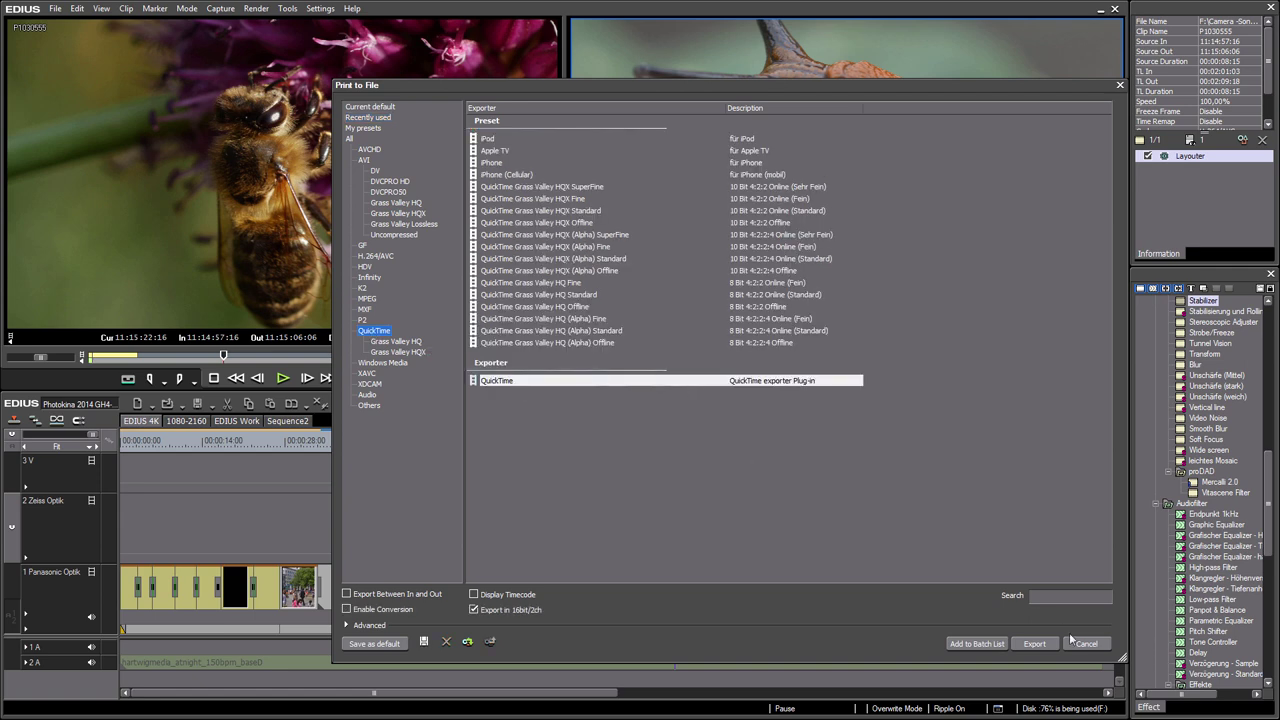
click(1033, 645)
click(545, 675)
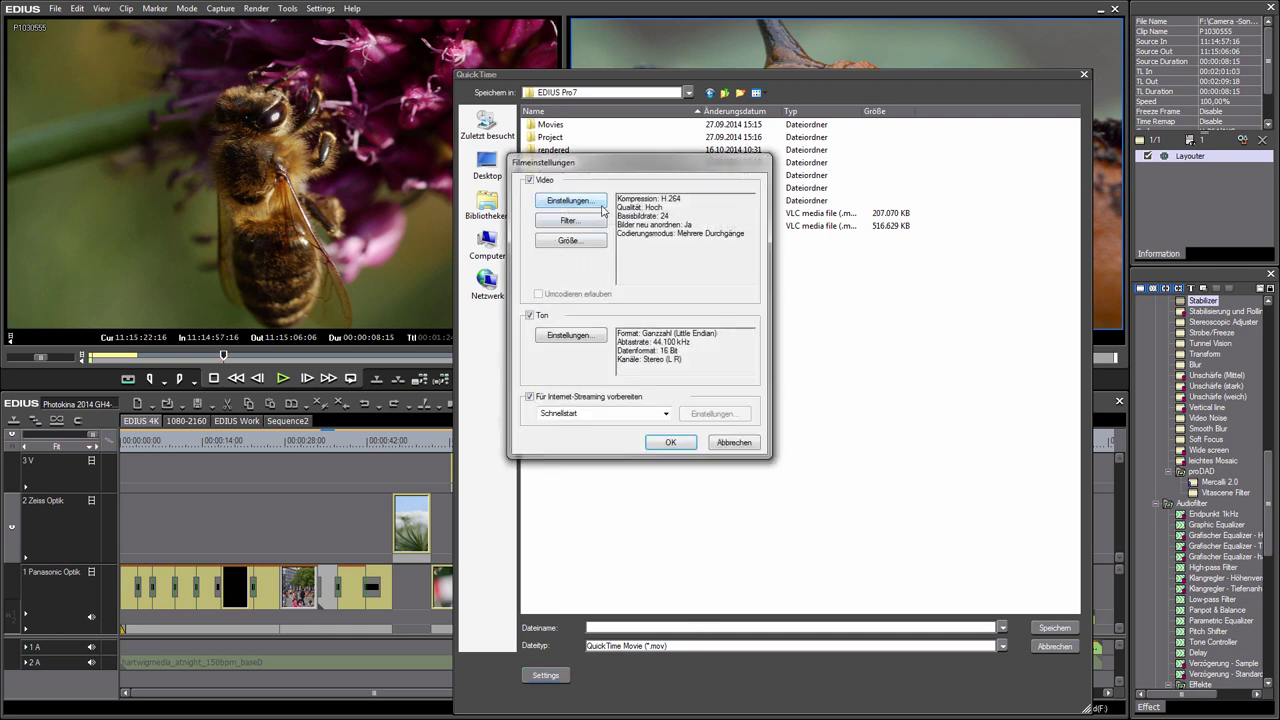
click(578, 200)
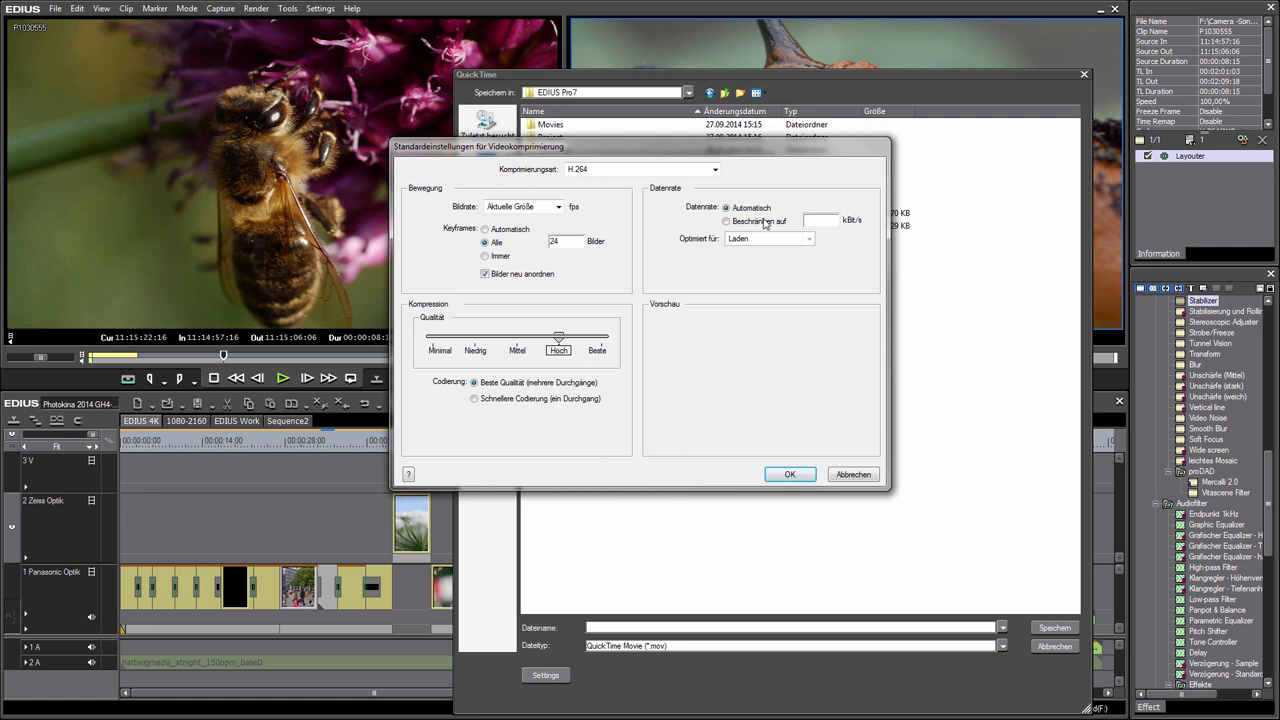
click(765, 224)
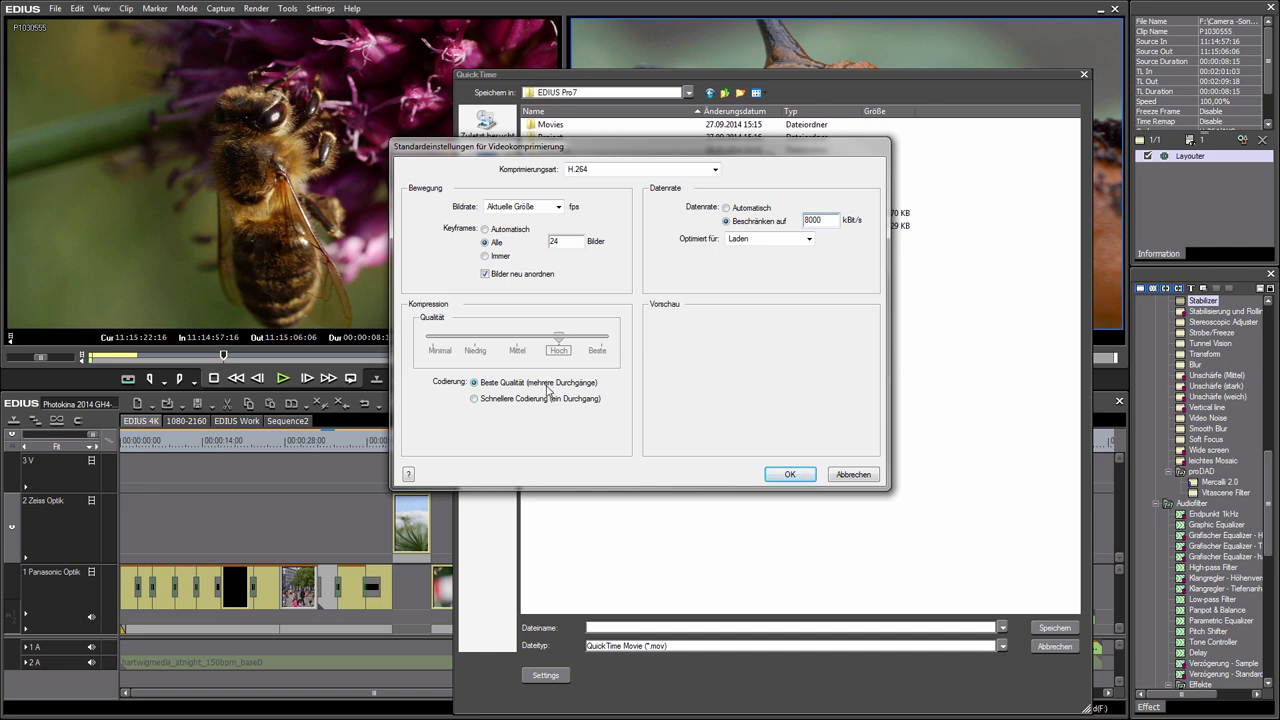
key(Return)
- Set the export size to 1920 x 1080 HD, preserving the aspect ratio with Letterbox and deinterlacing the video source
click(570, 242)
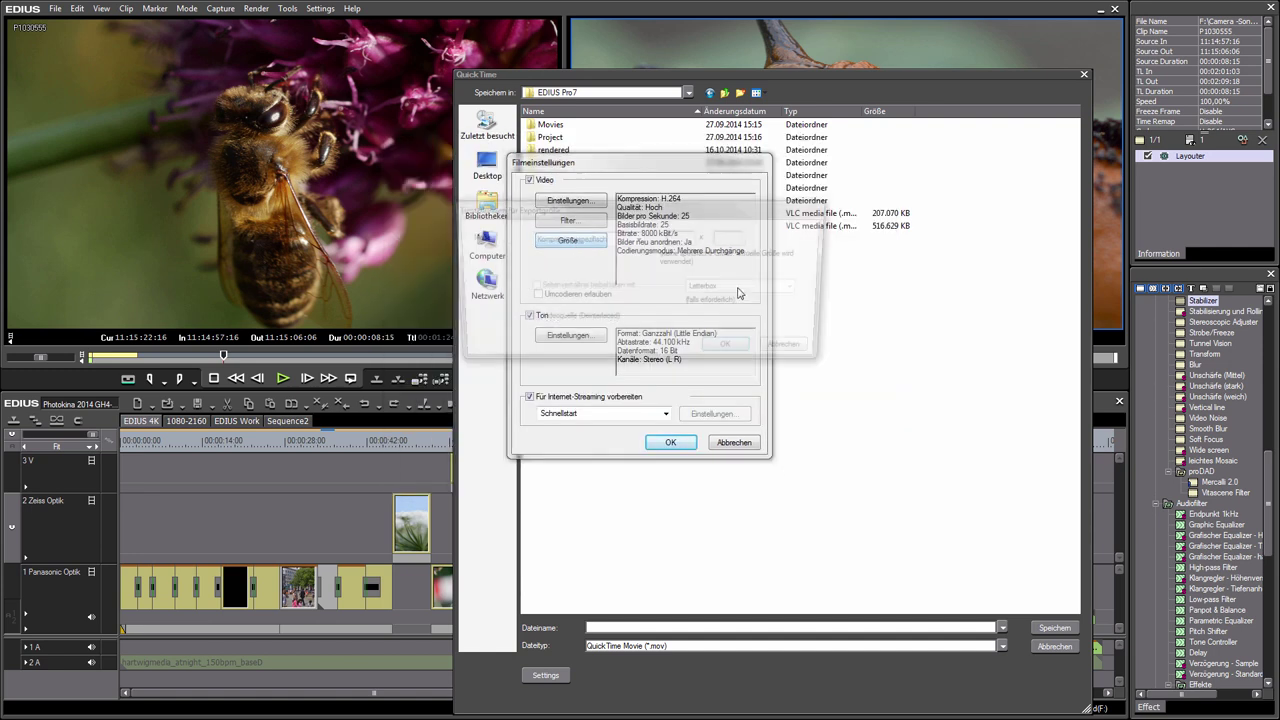
click(638, 240)
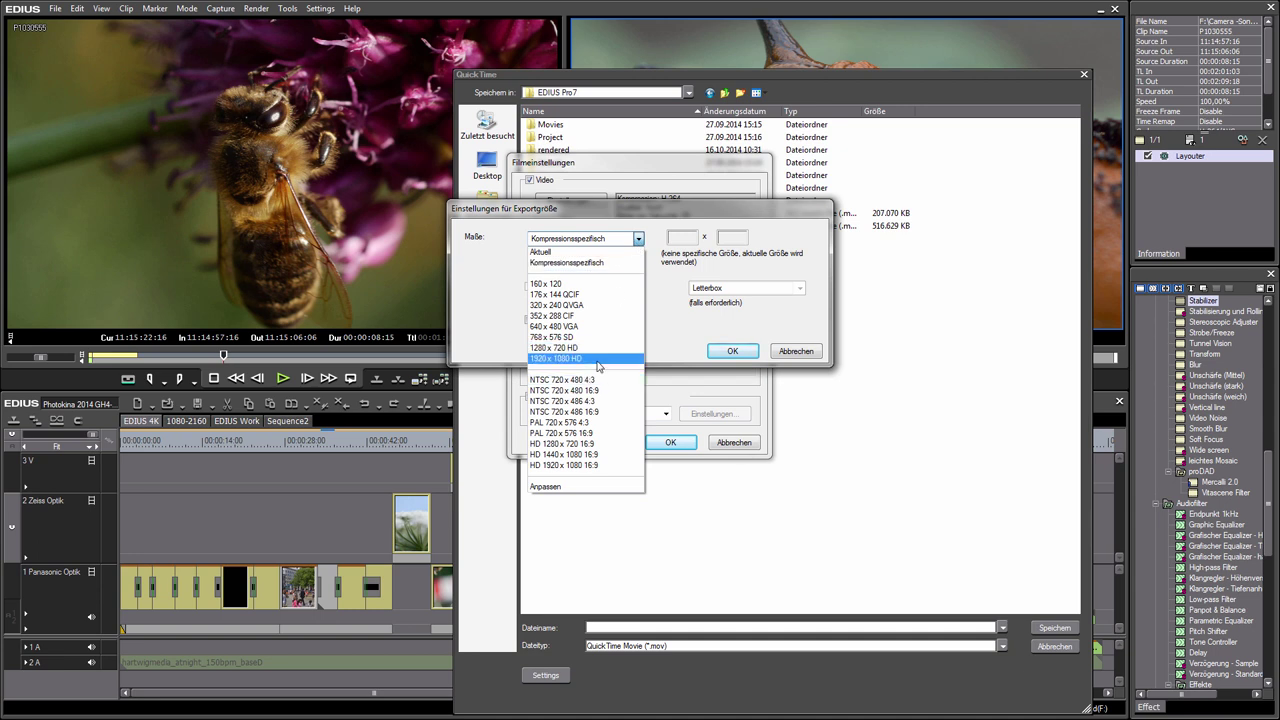
click(597, 359)
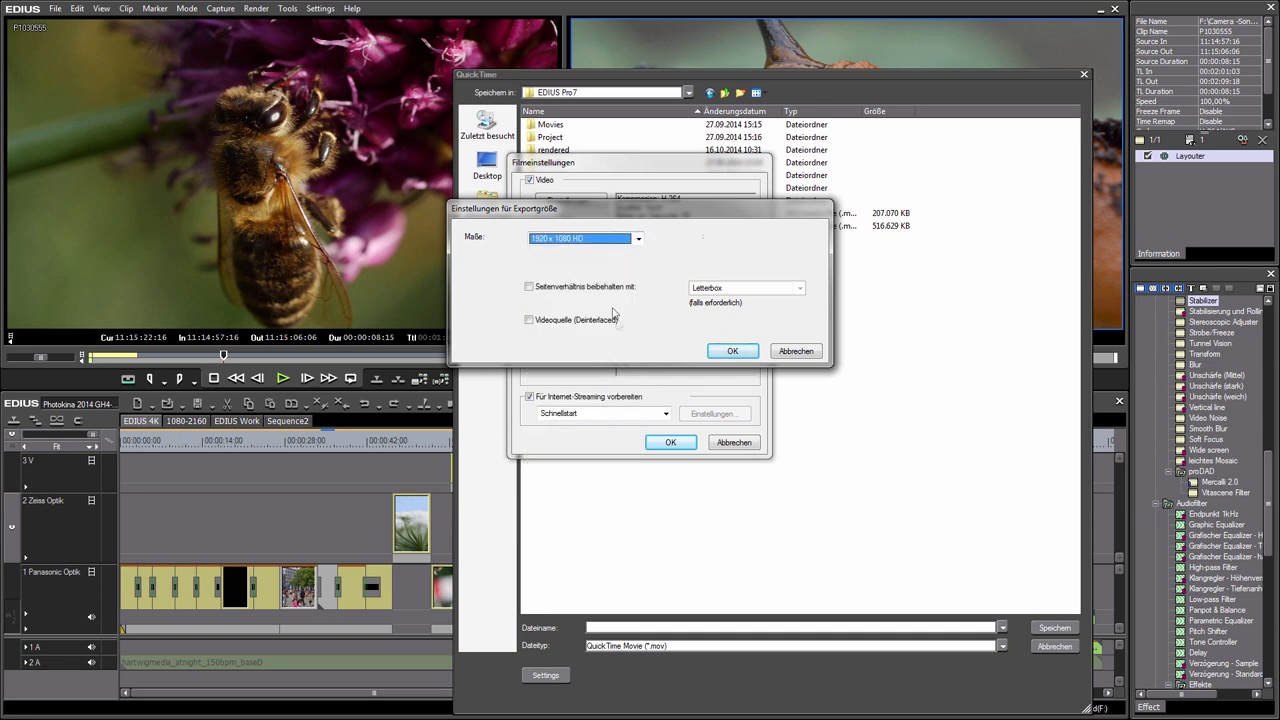
click(558, 288)
click(580, 321)
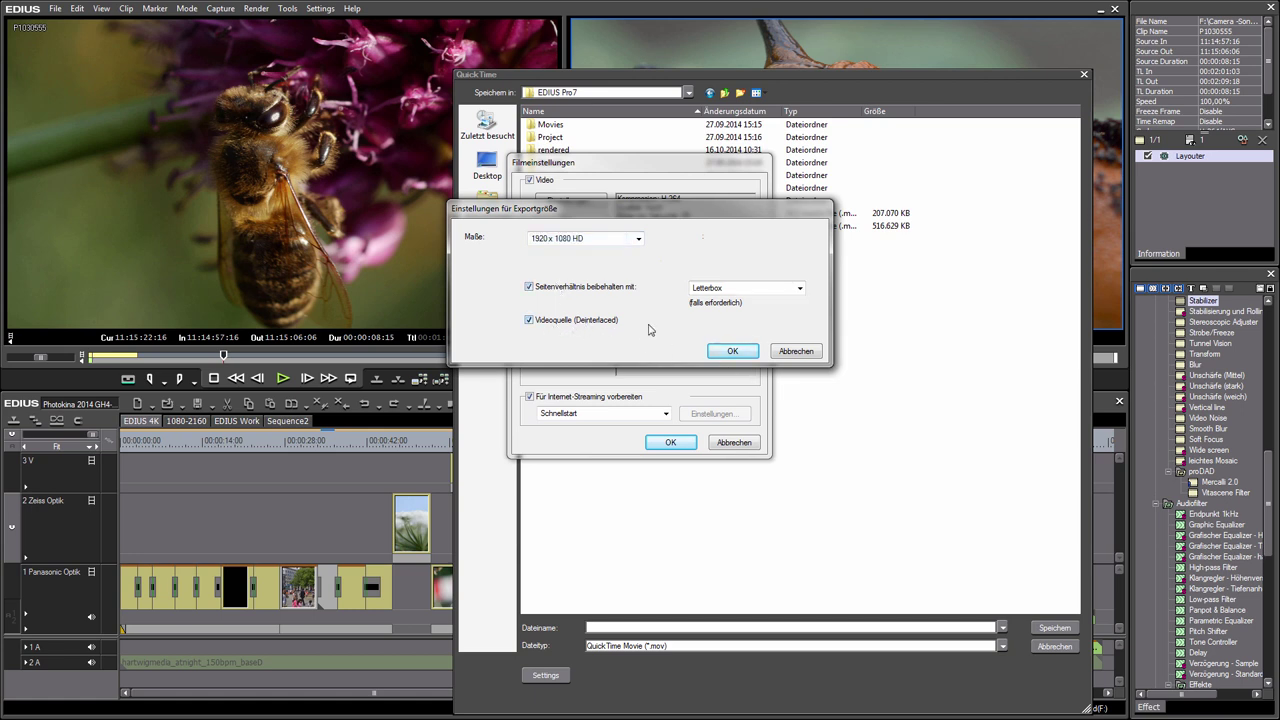
click(744, 354)
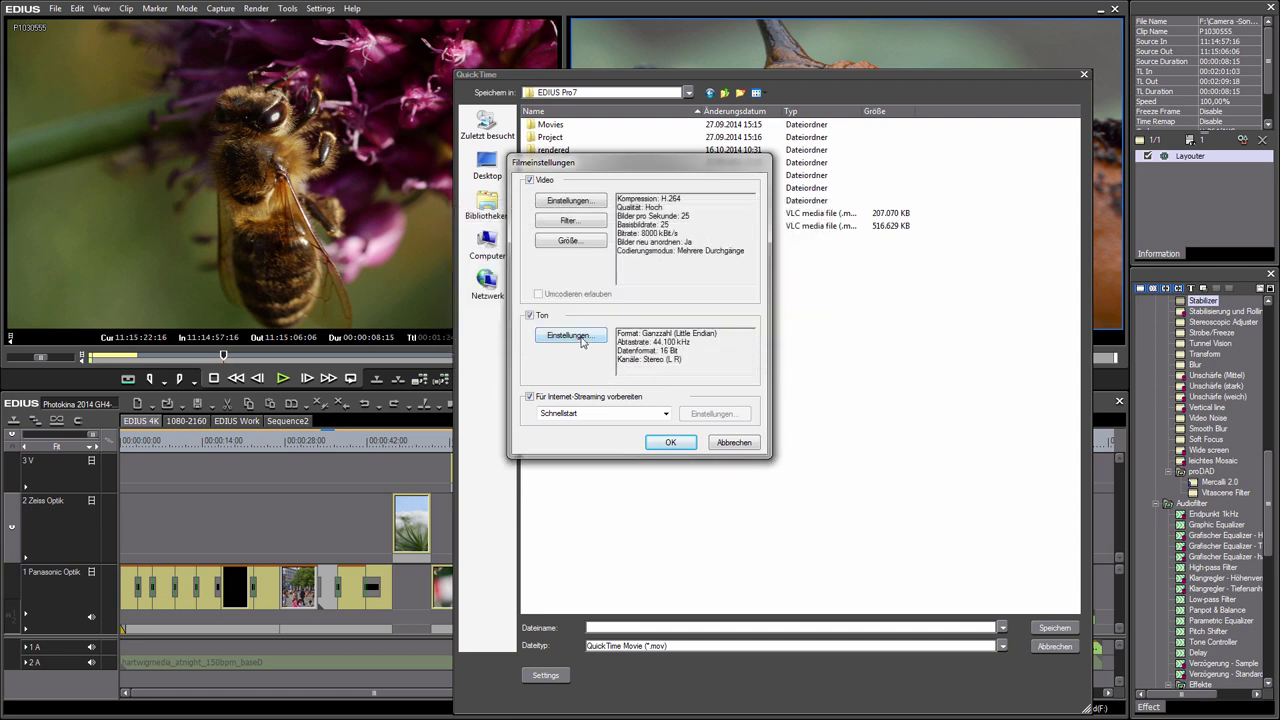
- Set the QuickTime export's audio format to AAC
click(583, 340)
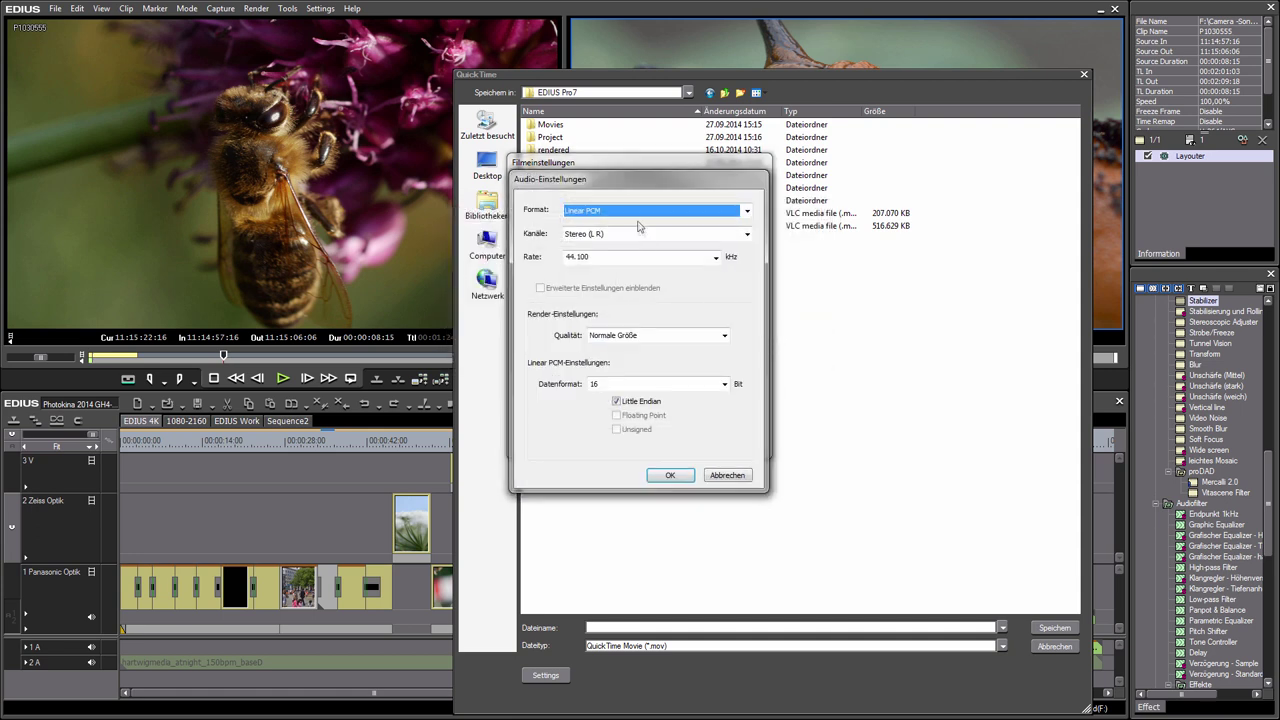
click(626, 217)
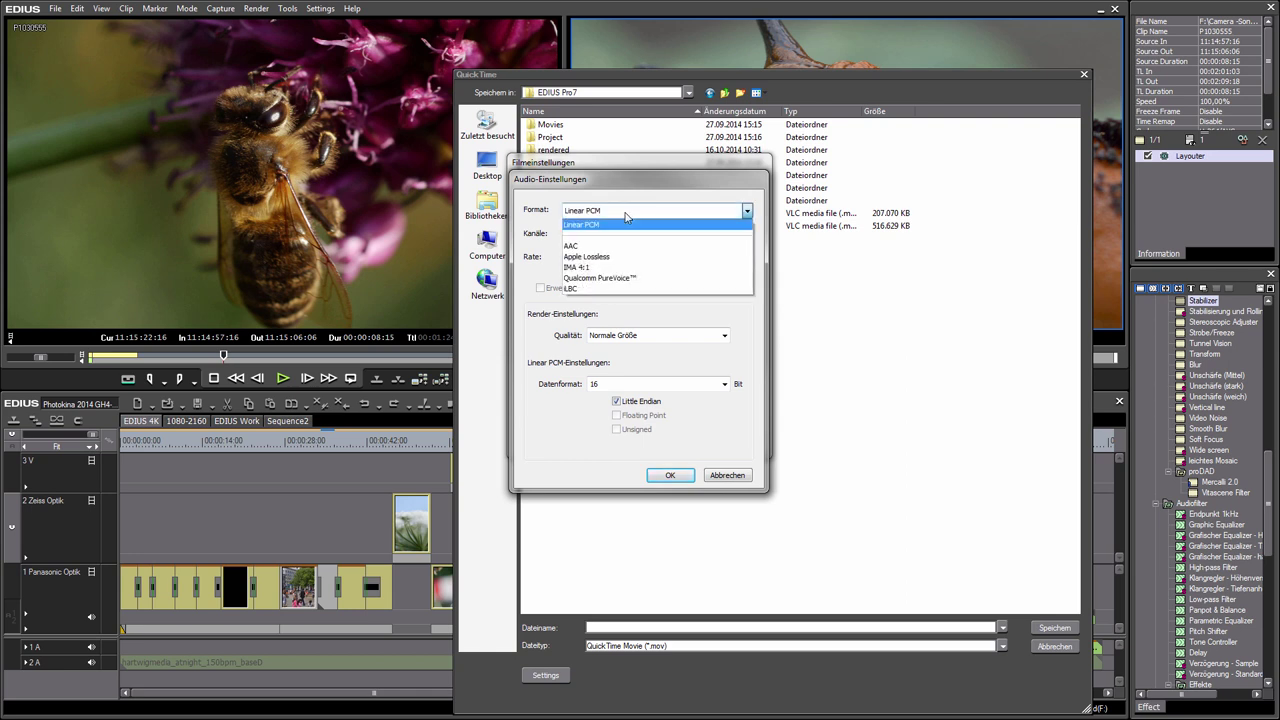
click(630, 246)
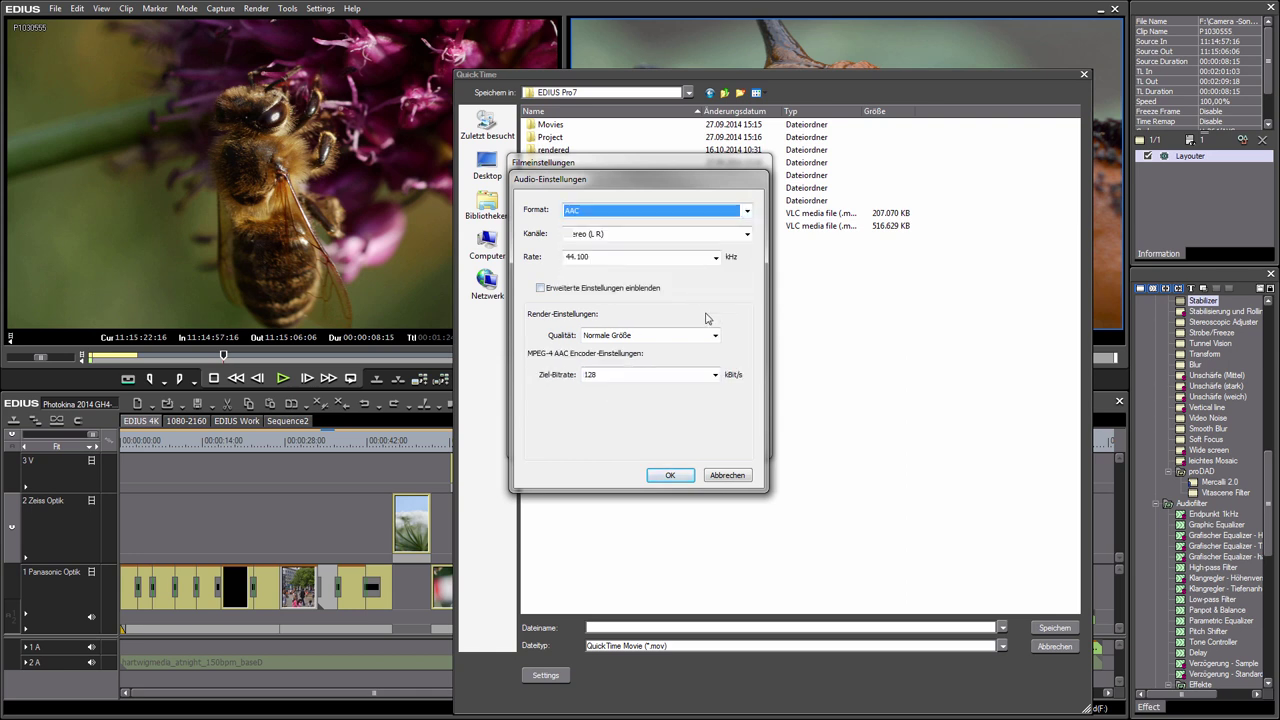
click(672, 476)
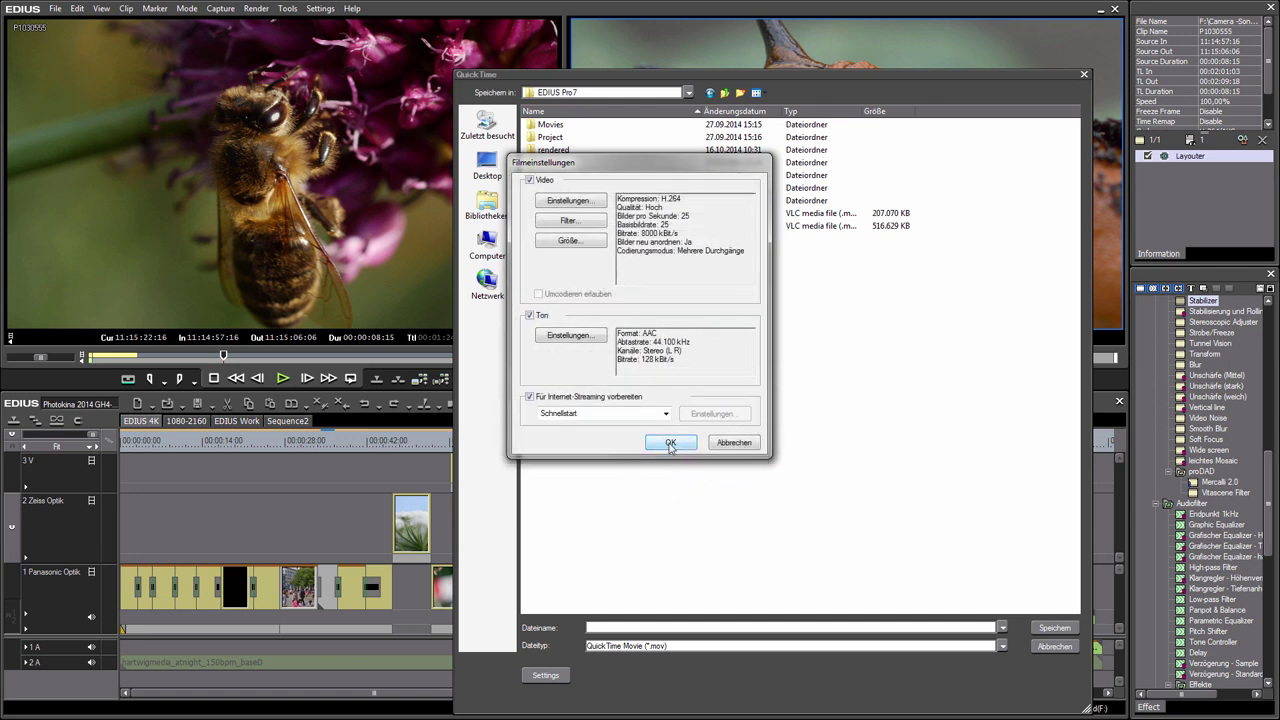
- Accept the movie settings, name the QuickTime file Edius 4K and cancel the export
click(670, 443)
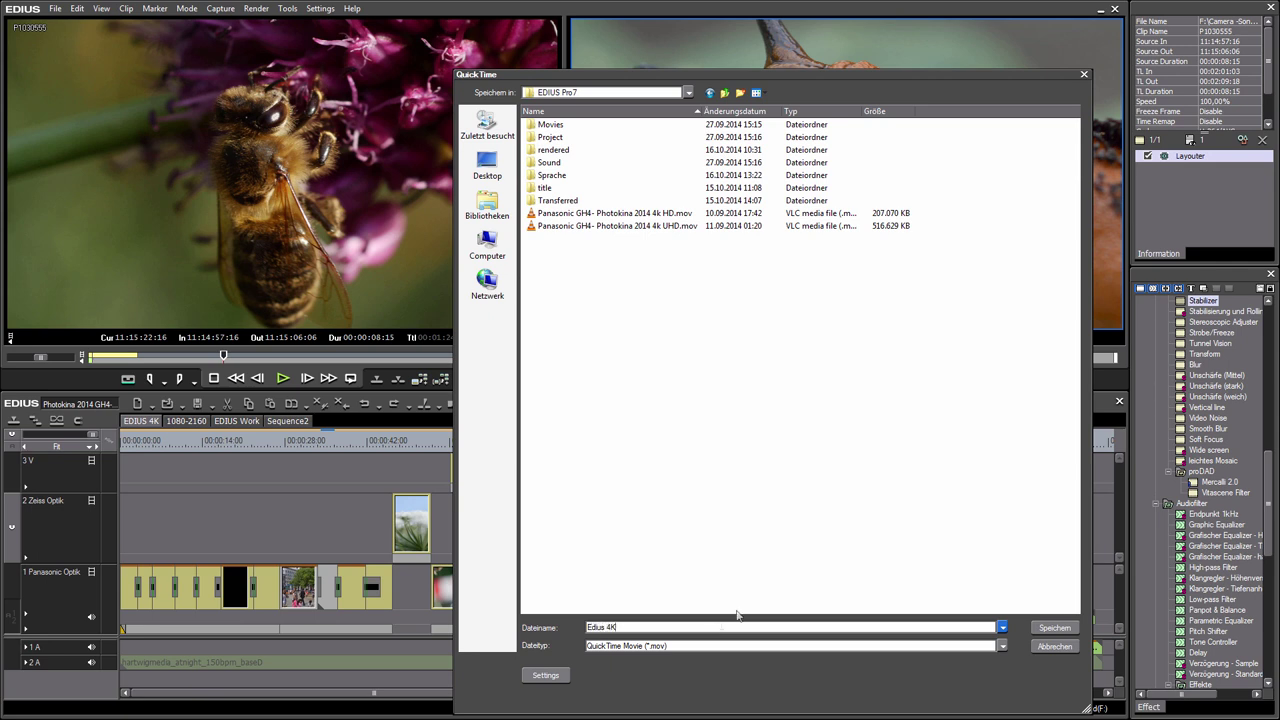
click(1069, 646)
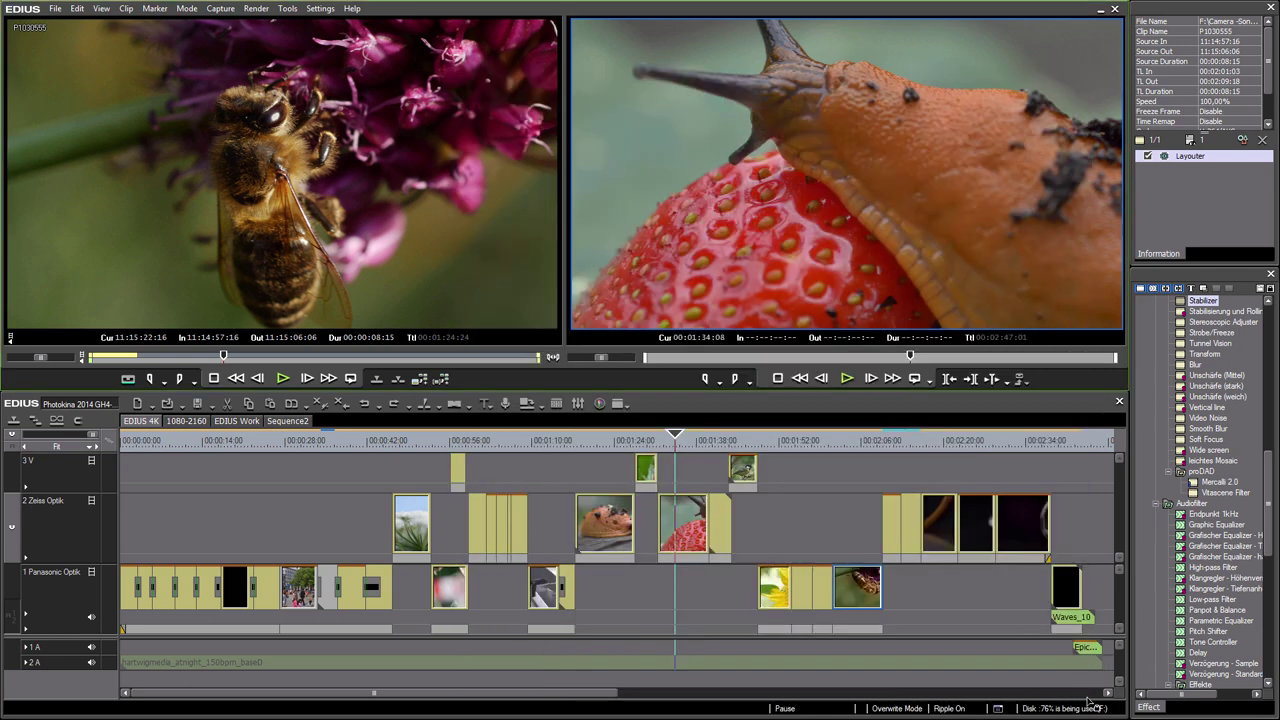